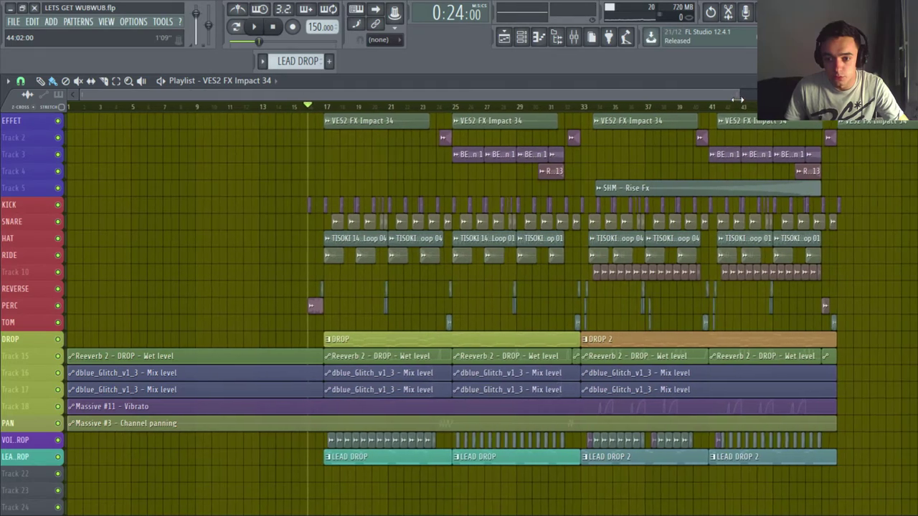
Step: Look over the whole playlist arrangement, from the effect and drum tracks down to the drop automation, voice and lead tracks
left_click_drag(737, 100, 735, 100)
left_click_drag(911, 96, 910, 86)
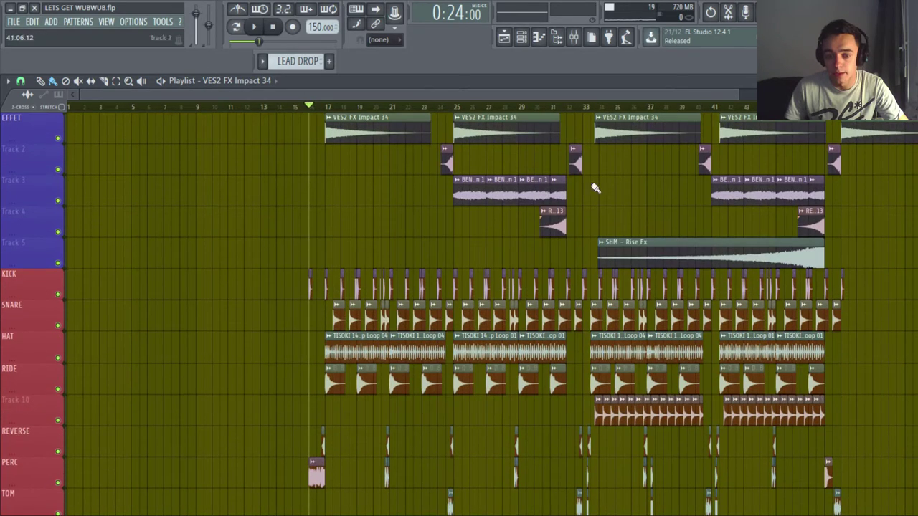
scroll(574, 188, "down", 7)
scroll(571, 193, "up", 4)
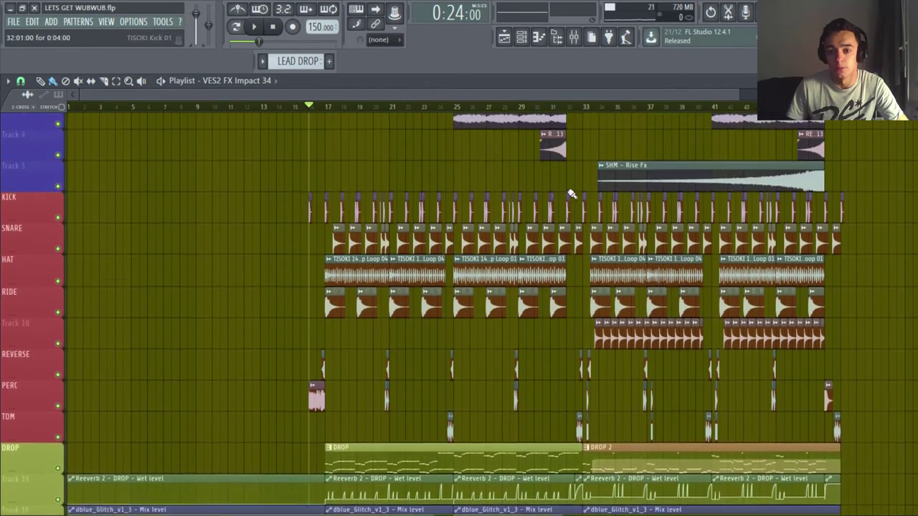
scroll(572, 194, "up", 2)
scroll(566, 201, "down", 8)
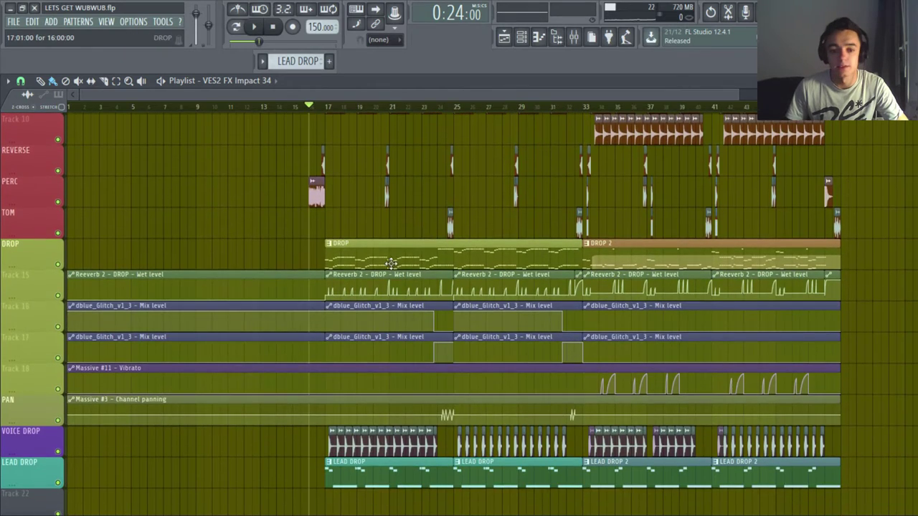
scroll(415, 246, "down", 2)
scroll(435, 226, "up", 10)
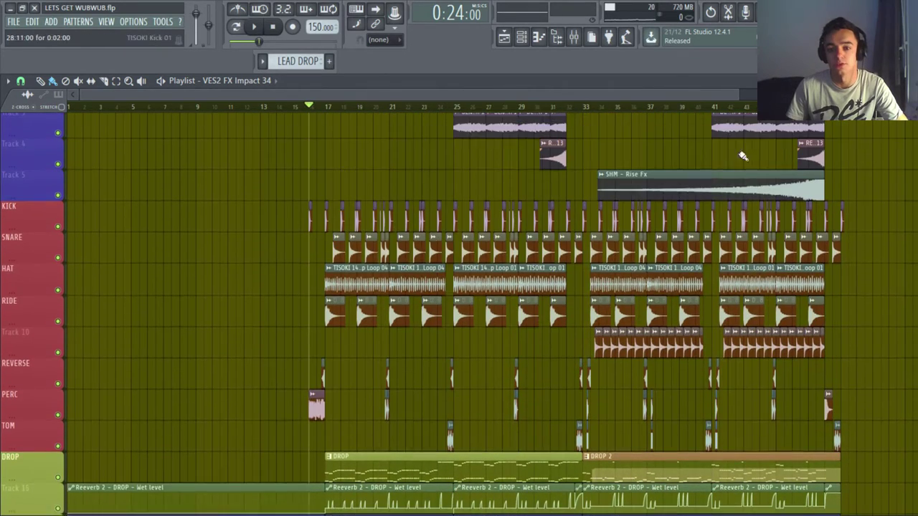
scroll(57, 200, "down", 4)
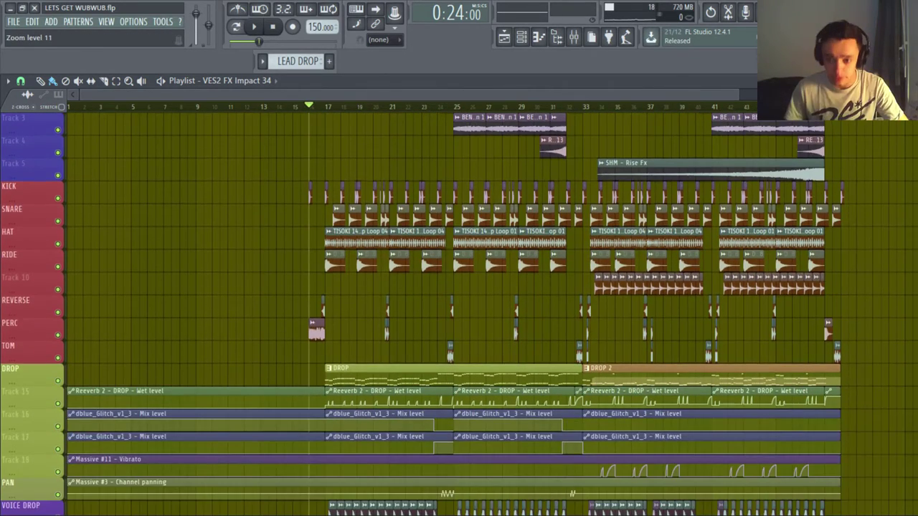
scroll(818, 151, "up", 4)
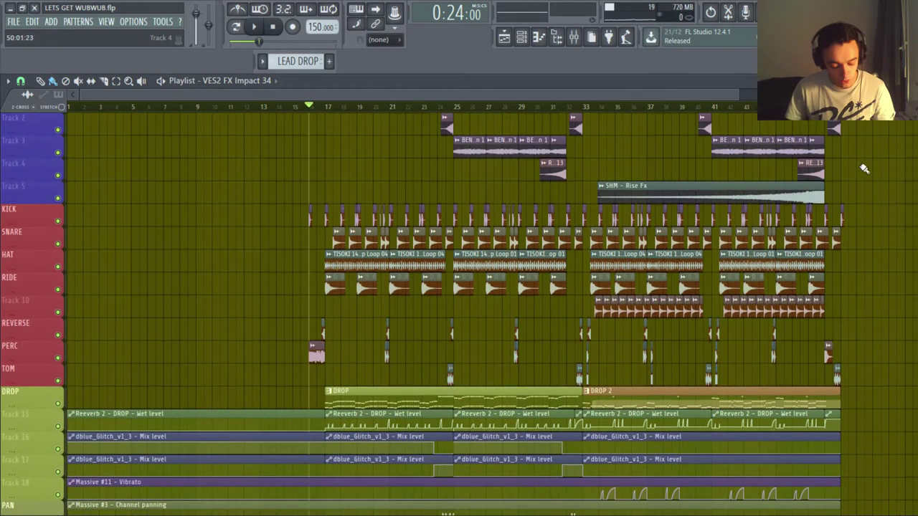
key("z")
right_click(871, 170)
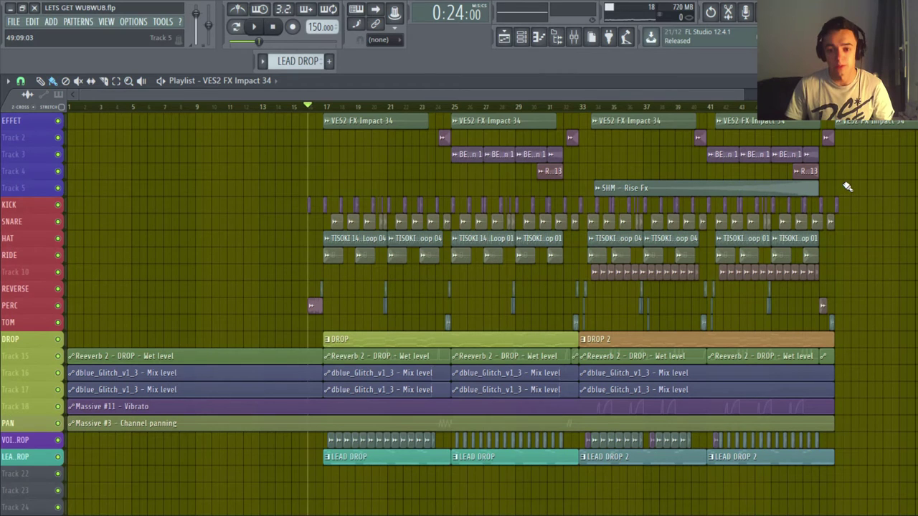
Step: Play the arrangement from bar 16 through both drops while viewing its tracks, and stop playback near the end of DROP 2
key("space")
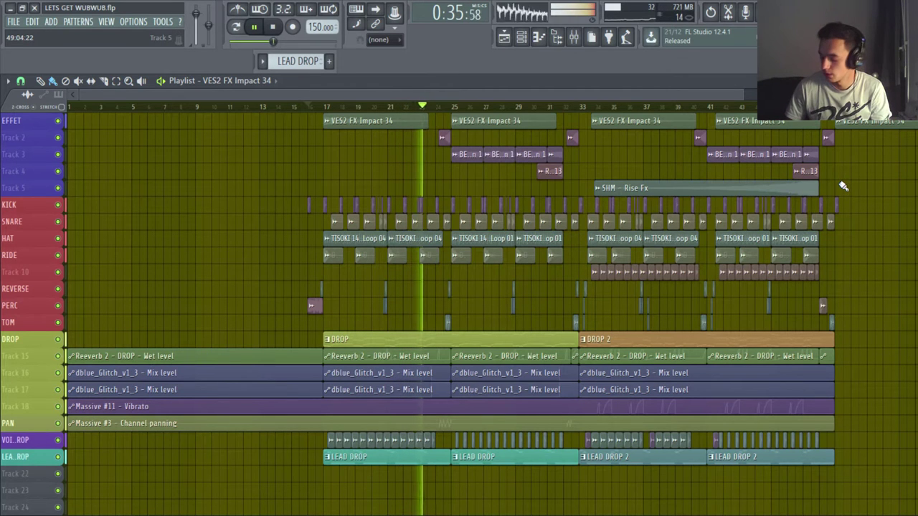
scroll(846, 207, "down", 1)
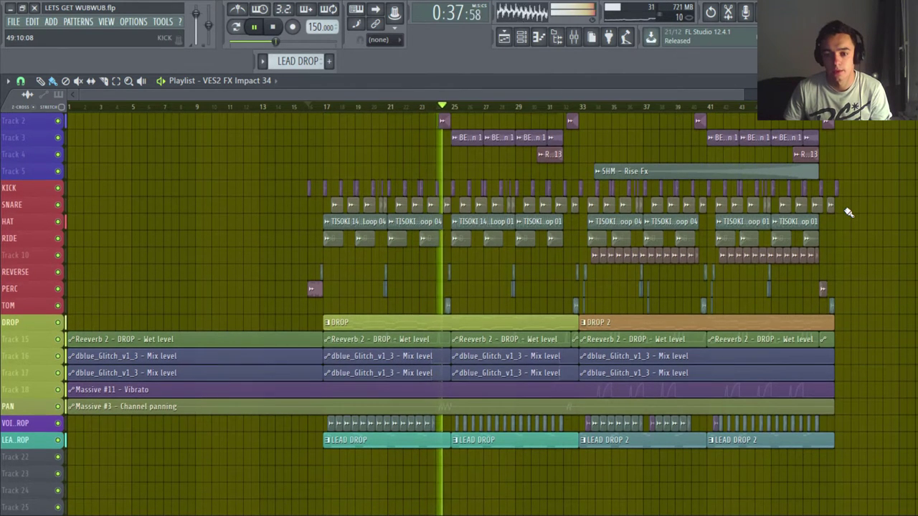
scroll(848, 212, "up", 1)
scroll(848, 213, "up", 2)
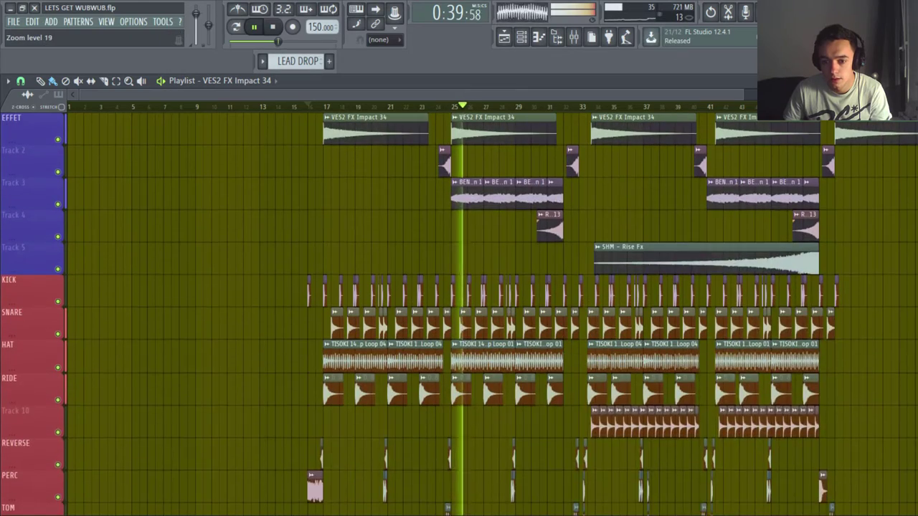
scroll(708, 221, "down", 10)
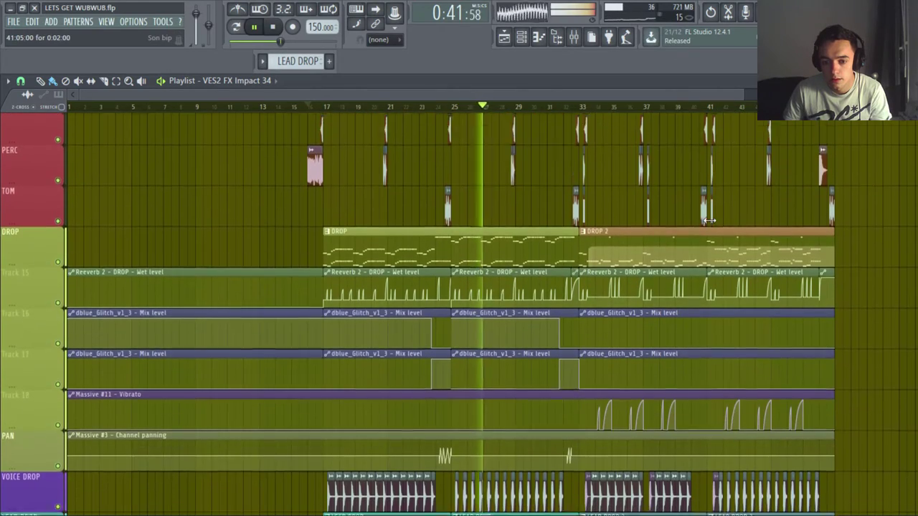
scroll(708, 221, "down", 2)
scroll(725, 260, "up", 2)
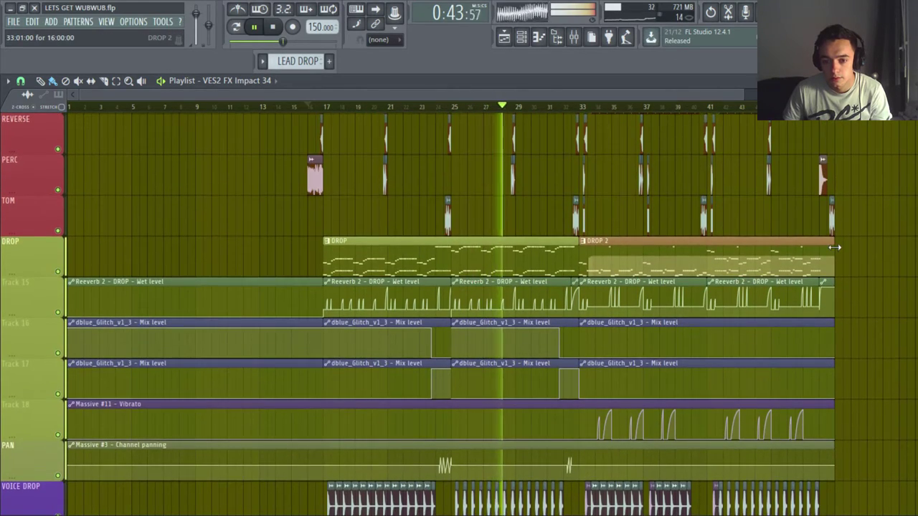
scroll(834, 249, "up", 7)
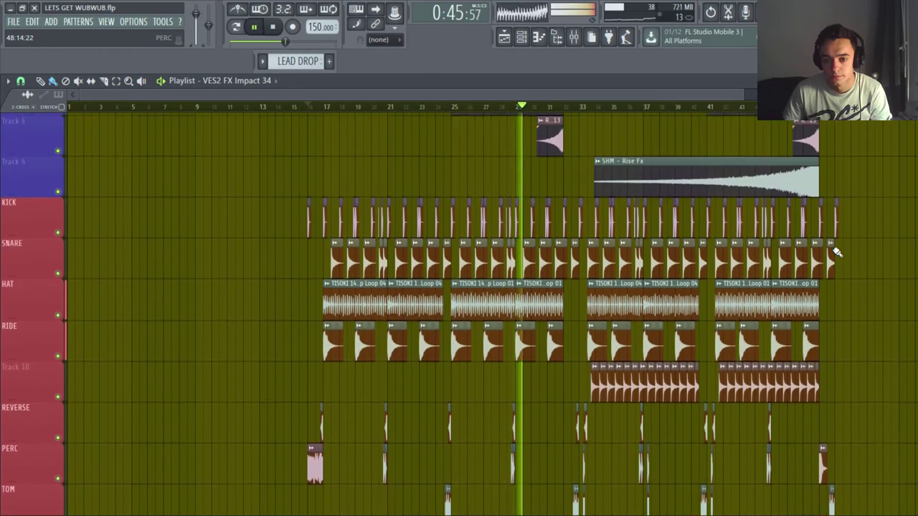
scroll(835, 251, "up", 3)
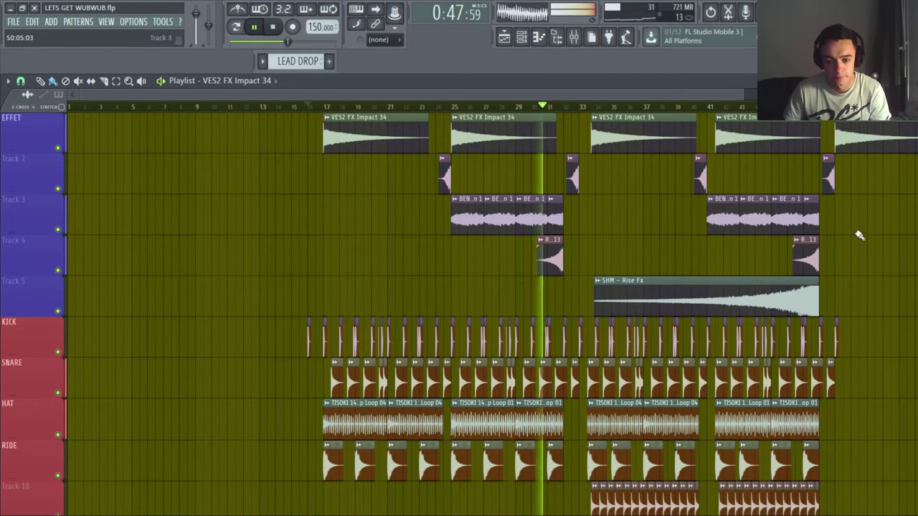
scroll(734, 302, "down", 13)
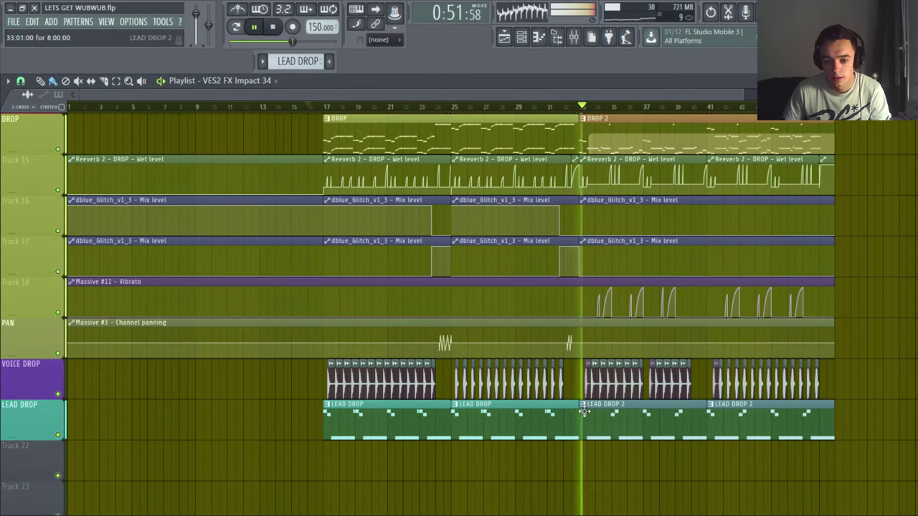
scroll(806, 303, "up", 4)
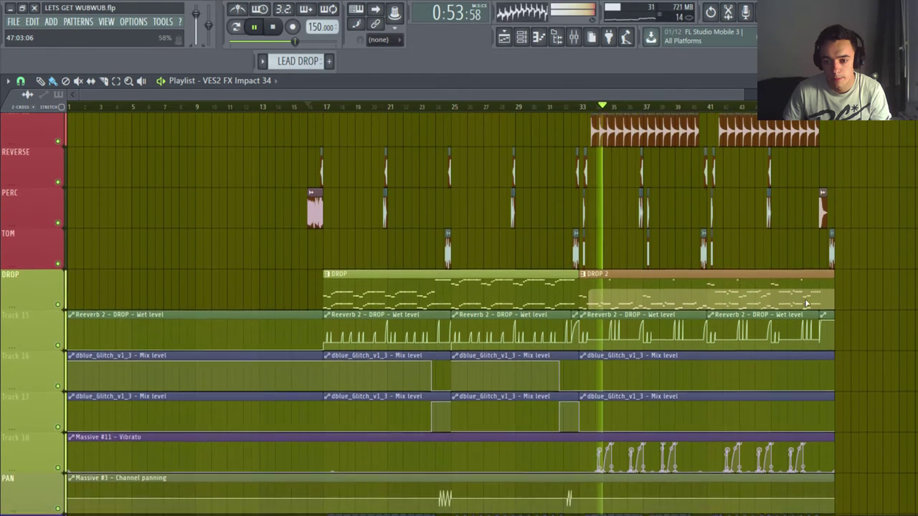
scroll(805, 303, "up", 5)
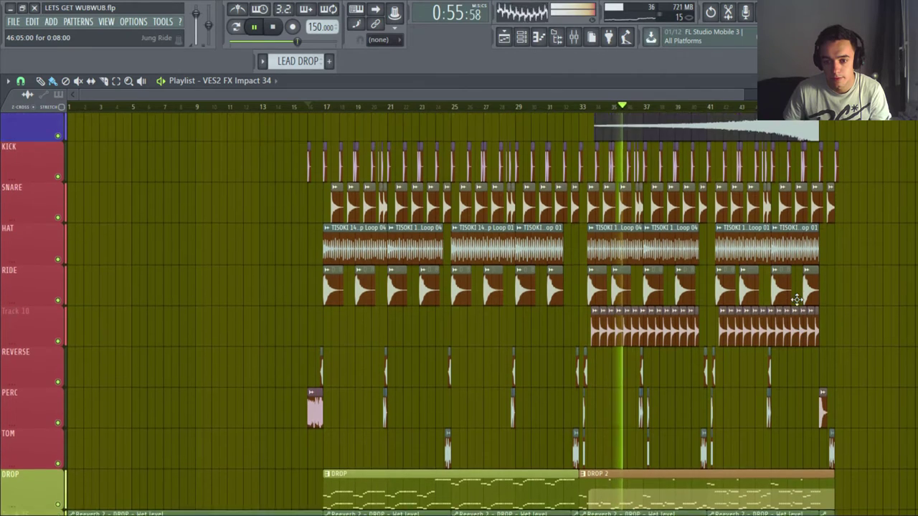
scroll(797, 300, "up", 4)
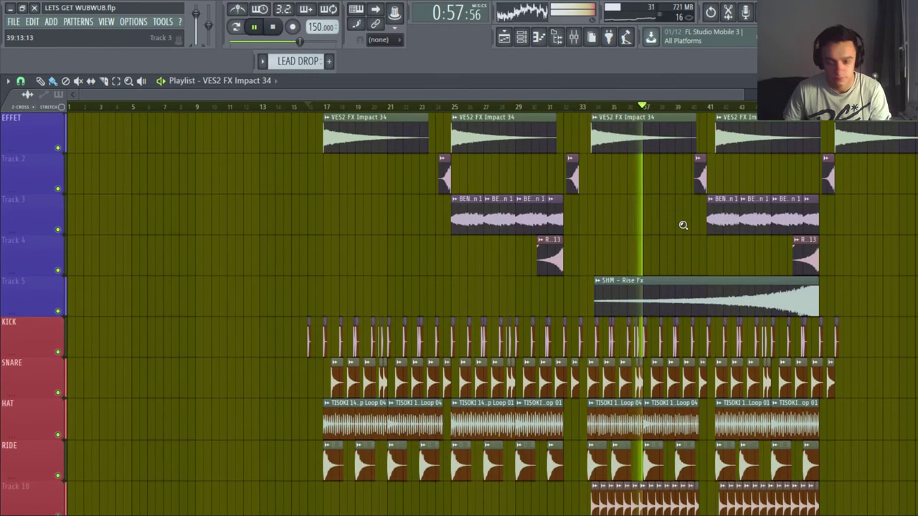
scroll(683, 225, "down", 3)
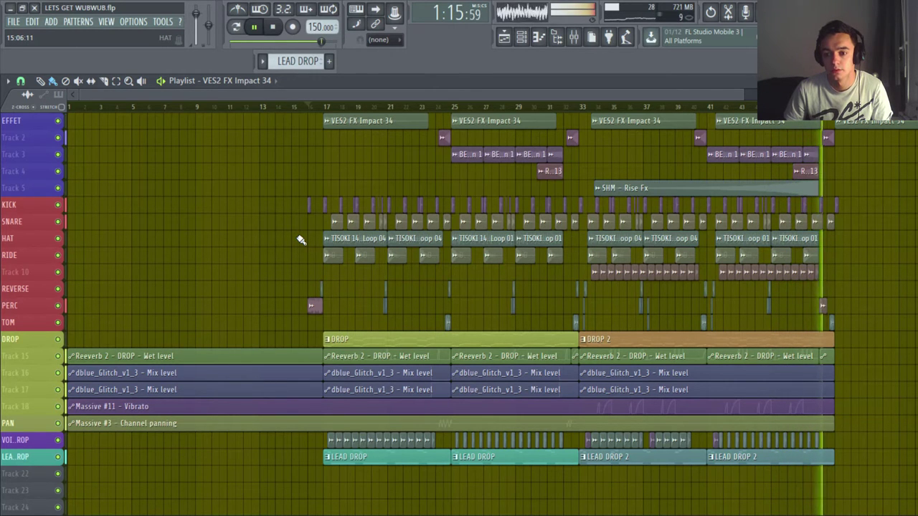
key("space")
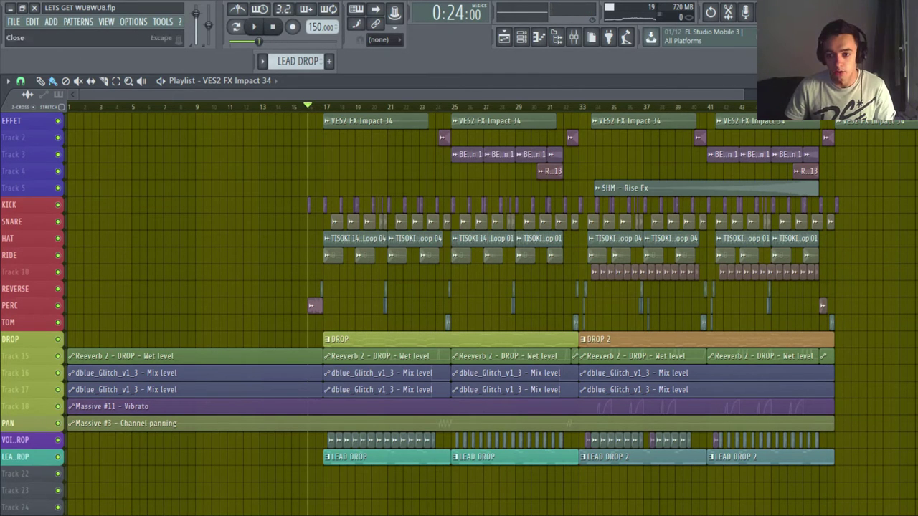
Step: Examine the effect, drum, drop and automation tracks in the playlist with their clips enlarged
scroll(604, 245, "up", 5)
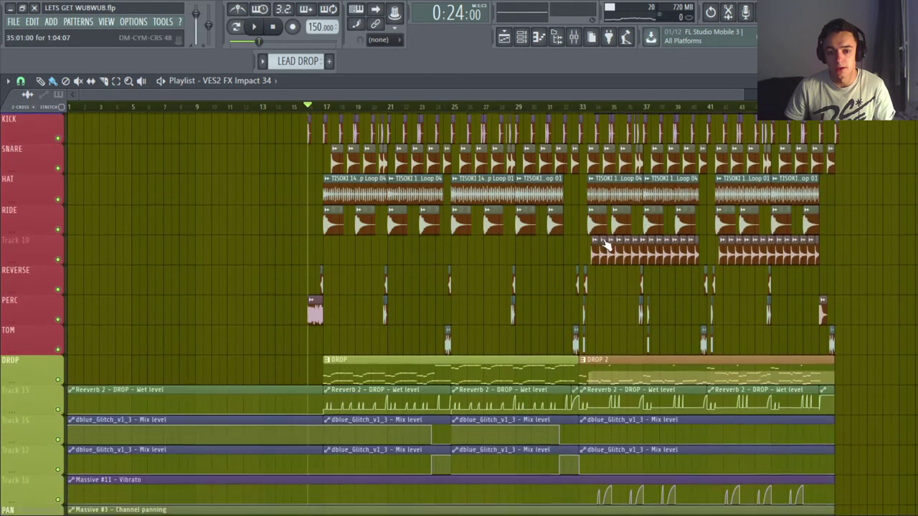
scroll(605, 245, "up", 5)
scroll(594, 236, "down", 4)
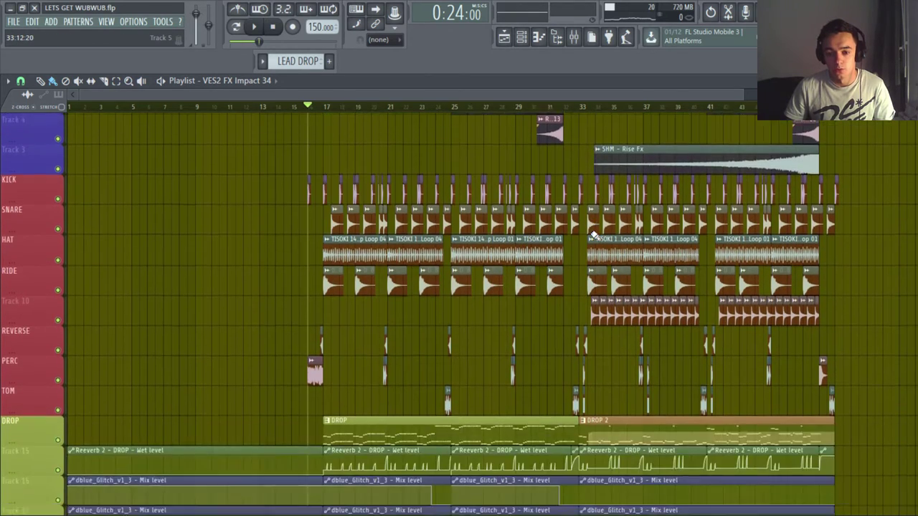
scroll(594, 236, "up", 4)
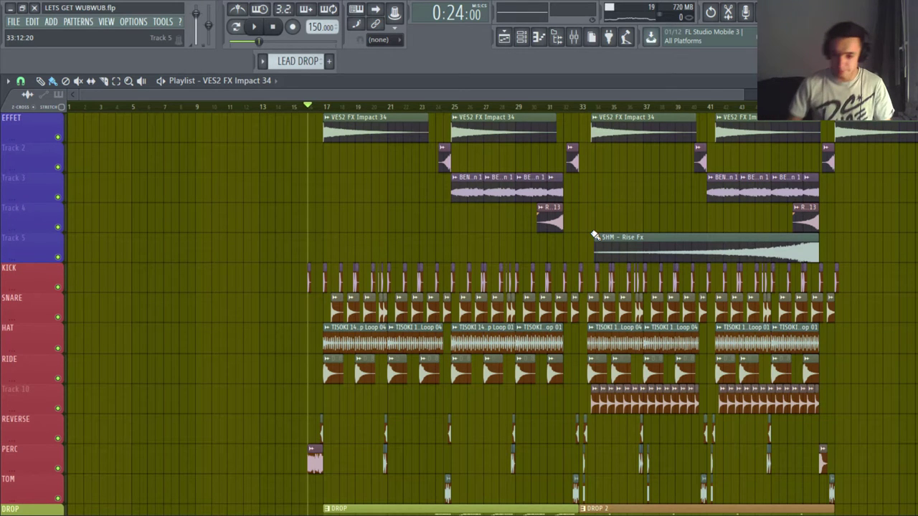
scroll(650, 242, "down", 9)
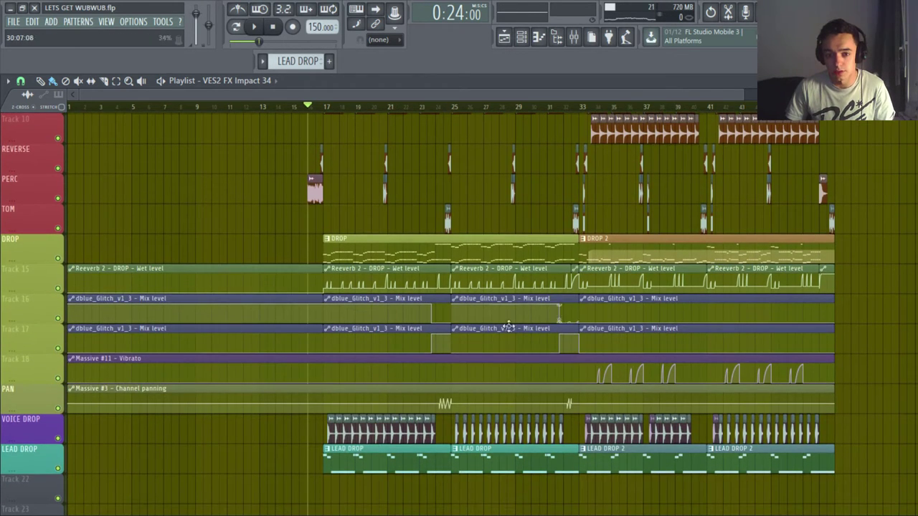
scroll(462, 279, "up", 6)
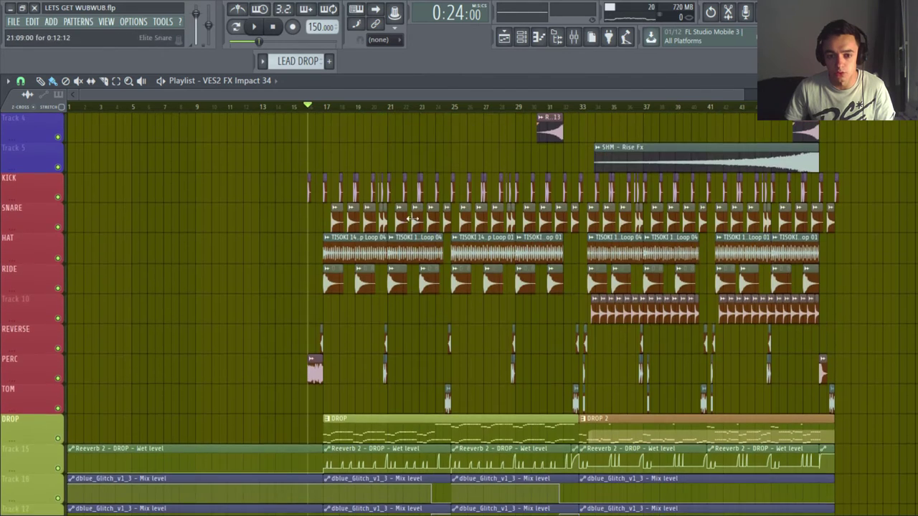
scroll(422, 220, "down", 7)
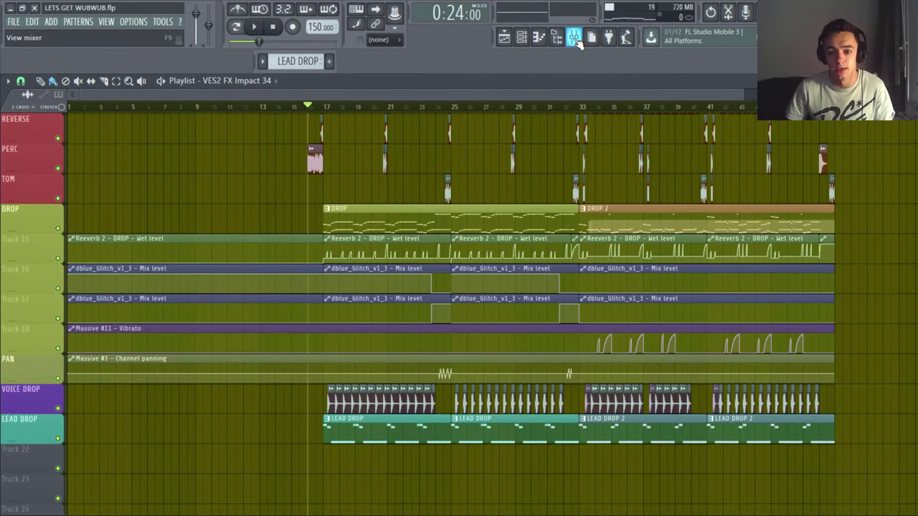
Step: View the mixer's insert tracks and return to the effect tracks in the playlist
left_click(576, 39)
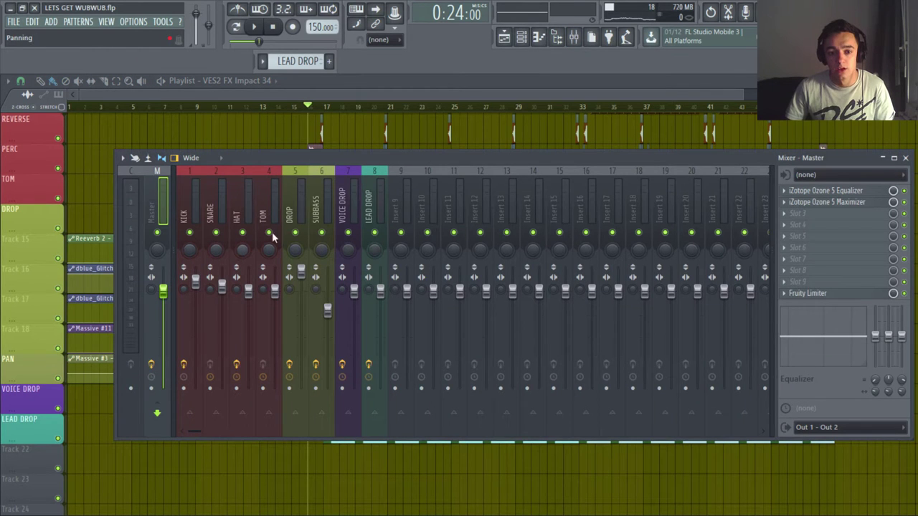
key("F9")
scroll(437, 208, "up", 10)
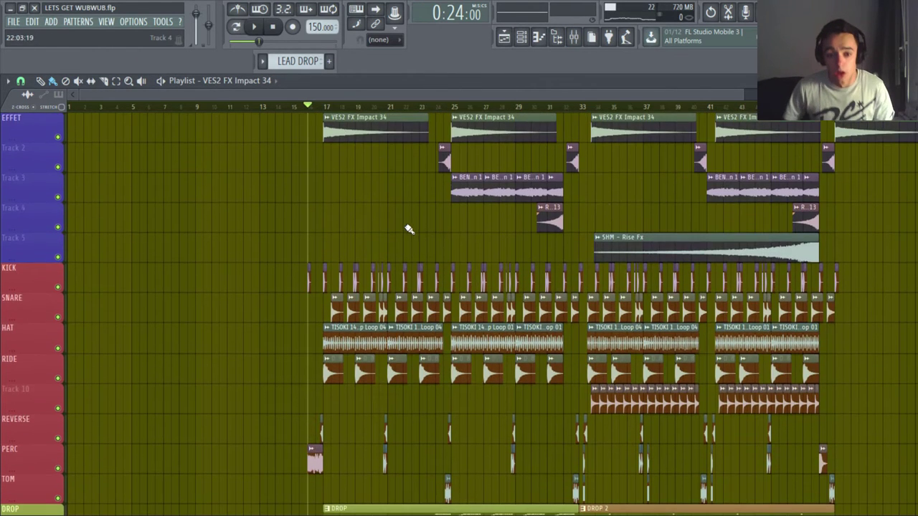
Step: Solo the KICK track in the playlist and unmute the SNARE track alongside it
scroll(406, 230, "down", 3)
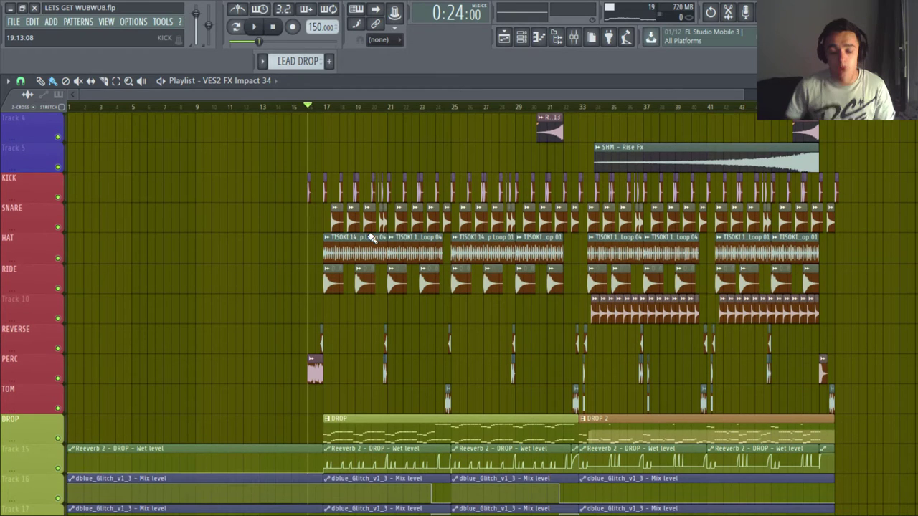
right_click(58, 198)
left_click(58, 228)
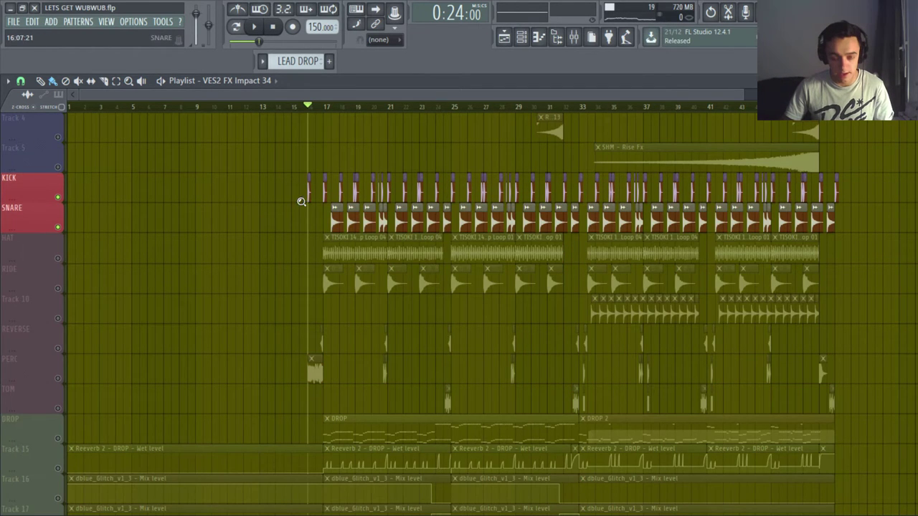
Step: Place the playback position at bar 17 and mute the SNARE track so only the KICK track plays
left_click_drag(263, 158, 545, 358)
scroll(473, 341, "up", 4)
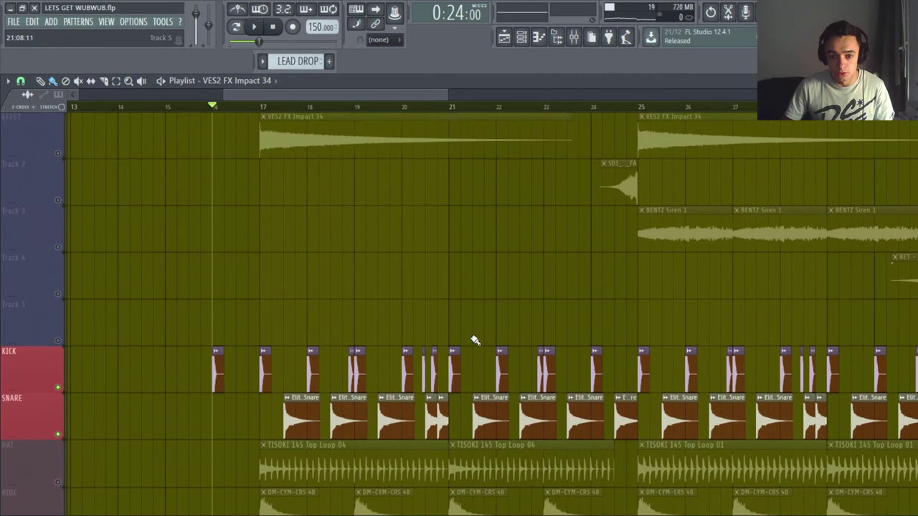
scroll(473, 341, "down", 3)
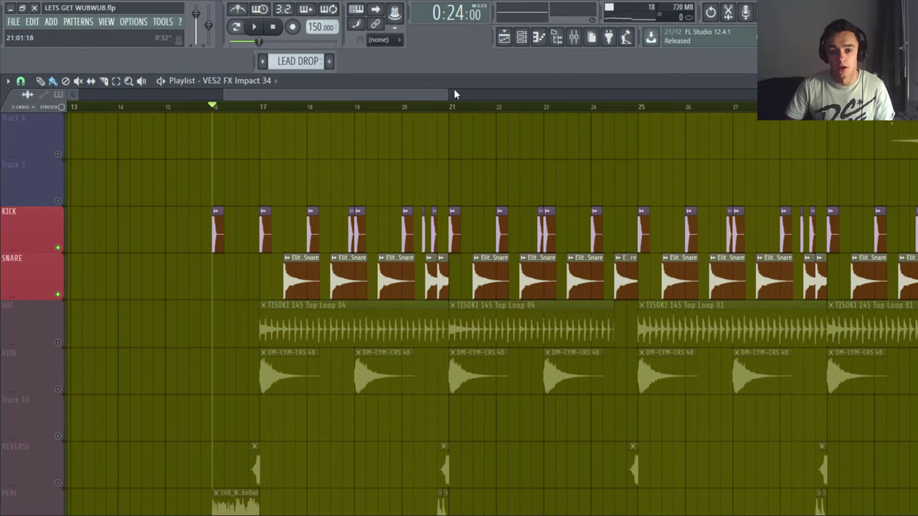
left_click_drag(454, 94, 405, 94)
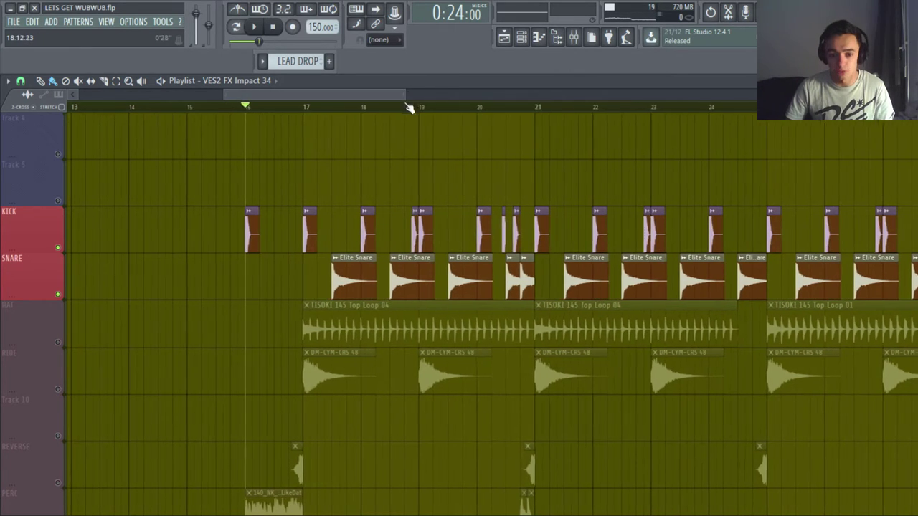
left_click(313, 109)
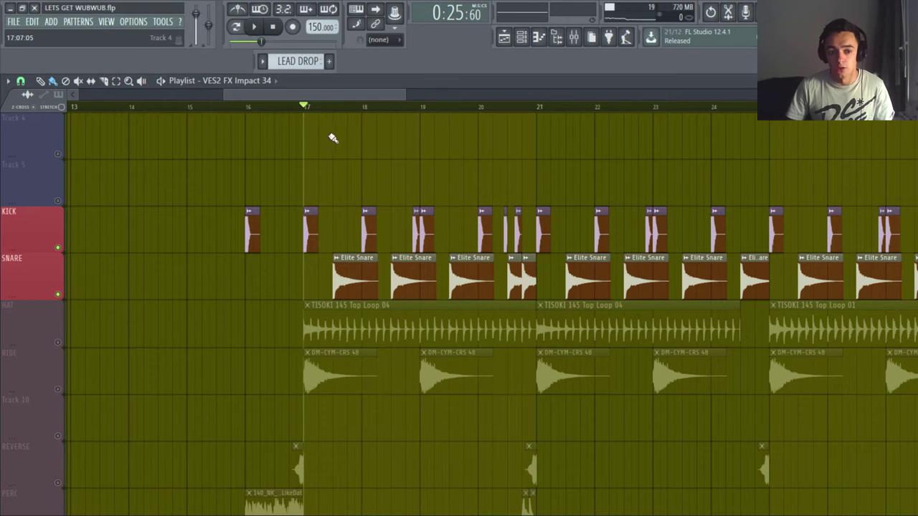
left_click(58, 294)
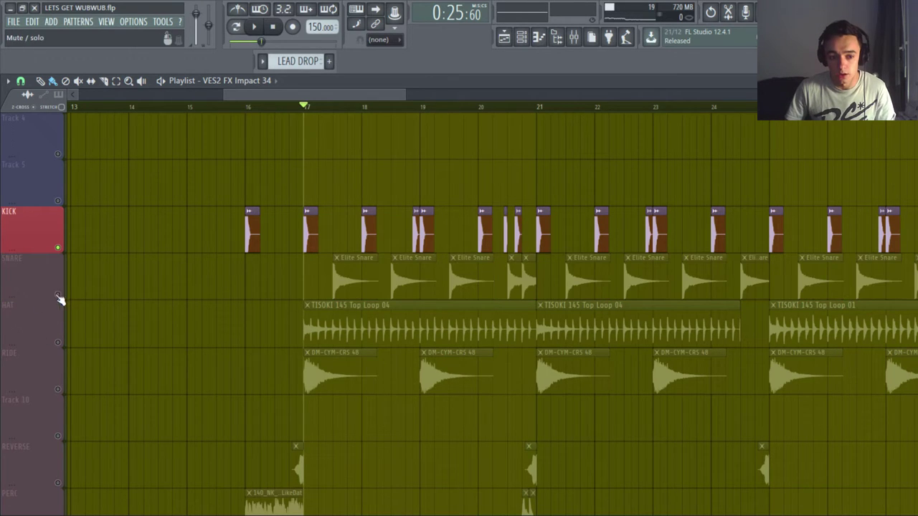
Step: Inspect the TISOKI Kick 01 sample and play the solo kick pattern from bar 17
double_click(308, 239)
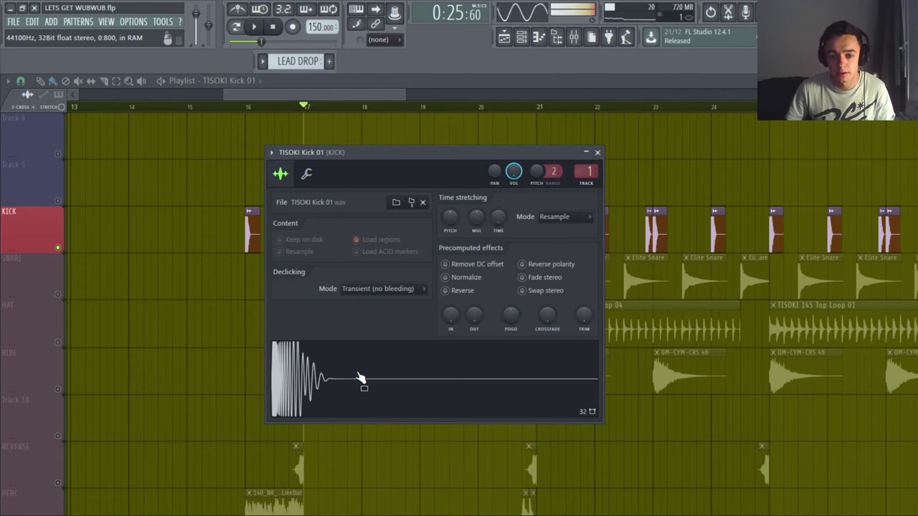
left_click(599, 153)
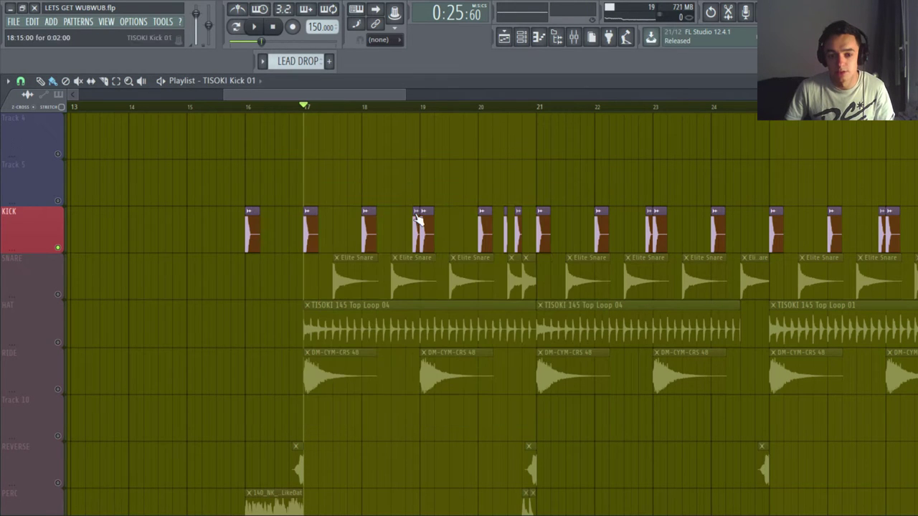
mouse_move(404, 97)
left_mouse_down()
mouse_move(483, 98)
mouse_move(413, 97)
left_mouse_up()
scroll(384, 214, "up", 2)
scroll(390, 218, "down", 1)
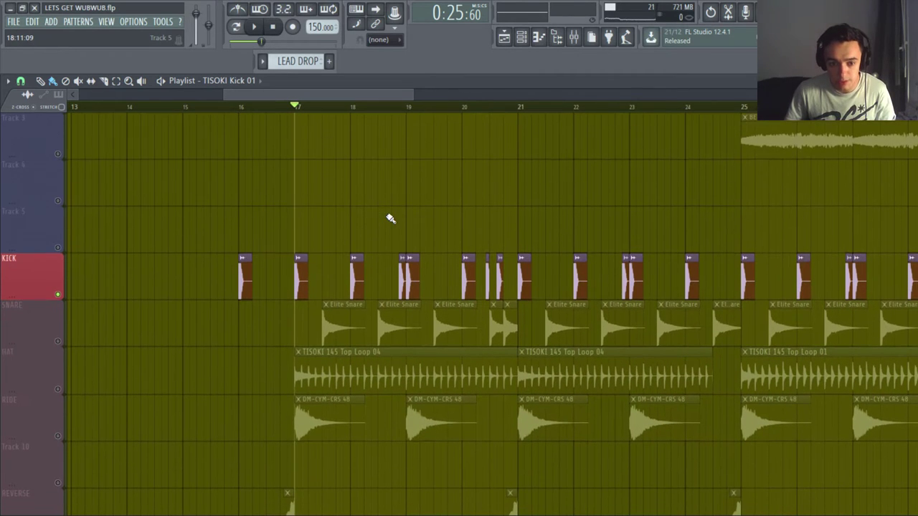
key("space")
scroll(430, 239, "down", 1)
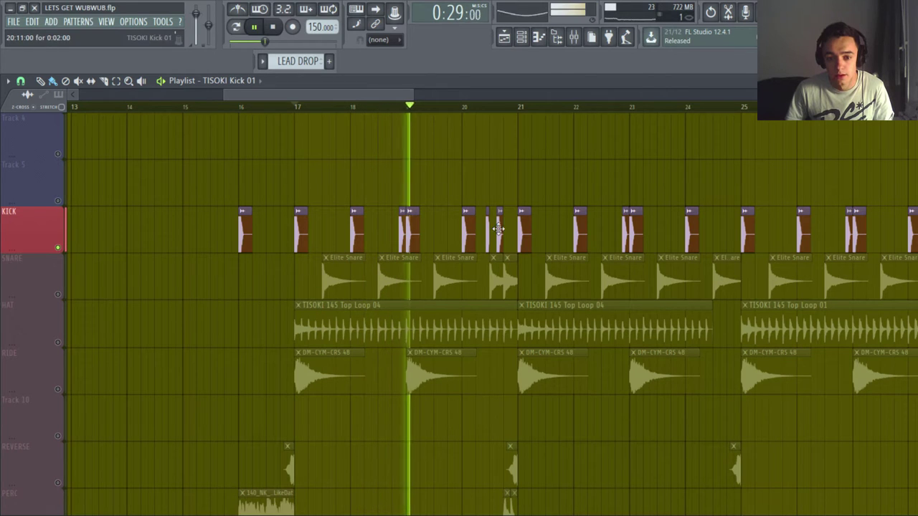
key("space")
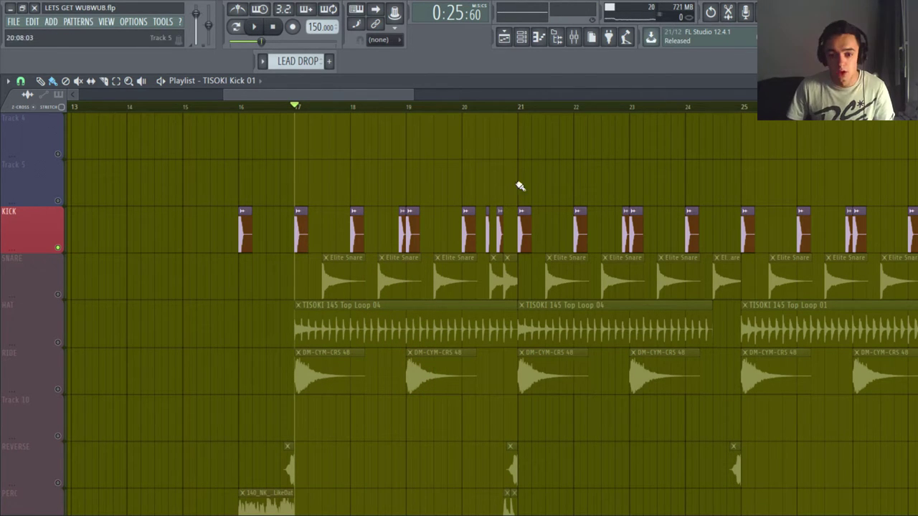
Step: Show the Unsorted channel group in the channel rack and view the piano roll of Massive #11
left_click(524, 40)
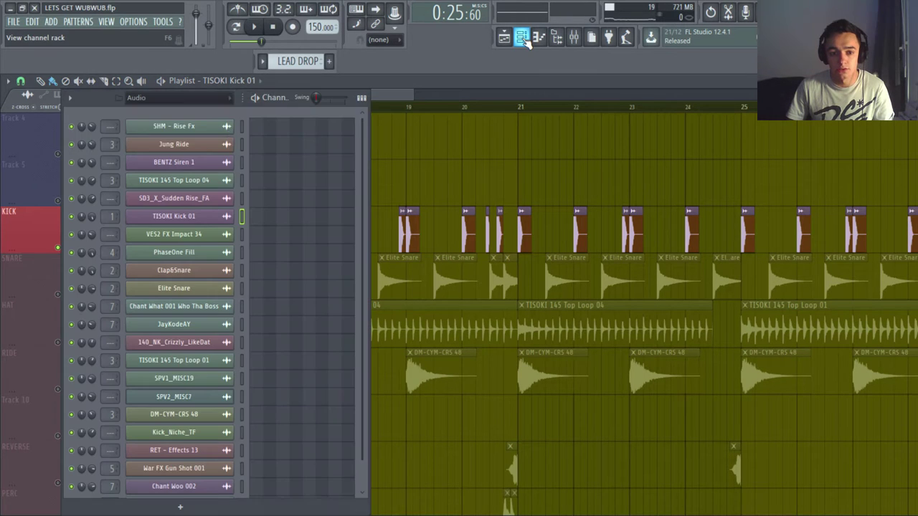
left_click(185, 101)
left_click(171, 149)
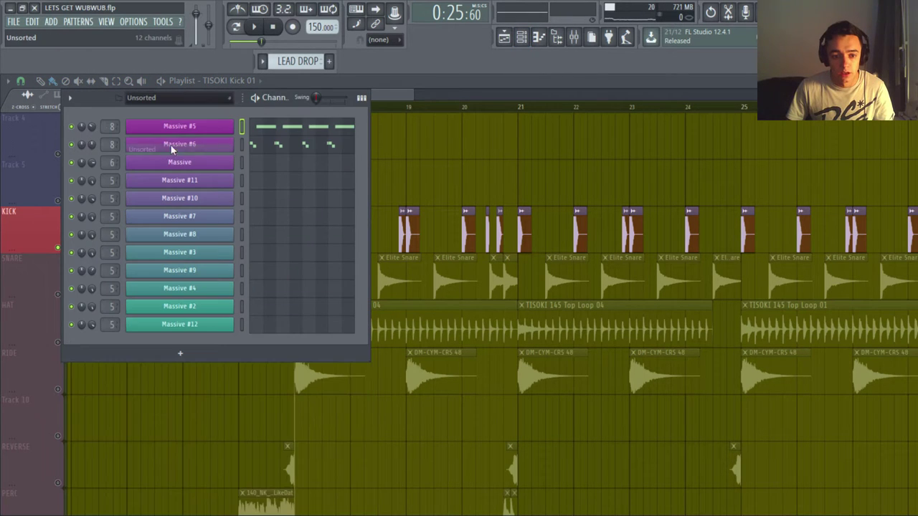
left_click(259, 184)
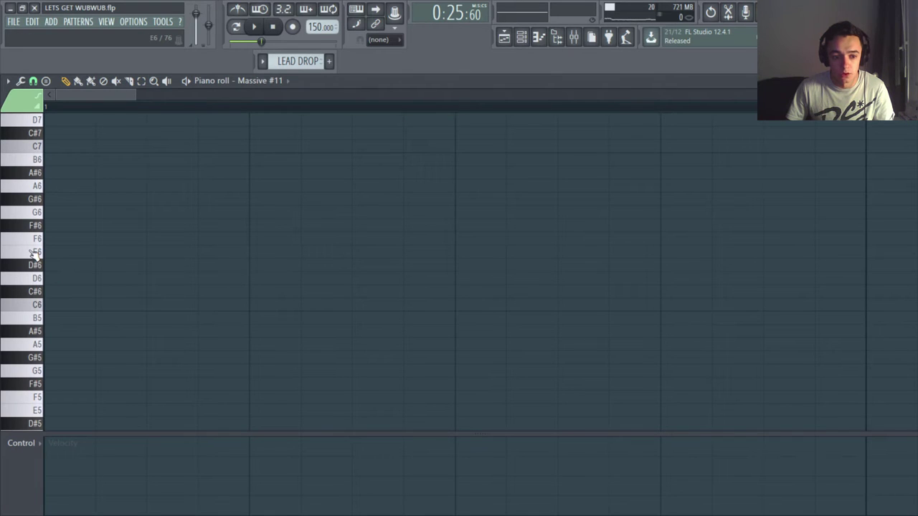
left_click(909, 81)
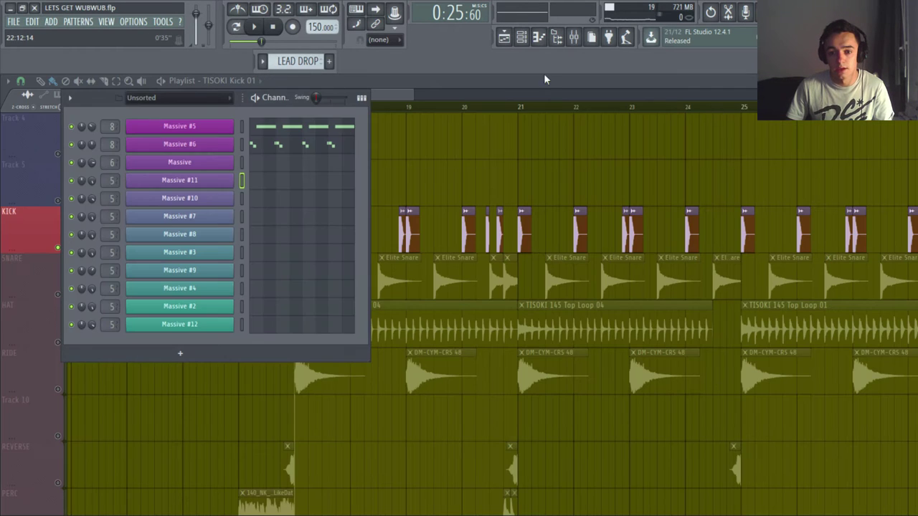
Step: Unmute the SNARE track in the playlist and inspect its Elite Snare sample
left_click(410, 94)
left_click_drag(413, 94, 420, 94)
scroll(318, 185, "down", 1)
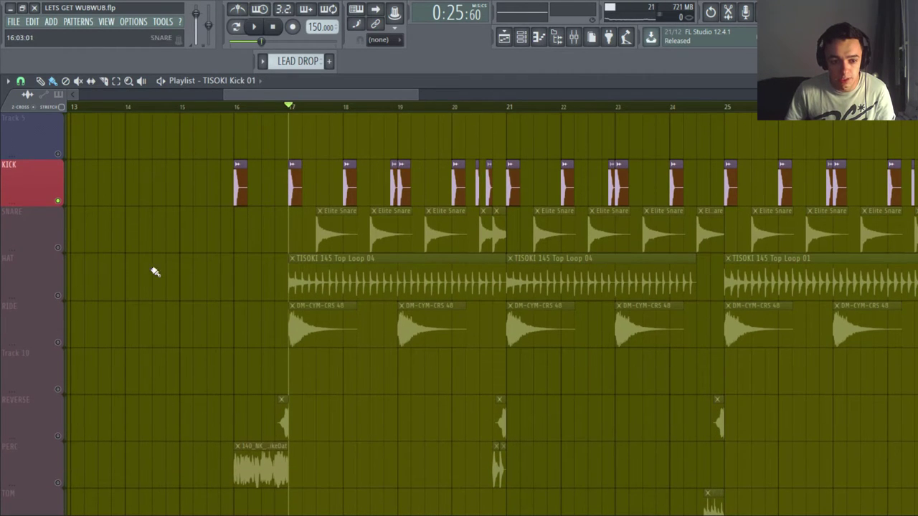
left_click(58, 248)
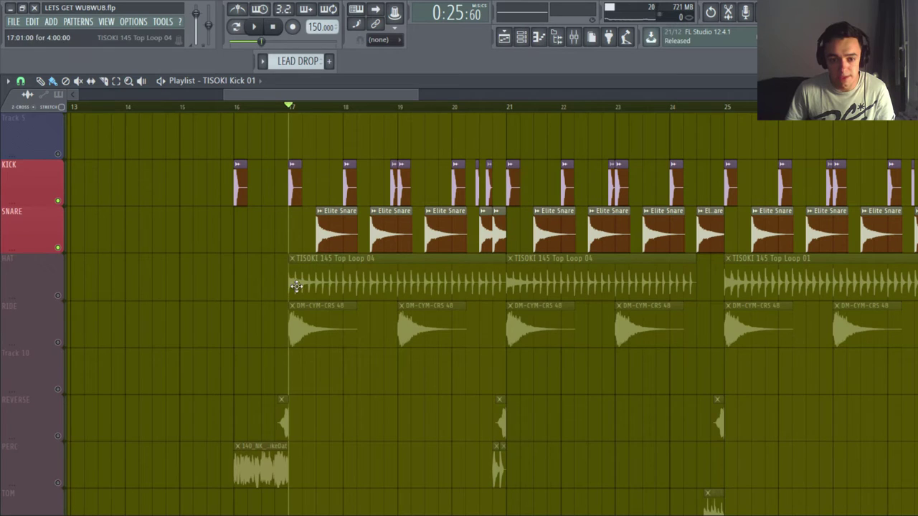
double_click(339, 246)
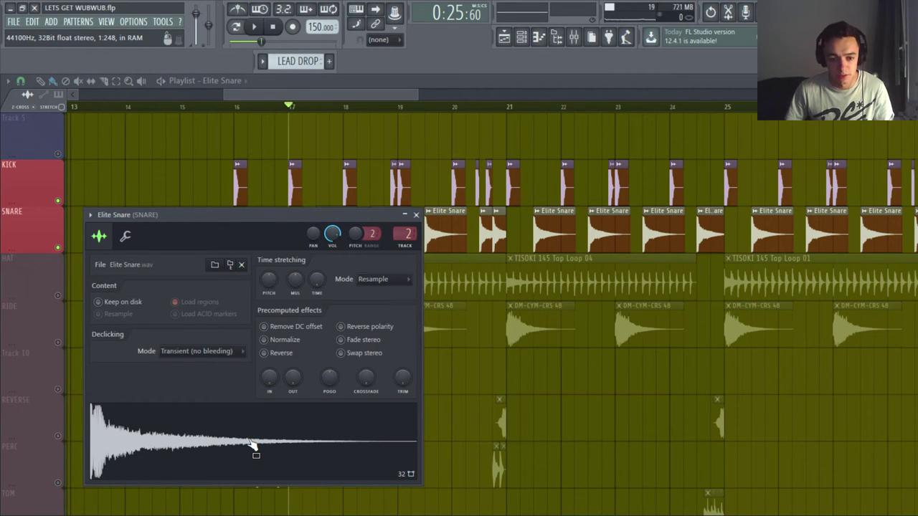
left_click(413, 215)
Step: Play the KICK and SNARE tracks together from bar 17 with more bars in view
key("space")
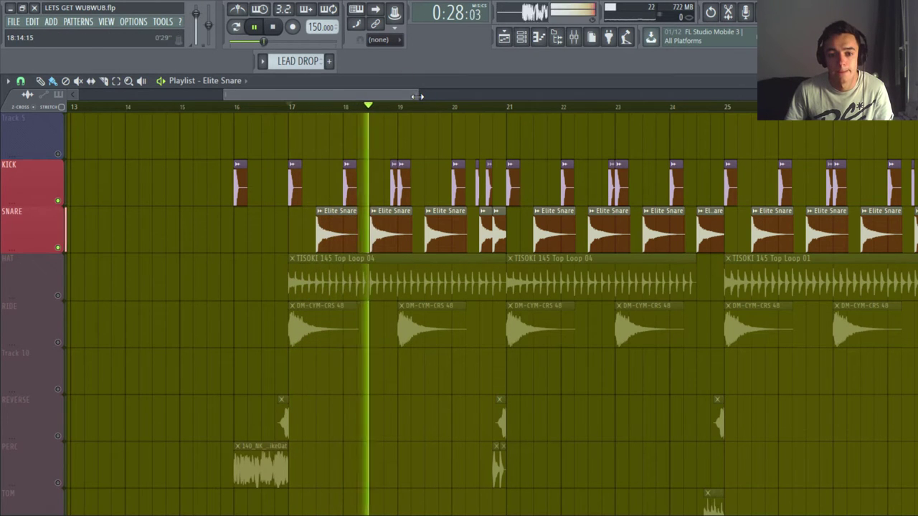
left_click_drag(421, 95, 456, 95)
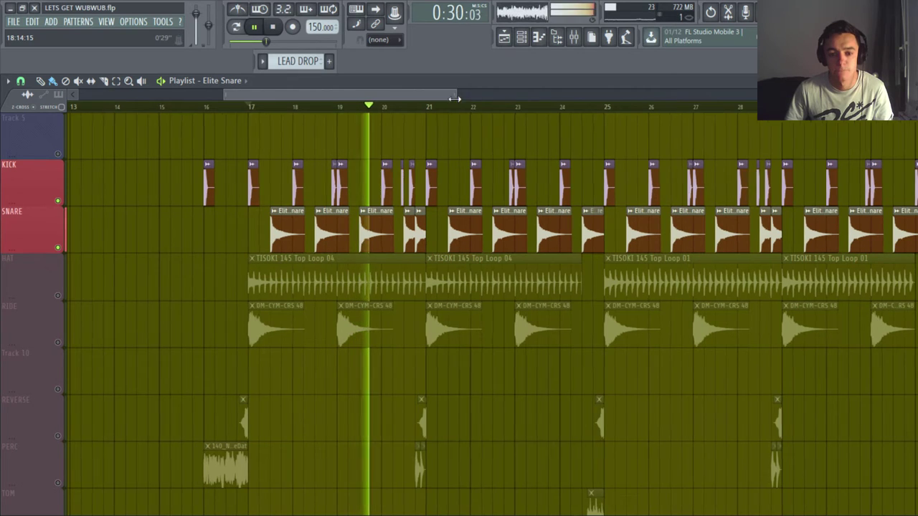
key("space")
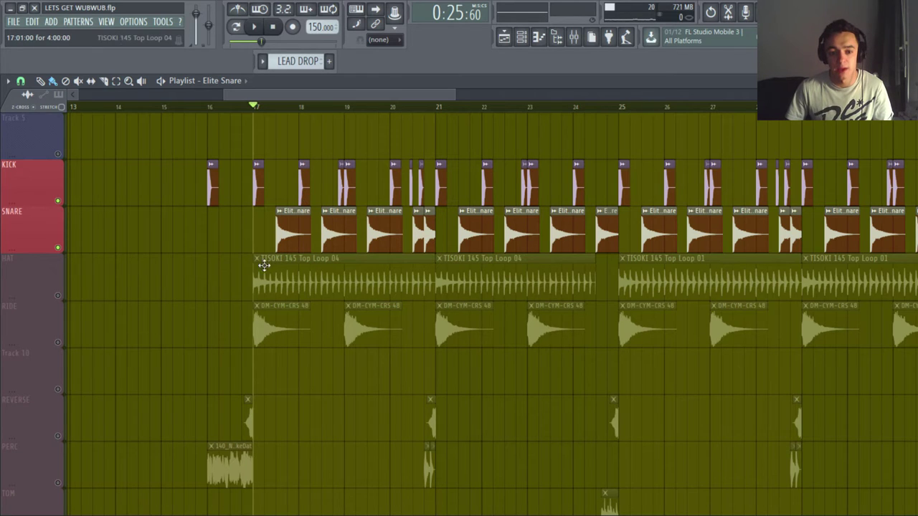
Step: Unmute the HAT track and inspect its TISOKI 145 Top Loop 04 sample
scroll(213, 278, "down", 1)
scroll(188, 276, "up", 1)
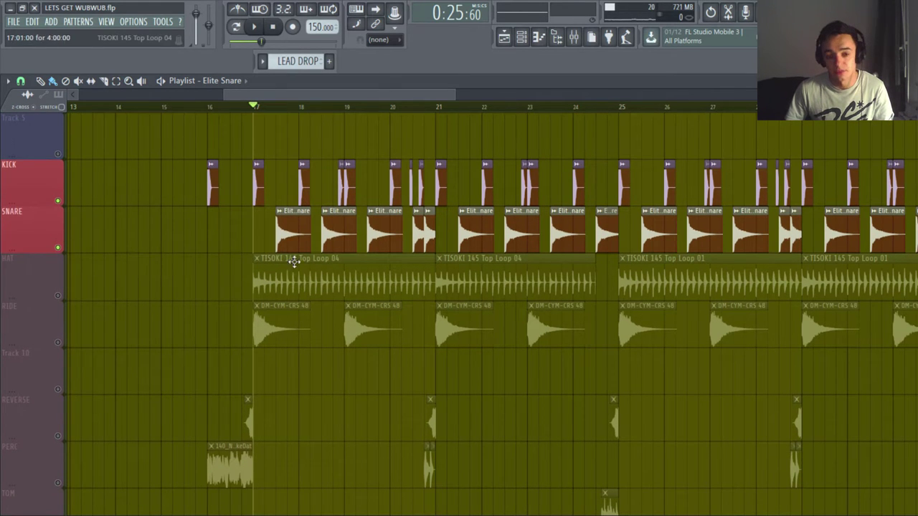
scroll(192, 307, "down", 1)
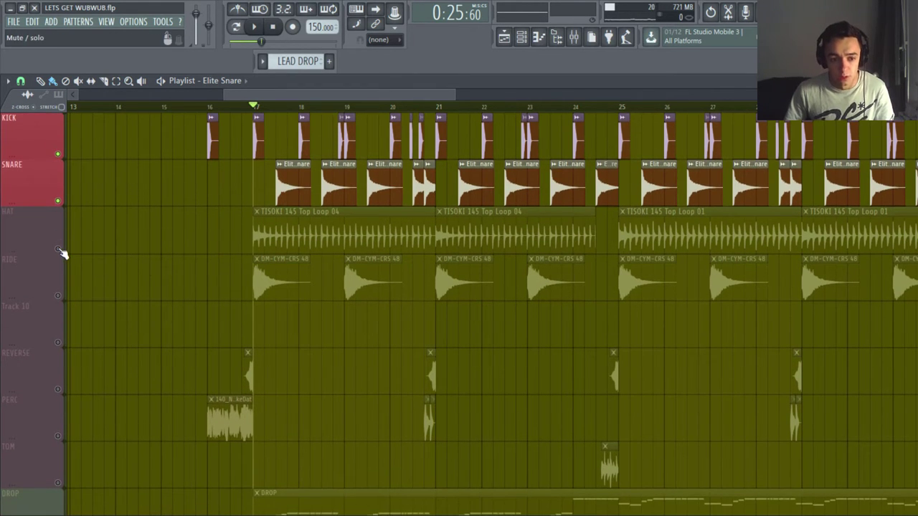
left_click(61, 250)
double_click(272, 226)
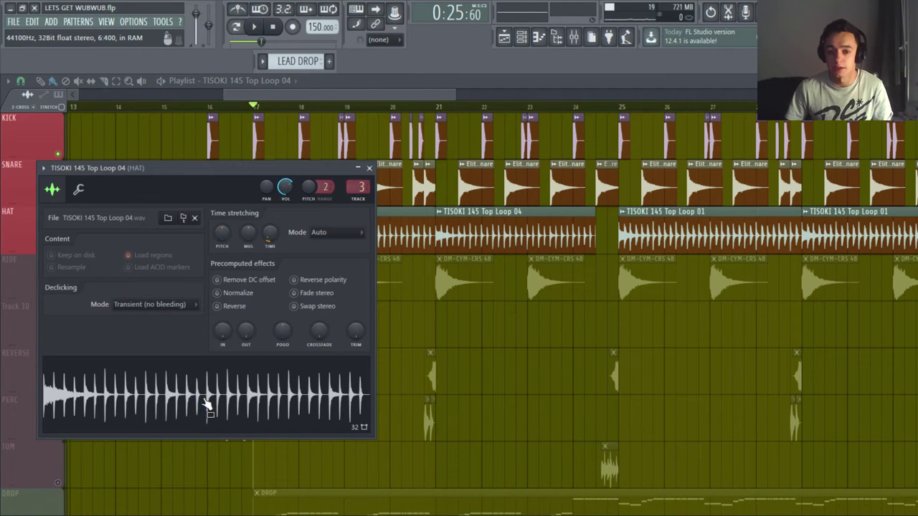
left_click(368, 169)
Step: Unmute the RIDE track and inspect its DM-CYM-CRS 48 sample
left_click(60, 297)
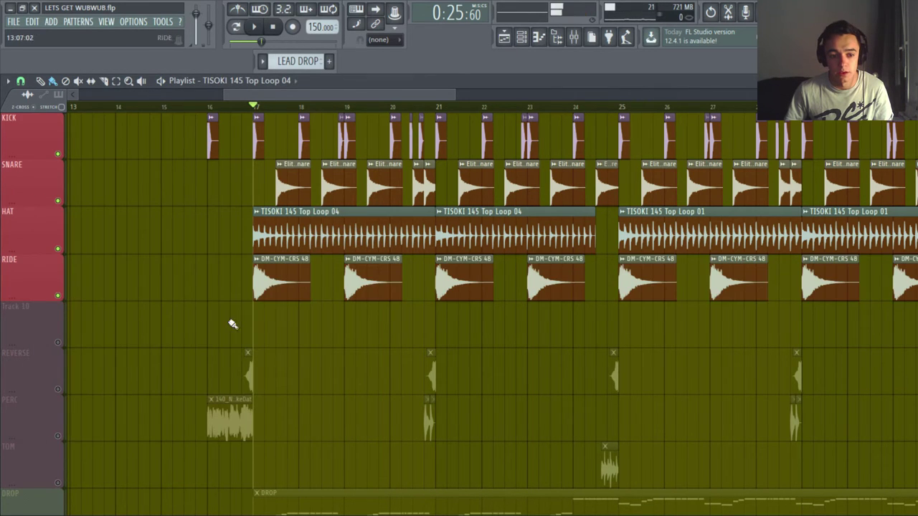
double_click(280, 285)
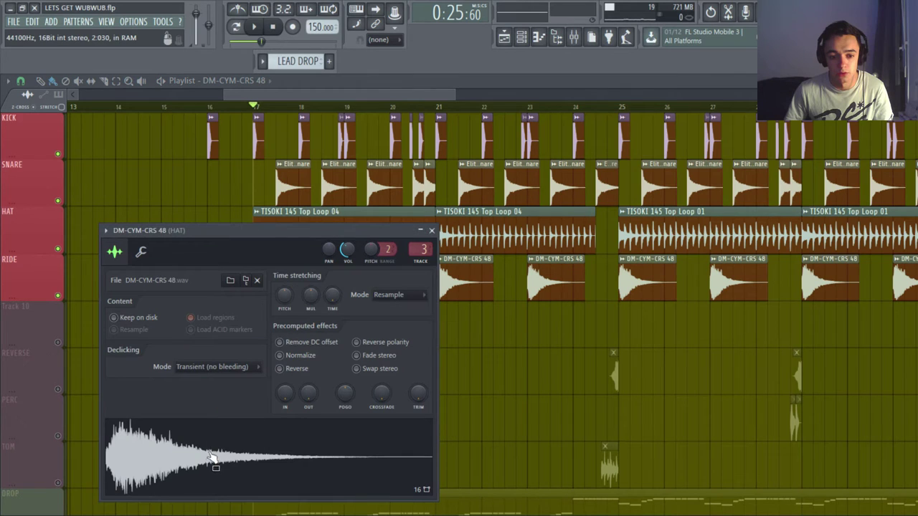
left_click(433, 233)
Step: Play the KICK, SNARE, HAT and RIDE tracks together from bar 17 while viewing the following drum tracks
key("space")
scroll(495, 312, "up", 2)
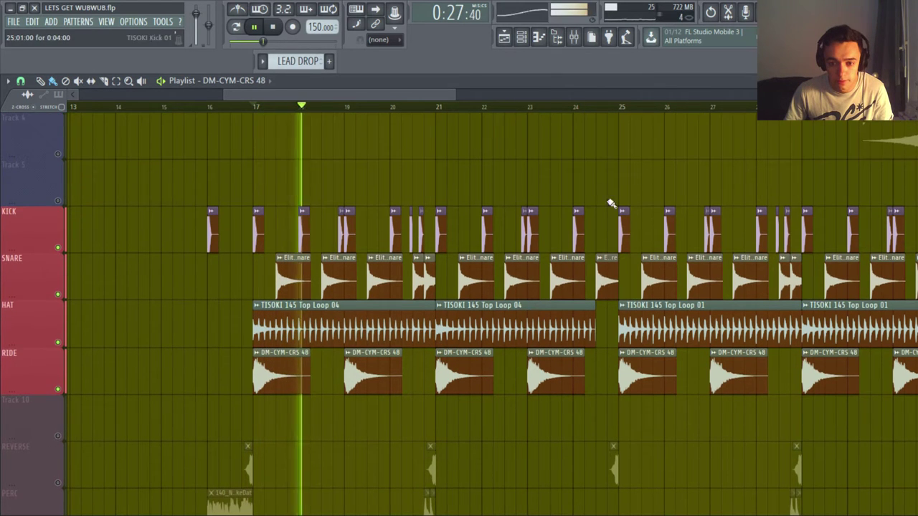
scroll(545, 194, "down", 1)
left_click_drag(400, 93, 429, 94)
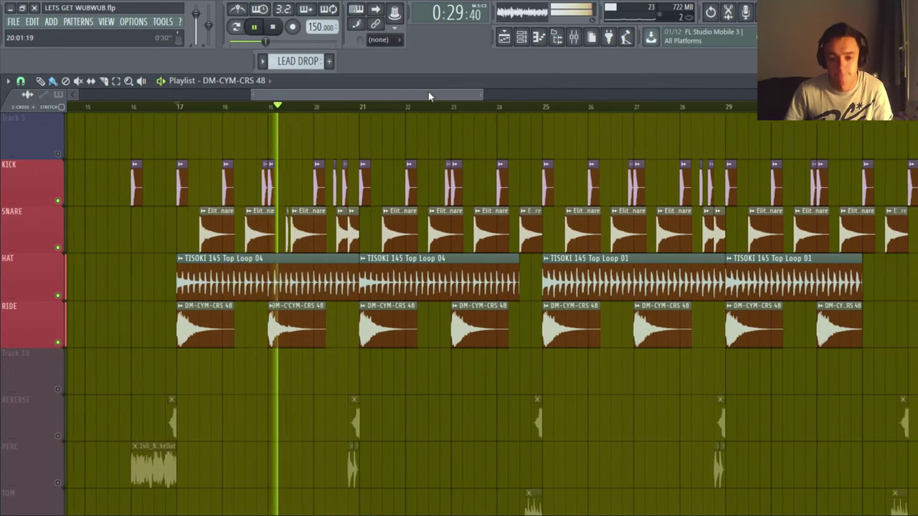
scroll(381, 316, "down", 3)
scroll(393, 309, "up", 1)
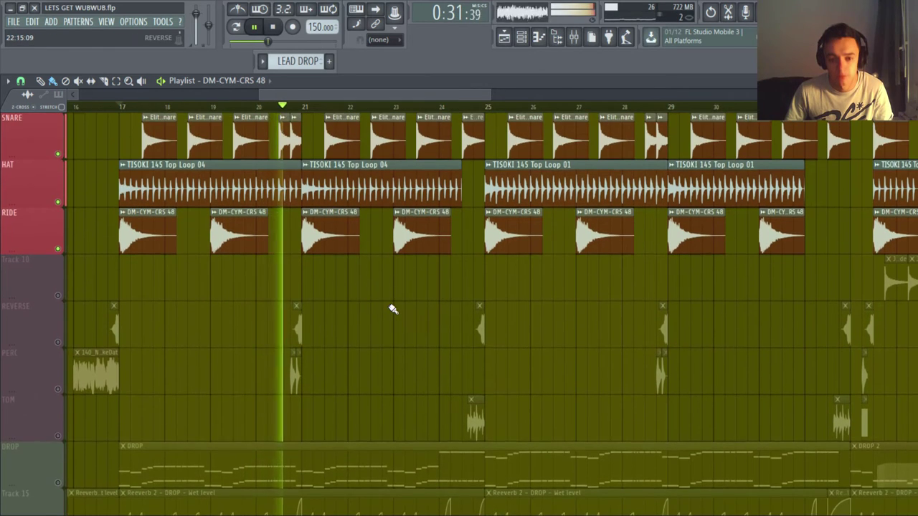
scroll(393, 309, "up", 1)
scroll(386, 312, "down", 1)
key("space")
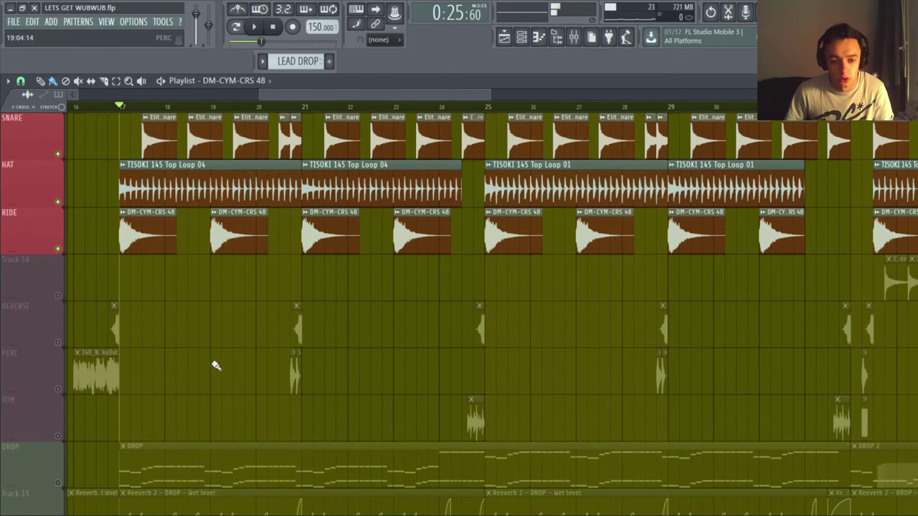
Step: Unmute Track 10 and the REVERSE, PERC and TOM tracks in the playlist
left_click(57, 295)
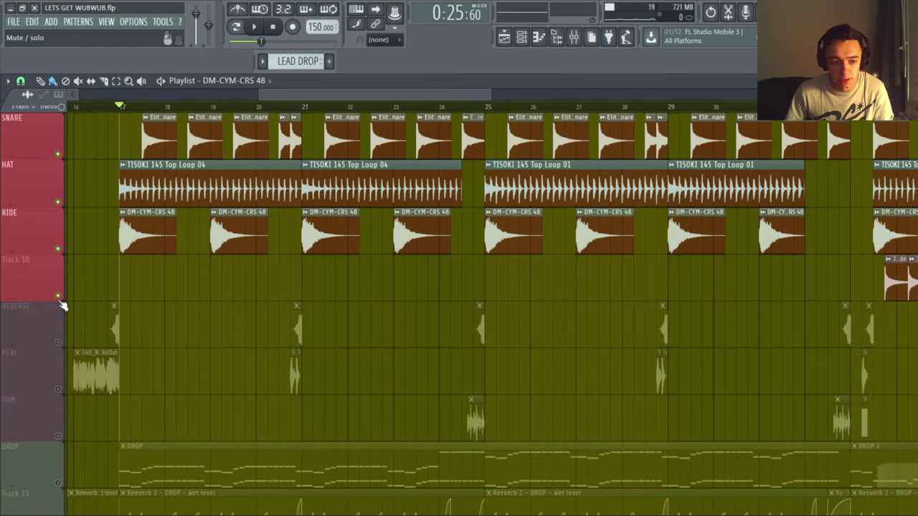
left_click(58, 343)
left_click(58, 390)
left_click(57, 436)
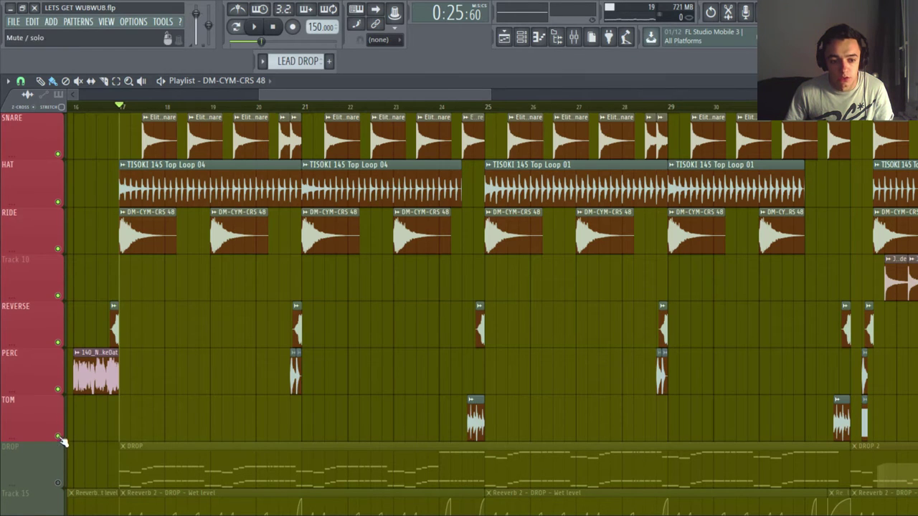
Step: Inspect the Kick_Niche_TF sample on the REVERSE track, switching its Reverse effect off and on again
double_click(296, 330)
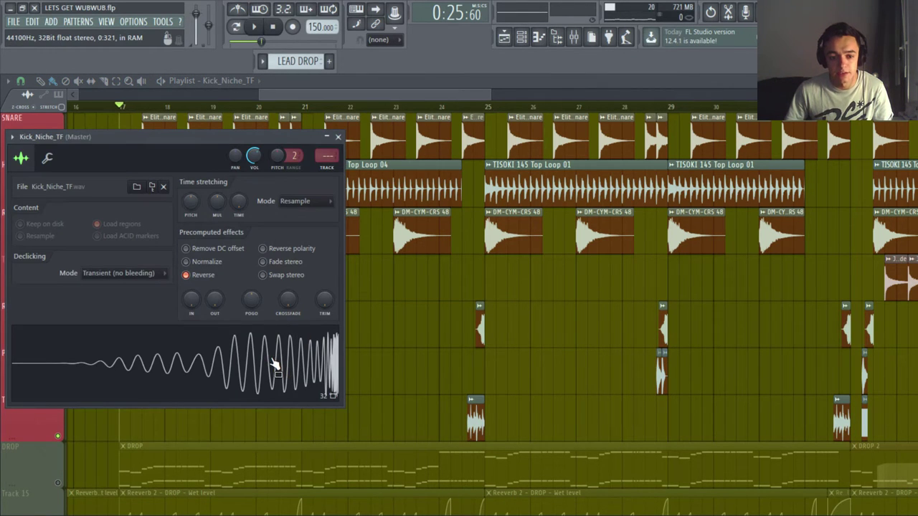
left_click(187, 276)
left_click(186, 277)
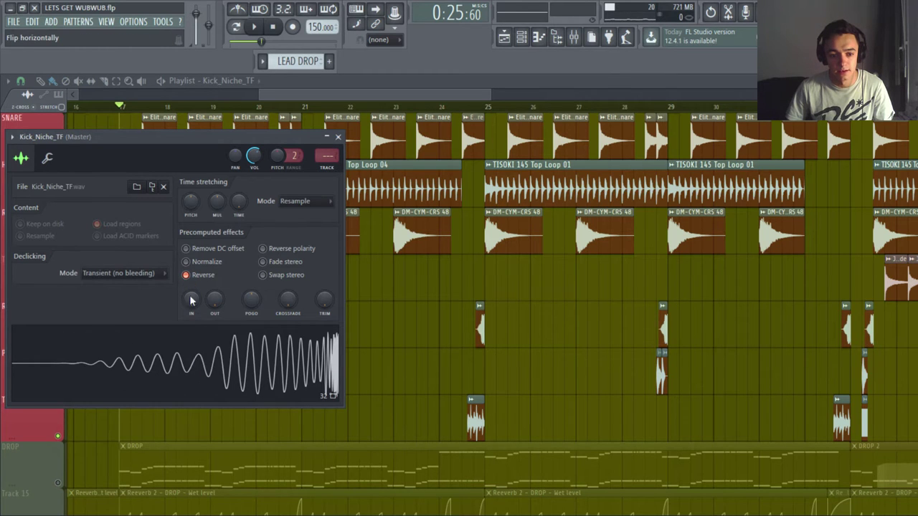
left_click(337, 137)
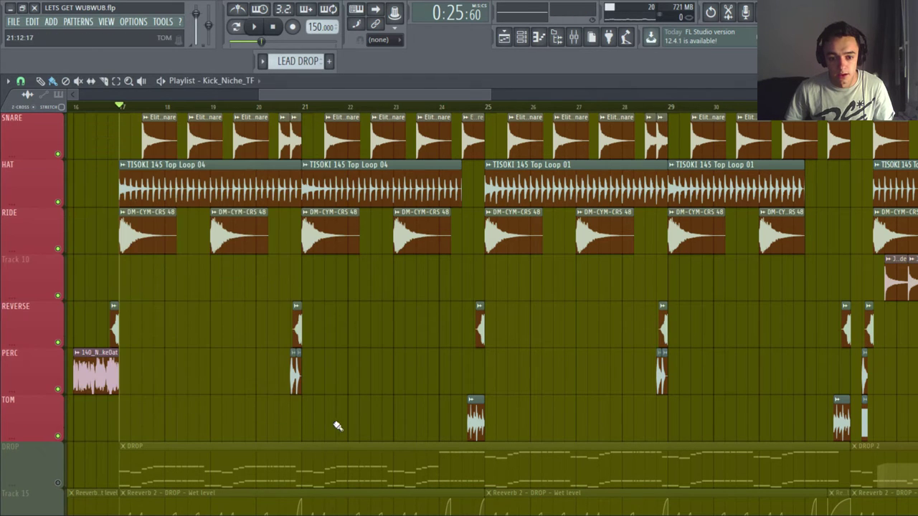
Step: Inspect the SPV1_MISC19 and SPV2_MISC7 samples on the PERC track and play the drums from just before bar 21
double_click(292, 379)
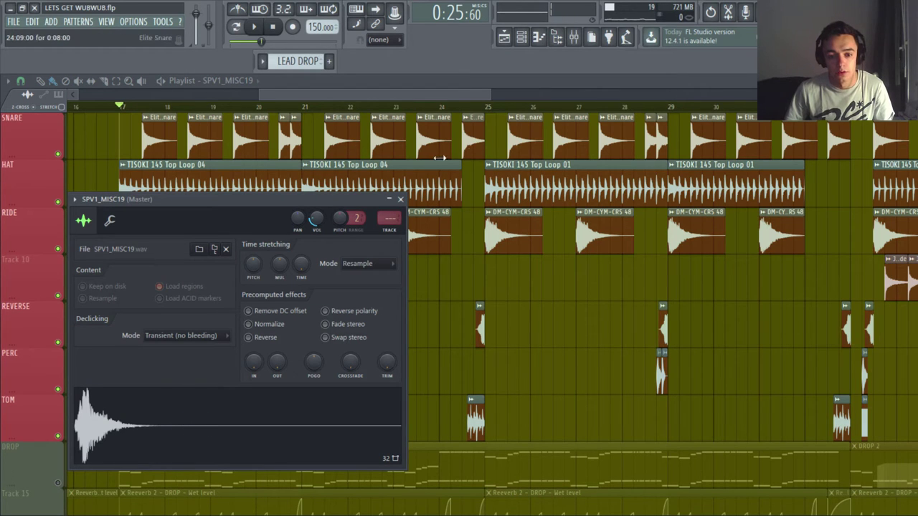
left_click(400, 199)
double_click(299, 373)
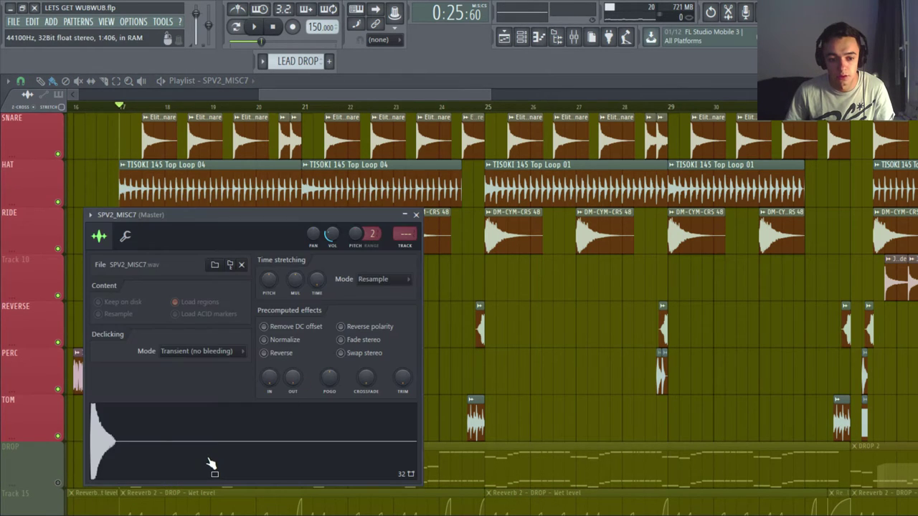
left_click(211, 461)
left_click(292, 107)
key("space")
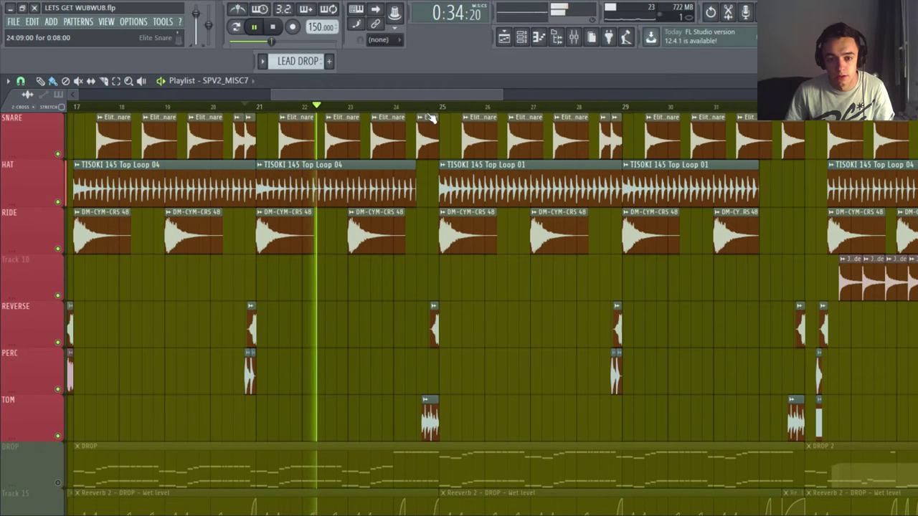
Step: Place the playback position midway through bar 24 and inspect the PhaseOne Fill sample on the TOM track
left_click(419, 108)
key("space")
double_click(427, 414)
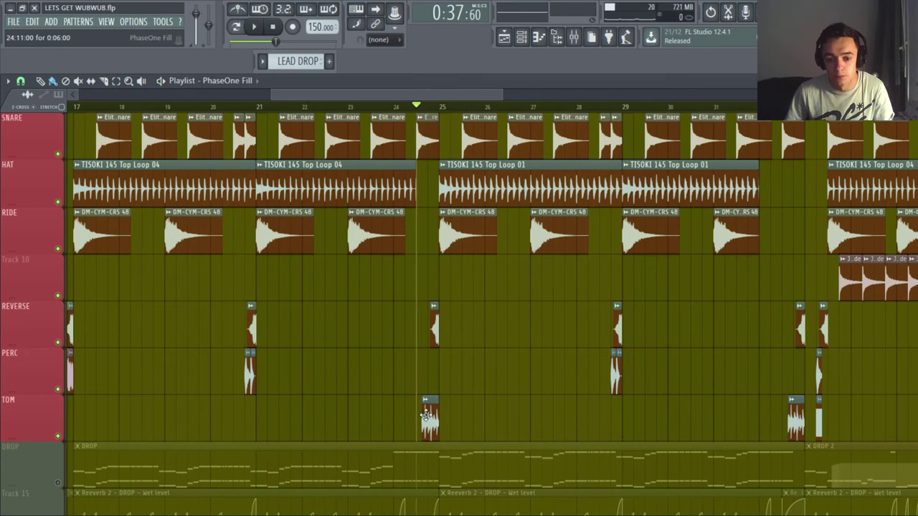
left_click(400, 199)
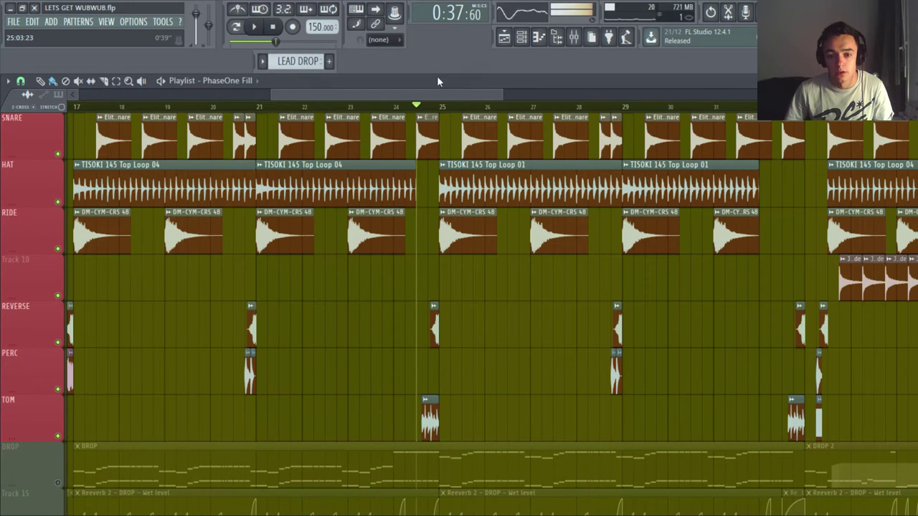
Step: Place the playback position at bar 33, where the second half of the drop begins
left_click_drag(462, 93, 591, 88)
scroll(364, 209, "up", 2)
key("z")
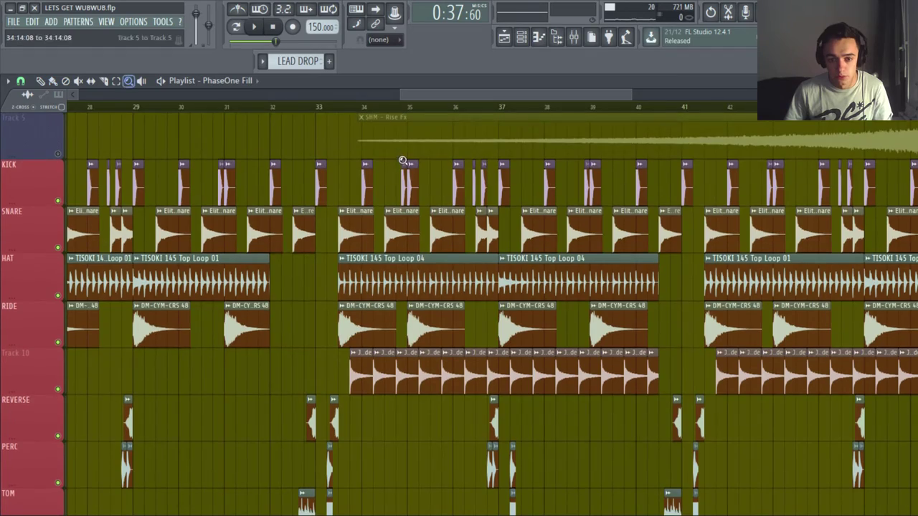
right_click(402, 160)
left_click(724, 404)
scroll(624, 160, "up", 2)
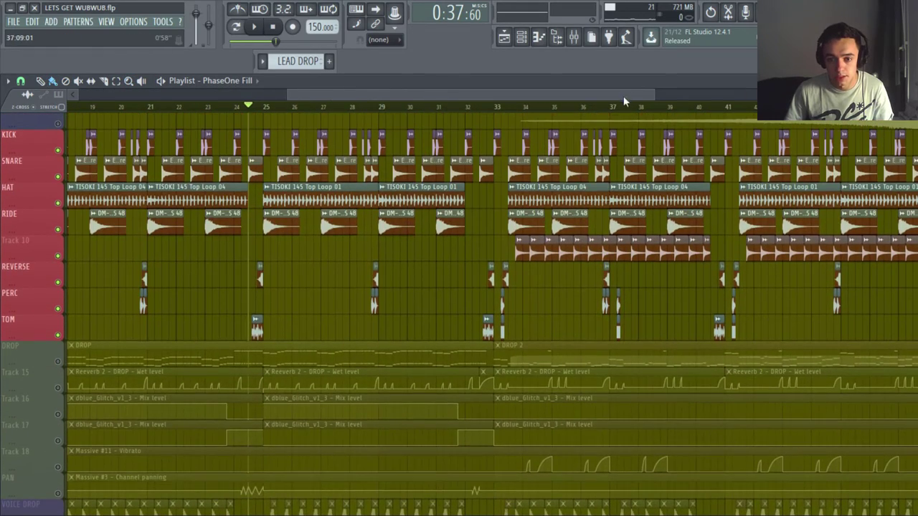
mouse_move(624, 97)
left_mouse_down()
mouse_move(568, 97)
mouse_move(612, 107)
left_mouse_up()
scroll(611, 189, "up", 5)
left_click(479, 106)
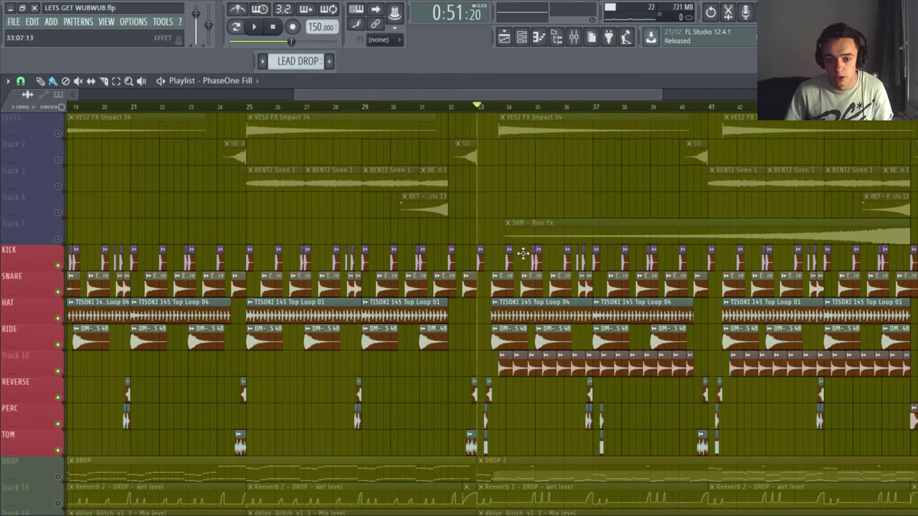
Step: Inspect the TISOKI 145 Top Loop 04 sample on the HAT track and audition its waveform
left_click_drag(459, 220, 914, 506)
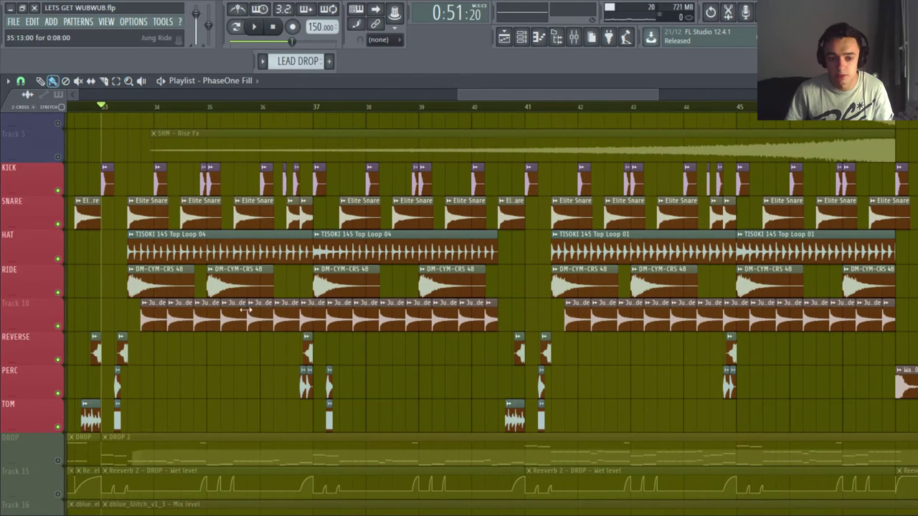
scroll(245, 310, "up", 1)
double_click(243, 288)
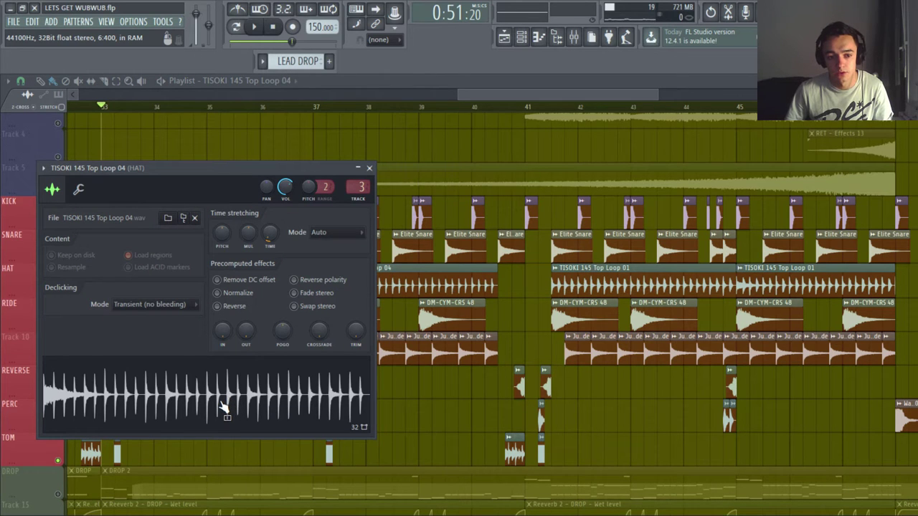
left_click(224, 406)
Step: Play the drums briefly from bar 33 and compare the hats with the preceding section
left_click_drag(557, 95, 449, 113)
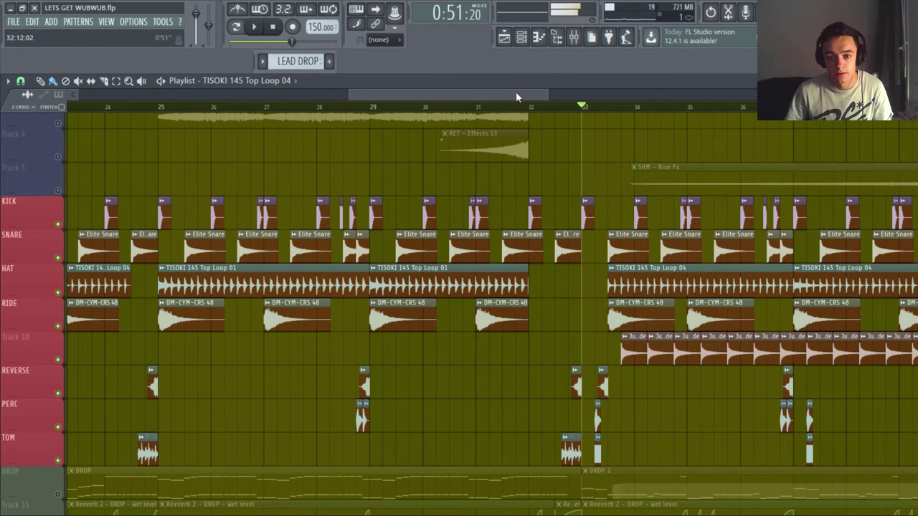
left_click_drag(518, 95, 604, 106)
key("space")
key("space")
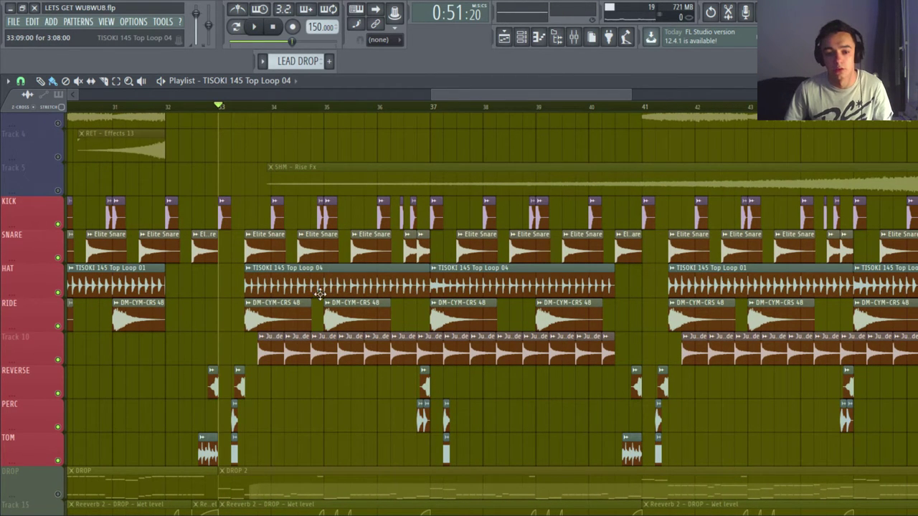
scroll(307, 304, "down", 1)
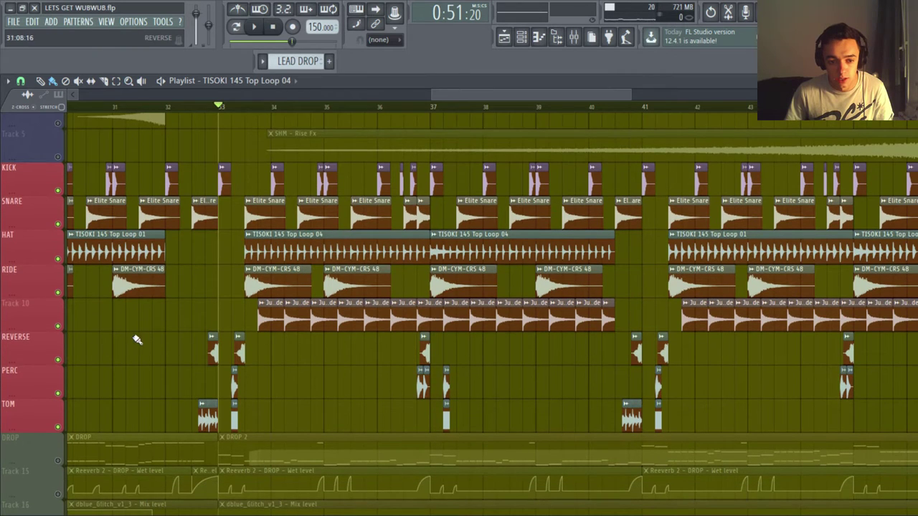
Step: Solo Track 10 and play its Jung Ride samples from late in bar 33
right_click(59, 326)
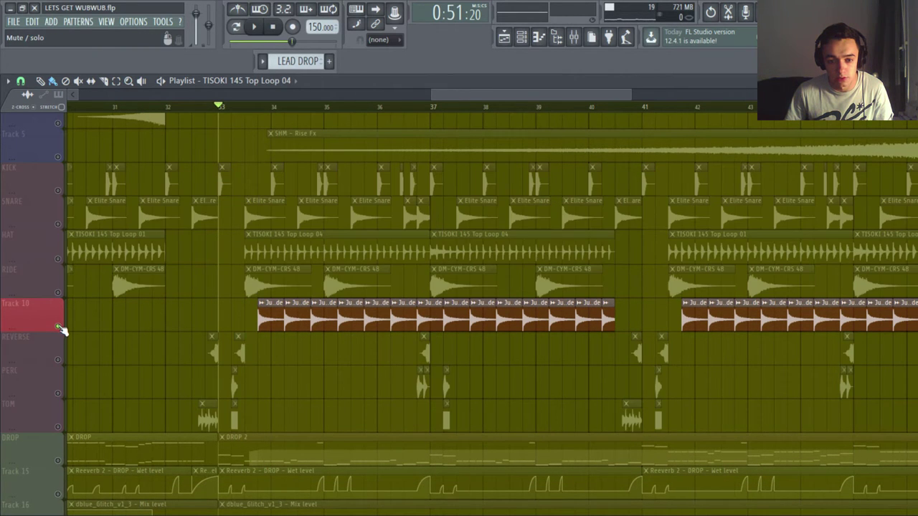
left_click(257, 107)
key("space")
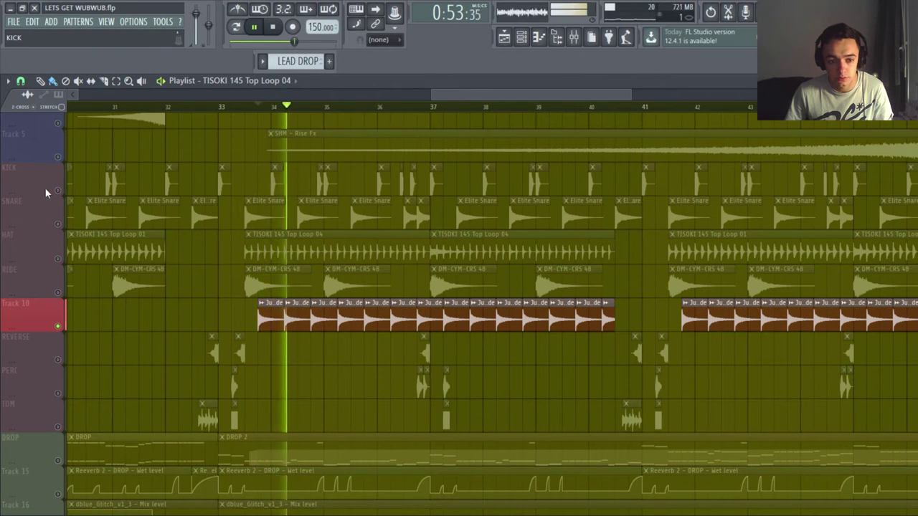
key("space")
Step: Unmute the KICK, SNARE, HAT, RIDE, REVERSE, PERC and TOM tracks alongside Track 10
left_click(58, 190)
left_click(58, 224)
left_click(58, 257)
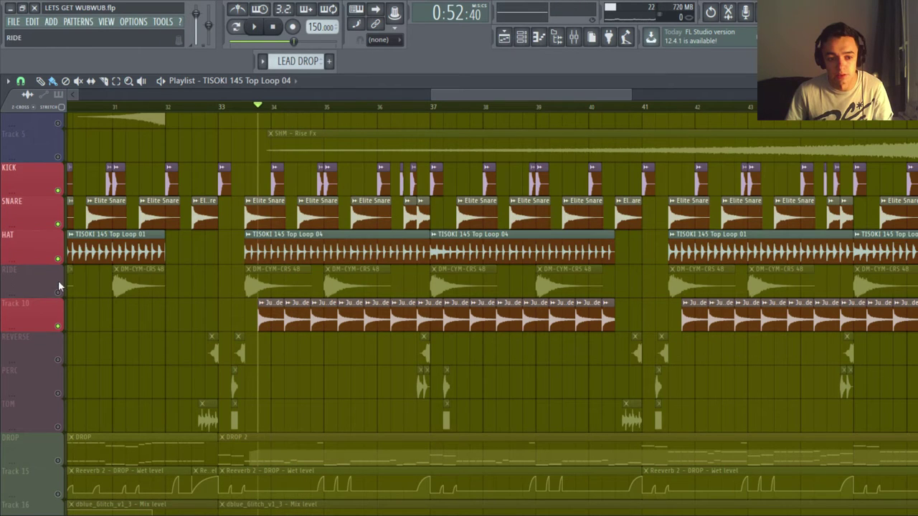
left_click(58, 292)
left_click(58, 360)
left_click(59, 394)
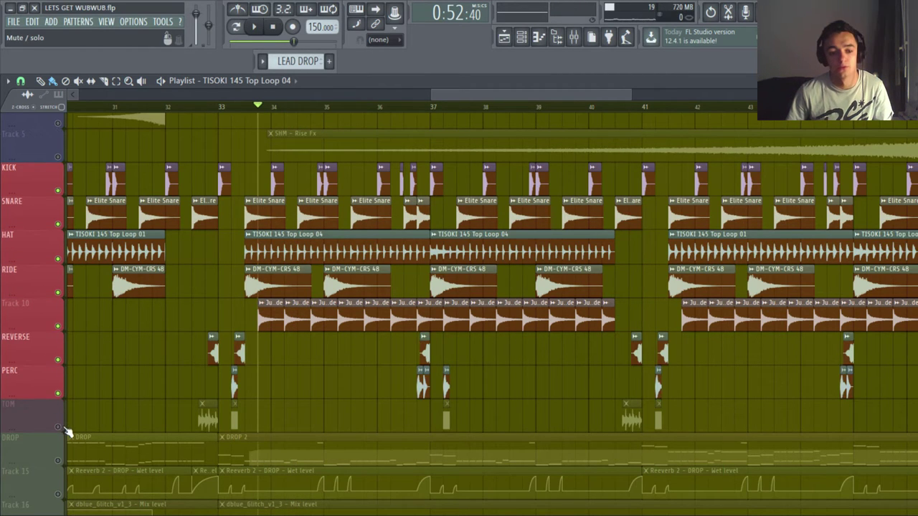
left_click(58, 427)
Step: Play all the drum tracks together from midway through bar 32 and survey the whole arrangement
left_click_drag(629, 93, 705, 97)
left_click(249, 106)
key("space")
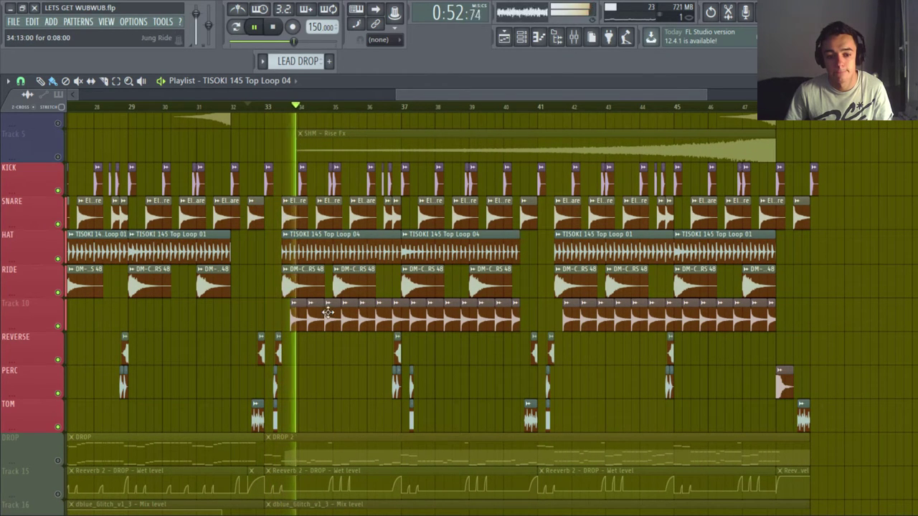
scroll(613, 273, "up", 3)
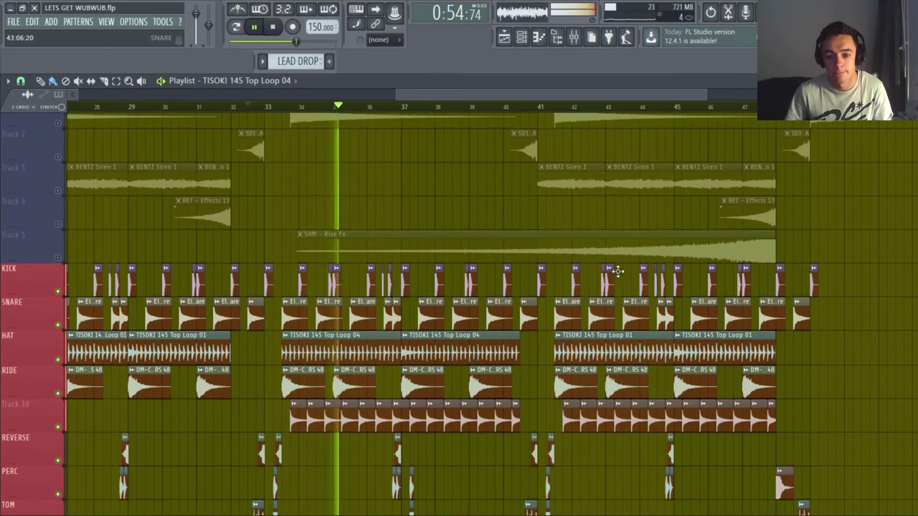
scroll(611, 272, "down", 3)
scroll(609, 273, "down", 3)
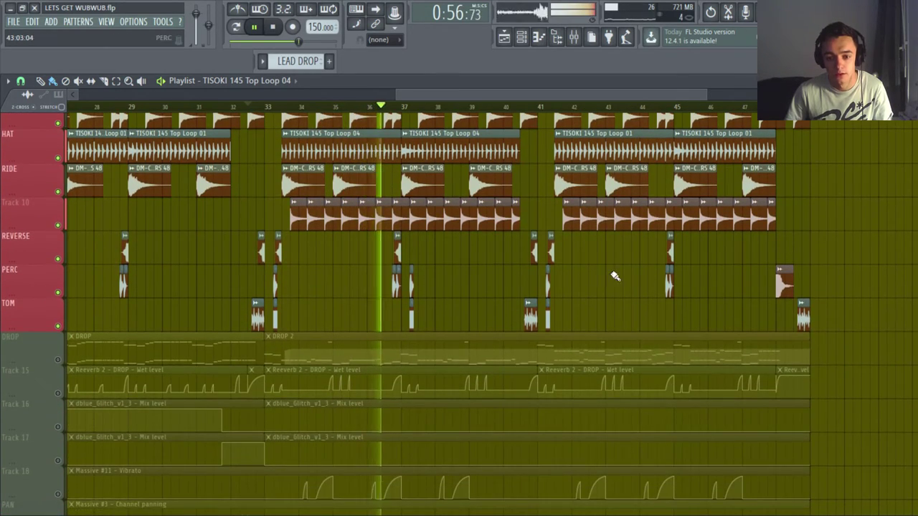
scroll(614, 272, "up", 2)
right_click(633, 254, "ctrl")
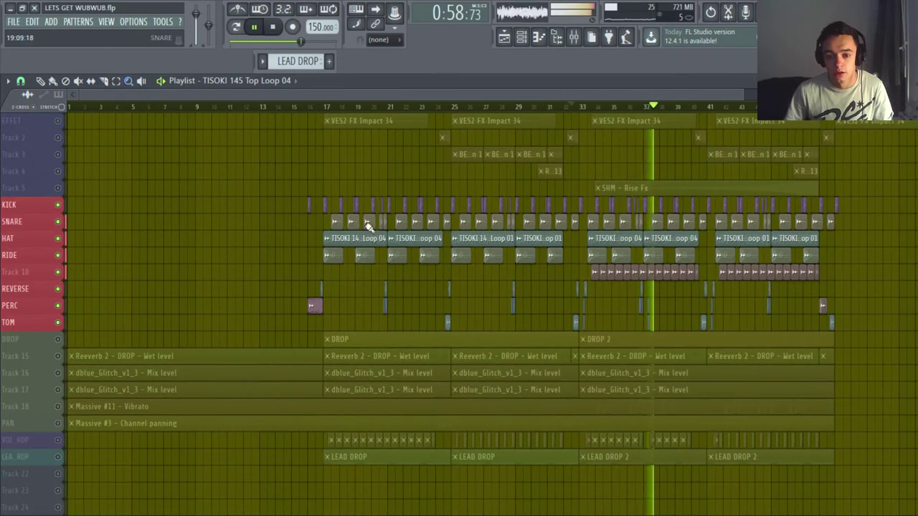
key("space")
Step: Solo the DROP track in the playlist
left_click_drag(248, 162, 863, 489)
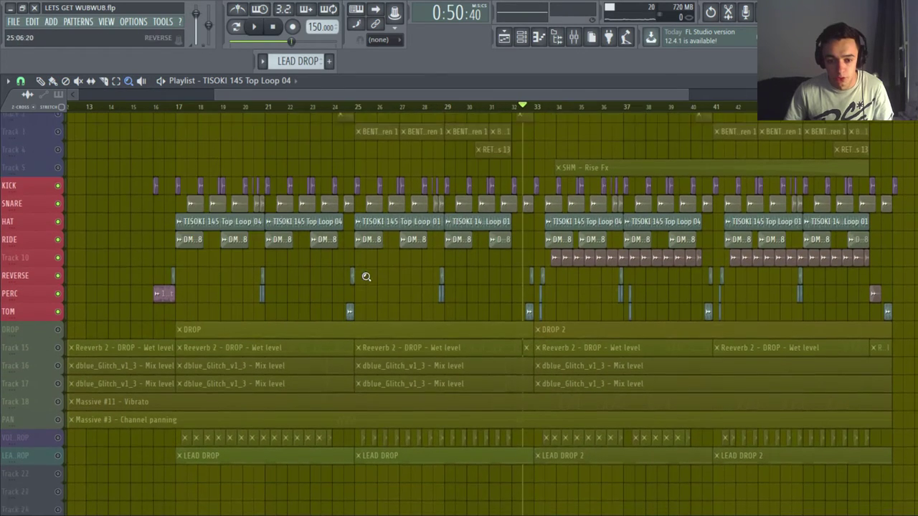
scroll(362, 272, "down", 4)
left_click_drag(686, 96, 500, 96)
scroll(395, 209, "up", 5)
scroll(337, 264, "down", 6)
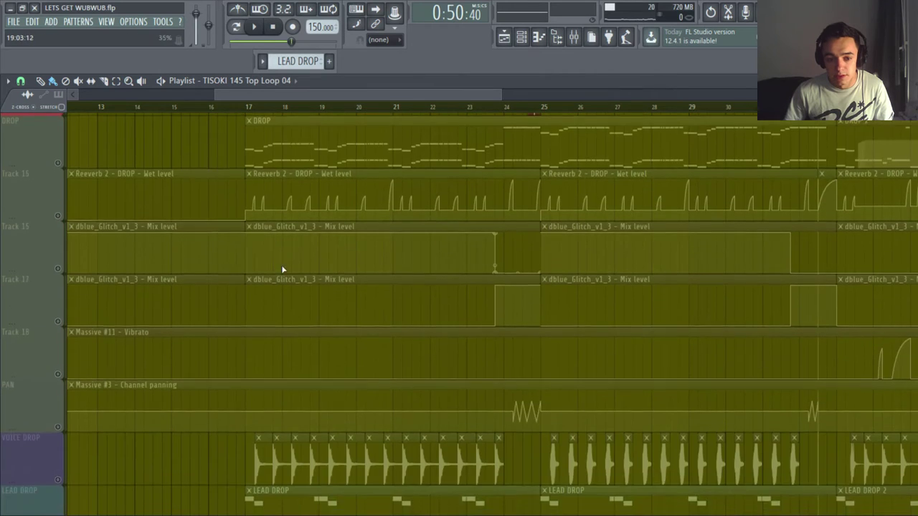
scroll(165, 272, "up", 2)
right_click(50, 268)
left_click(40, 263)
right_click(48, 267)
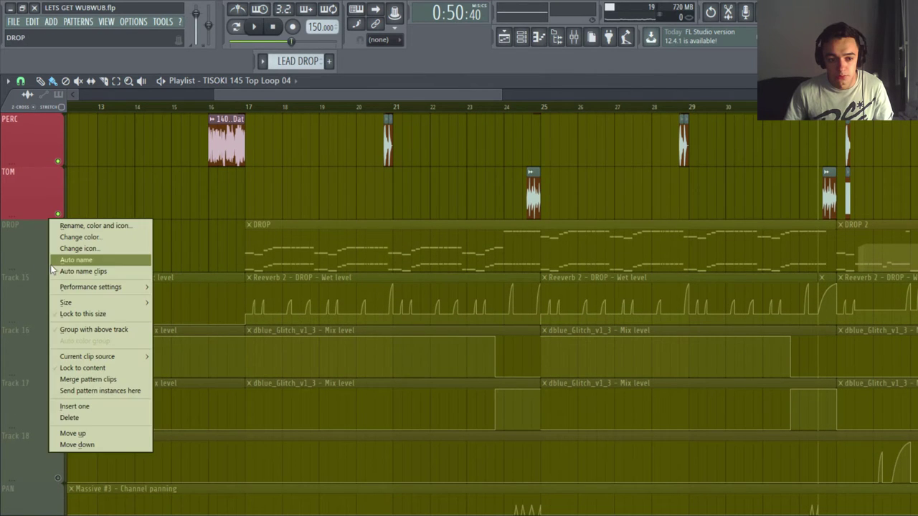
left_click(49, 268)
right_click(58, 267)
Step: Unmute Tracks 15 to 18 and the PAN track so the drop's automation accompanies the DROP track
scroll(66, 251, "down", 1)
left_click(60, 269)
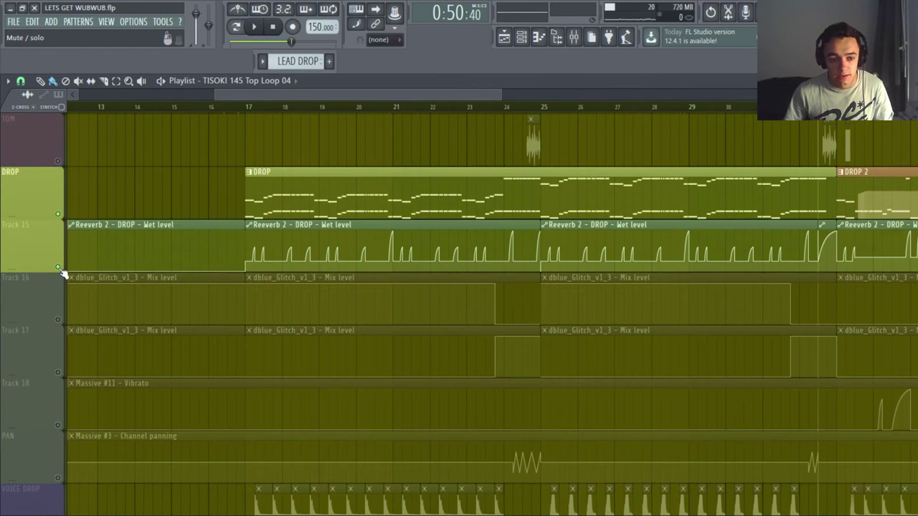
left_click(59, 320)
left_click(58, 373)
left_click(58, 424)
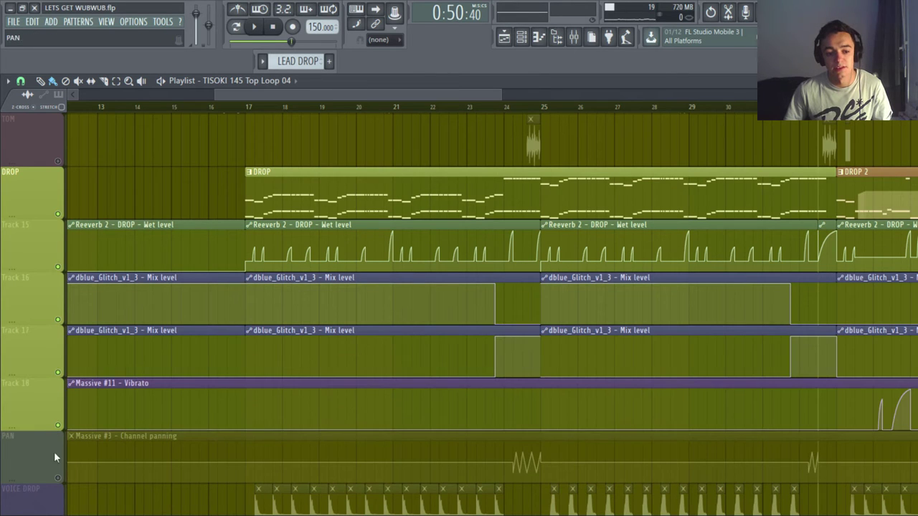
left_click(58, 477)
Step: Place the playback position at bar 17 and play the start of the DROP pattern with its automation
left_click_drag(500, 101, 616, 95)
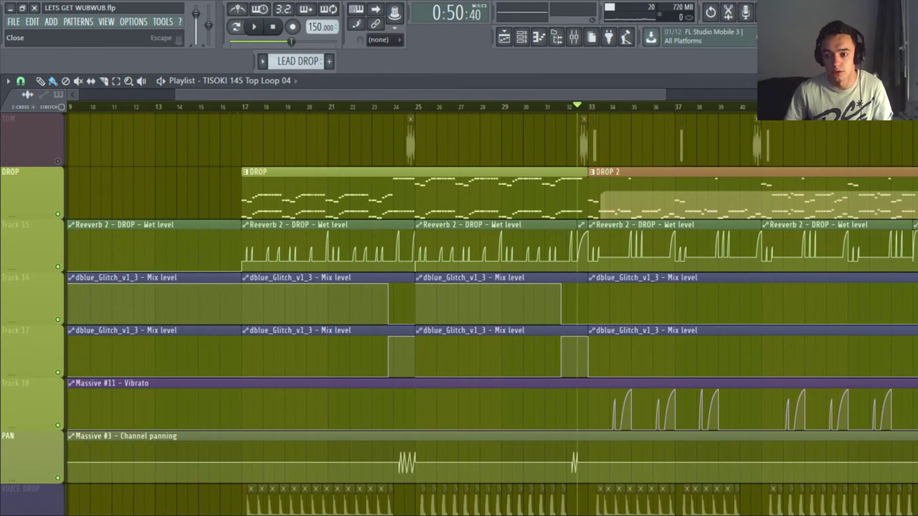
left_click_drag(909, 96, 909, 91)
left_click(245, 109)
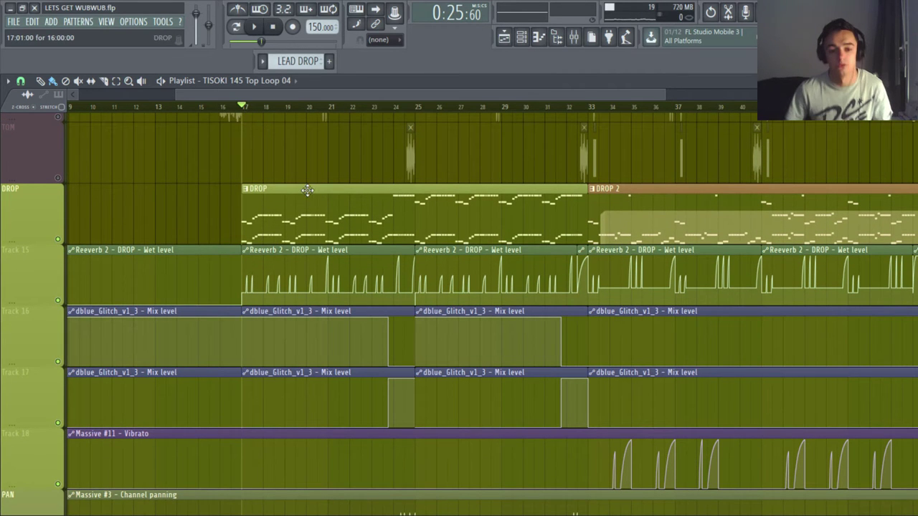
left_click_drag(269, 194, 635, 291)
scroll(284, 268, "up", 1)
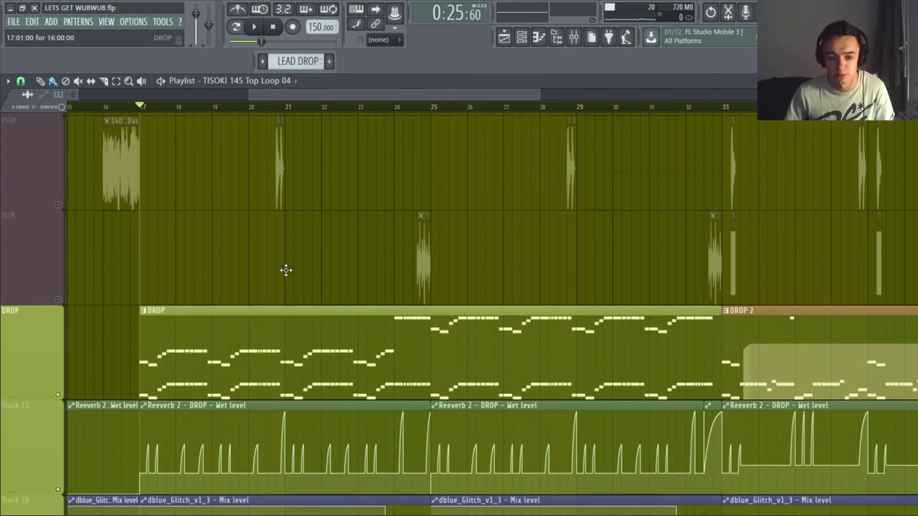
scroll(290, 275, "down", 1)
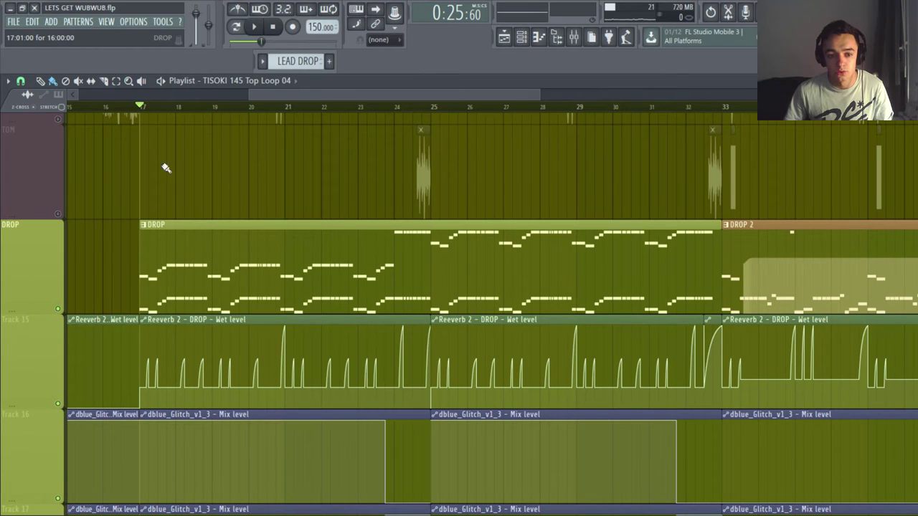
key("space")
Step: Show the DROP pattern's channels, stop playback and open the Massive #2 notes in the piano roll
left_click(538, 37)
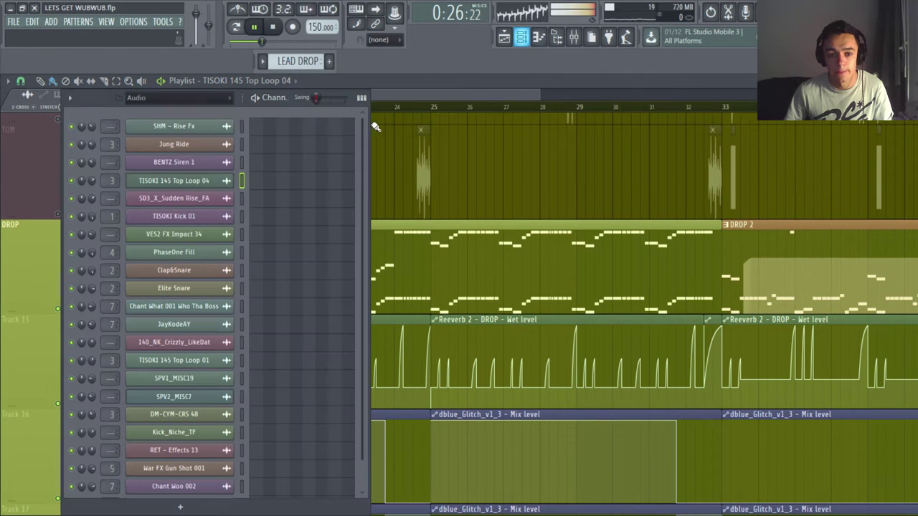
left_click(298, 61)
left_click(277, 99)
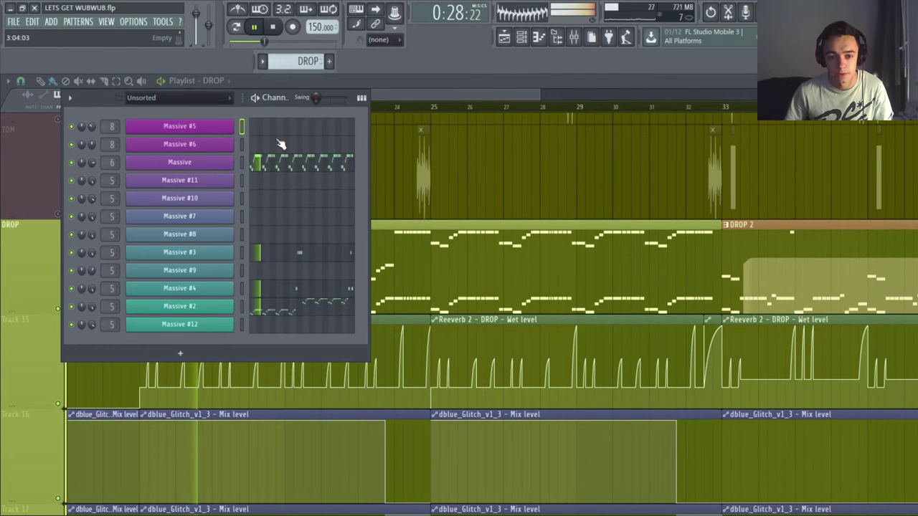
key("space")
left_click(287, 314)
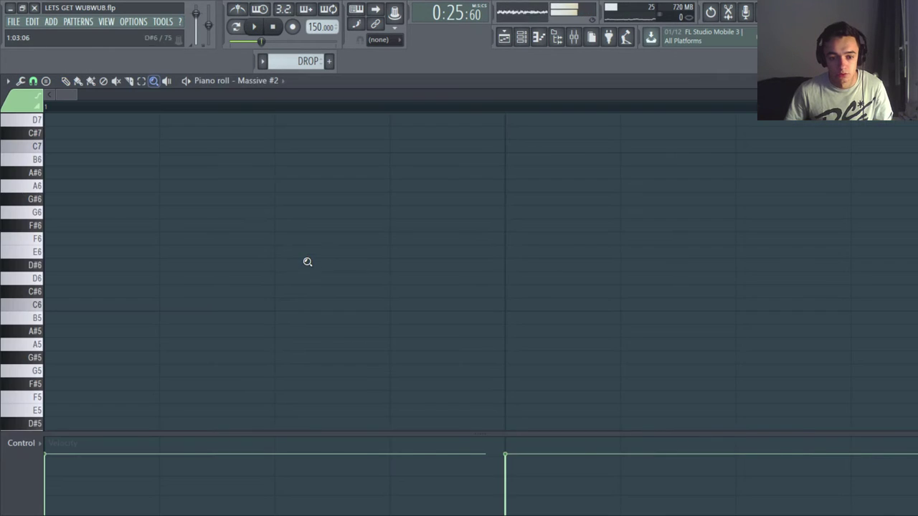
key("b")
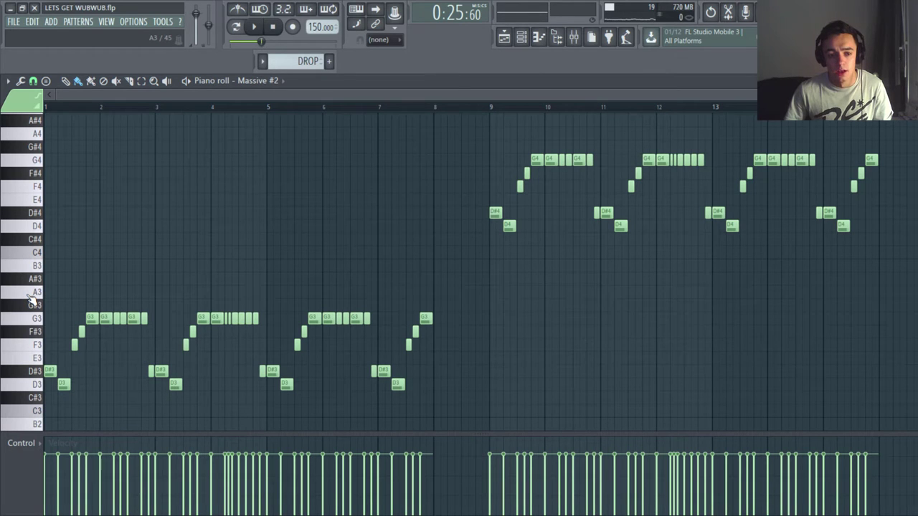
Step: Audition the A3, D#4, F4 and G4 piano keys with the Massive #2 sound
left_click(29, 294)
left_click(36, 216)
left_click(33, 185)
left_click(32, 160)
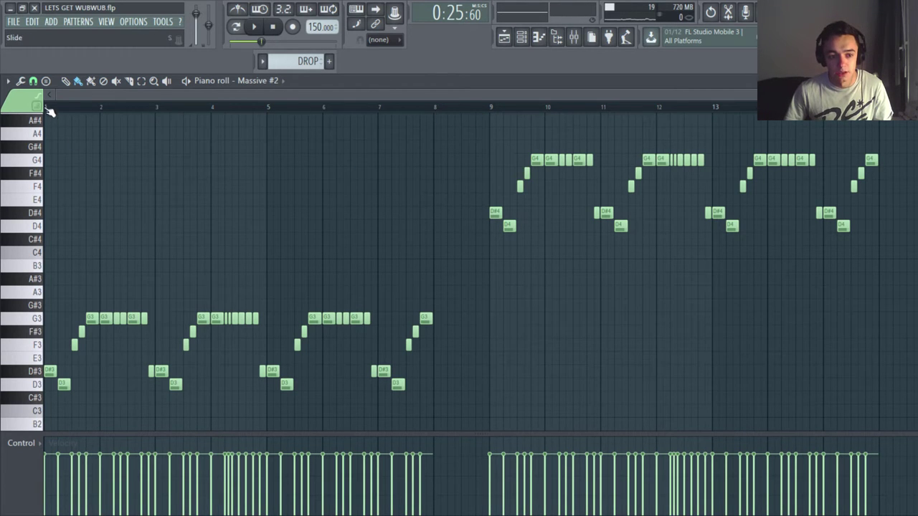
Step: Play the Massive #2 melody from bar 1 and its higher section from bar 9, stopping after each passage
key("space")
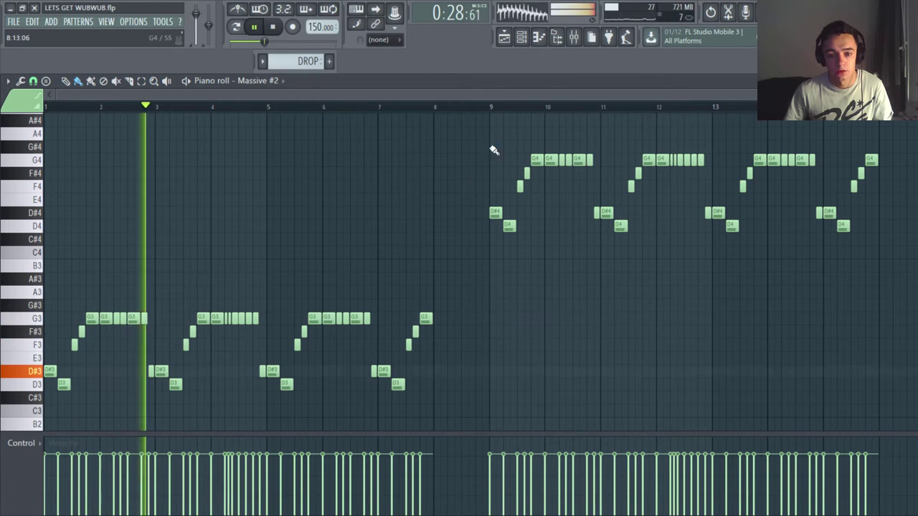
key("space")
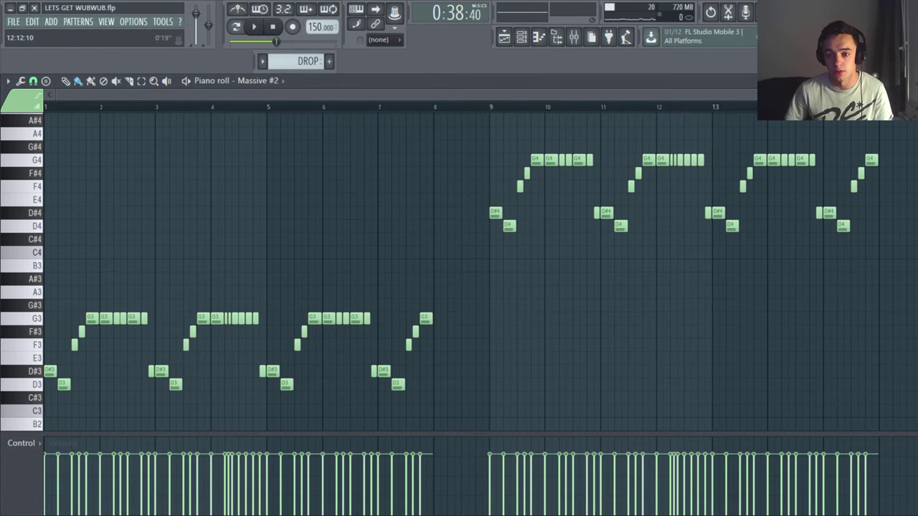
mouse_move(900, 95)
left_mouse_down()
mouse_move(403, 110)
mouse_move(897, 108)
left_mouse_up()
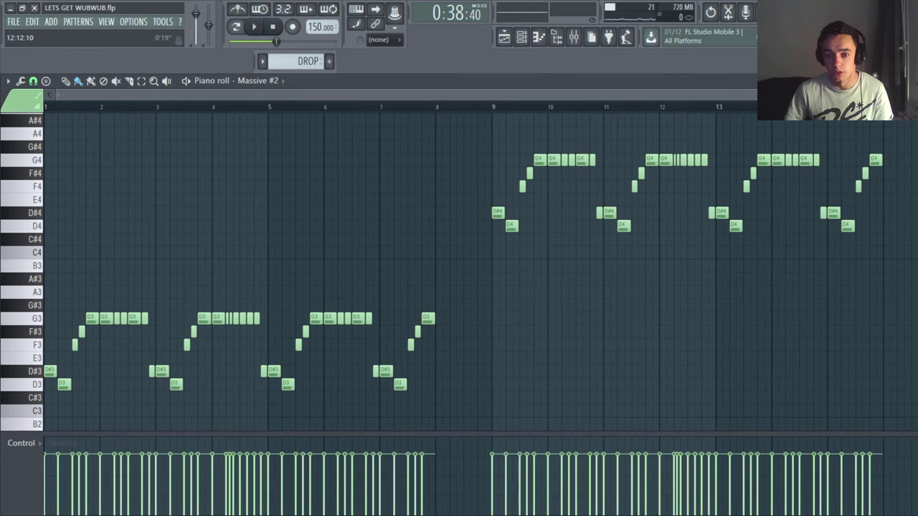
key("space")
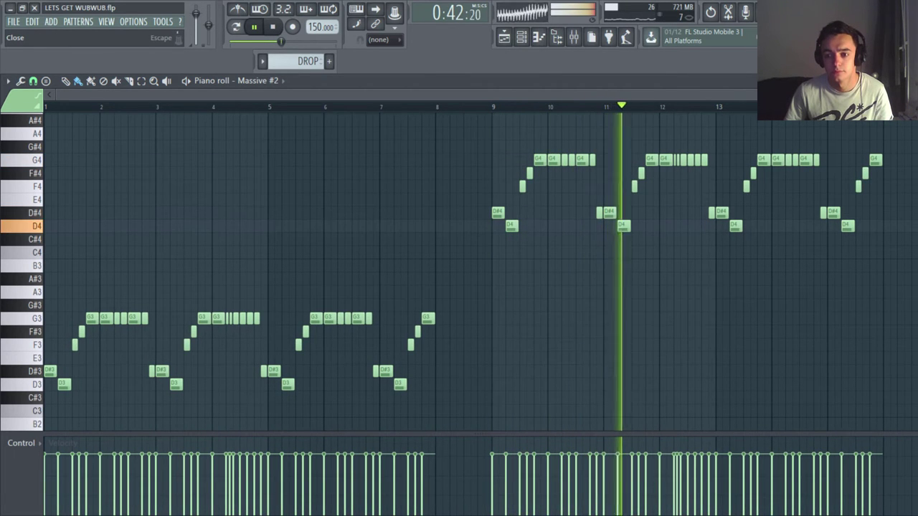
key("space")
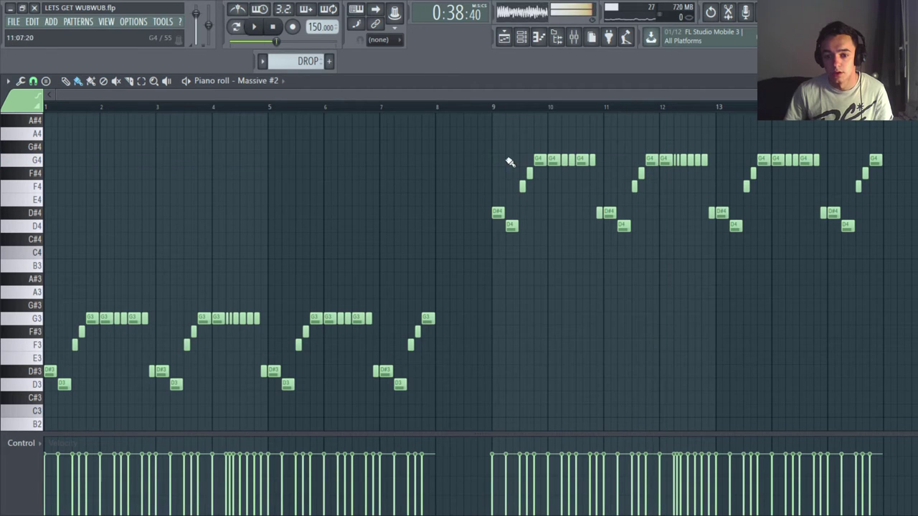
Step: Leave the Massive #2 notes, open the Massive #3 notes of the DROP pattern and test playback of the short passage
key("Escape")
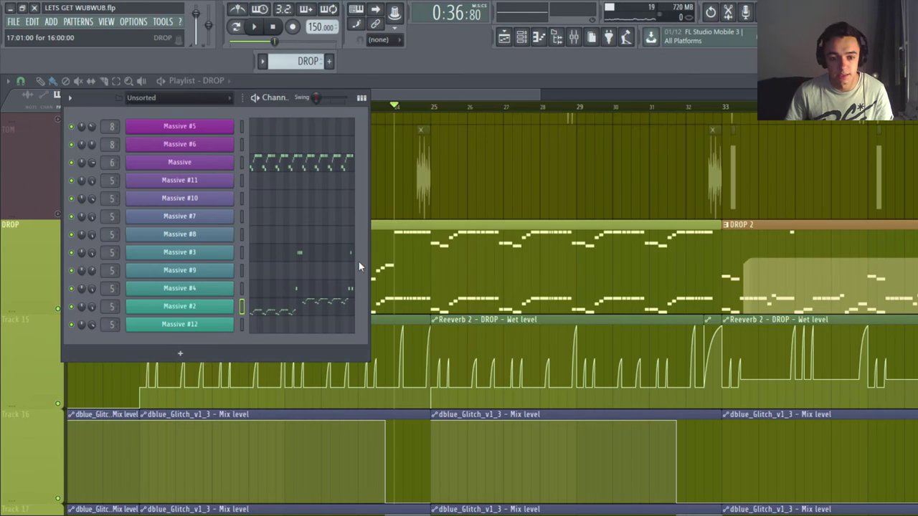
left_click(301, 255)
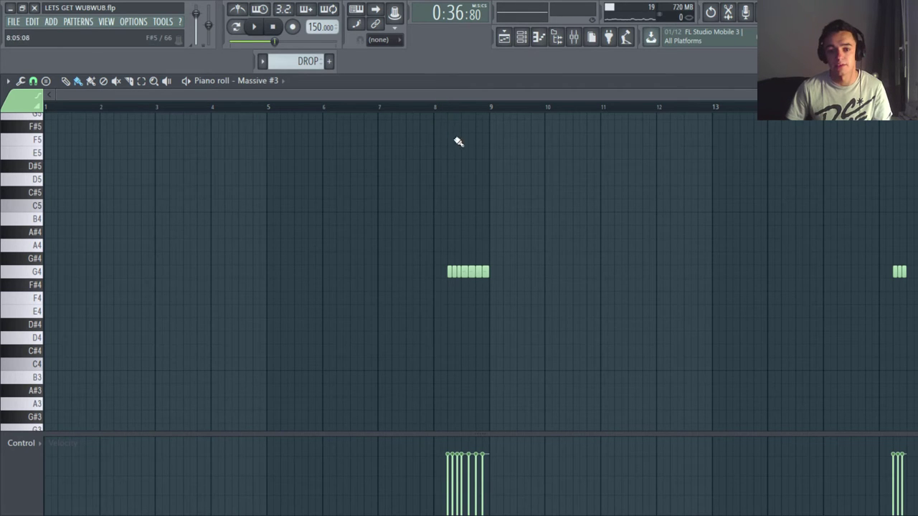
key("space")
key("space")
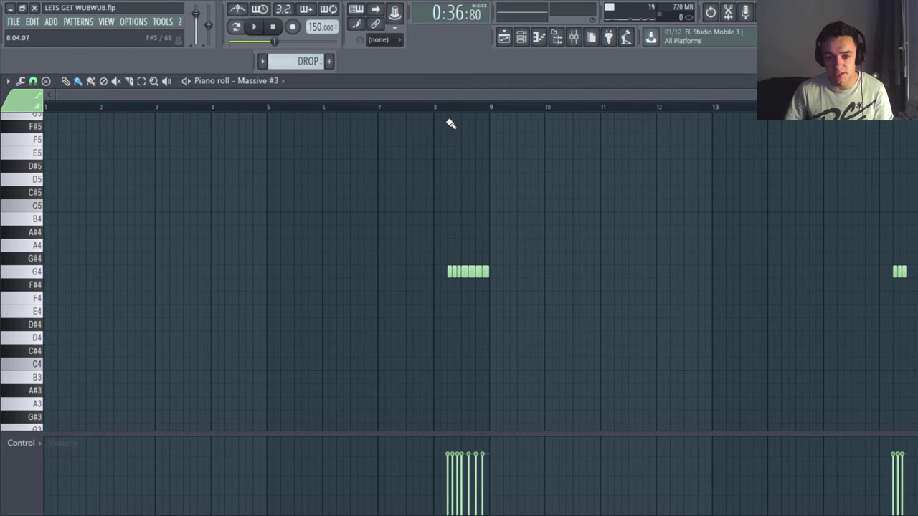
key("space")
key("space")
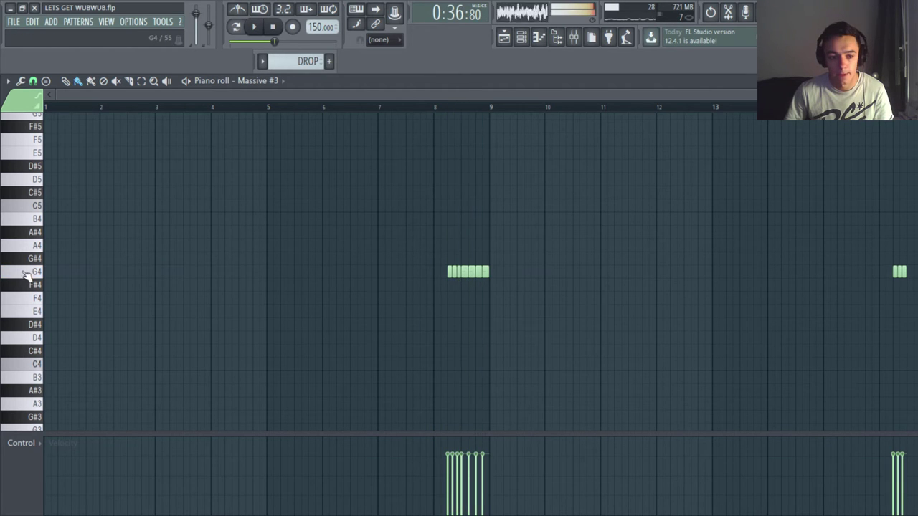
Step: Audition the G4, A4 and B4 piano keys with the Massive #3 sound and close the piano roll
left_click(25, 273)
left_click(27, 247)
left_click(28, 220)
left_click(29, 273)
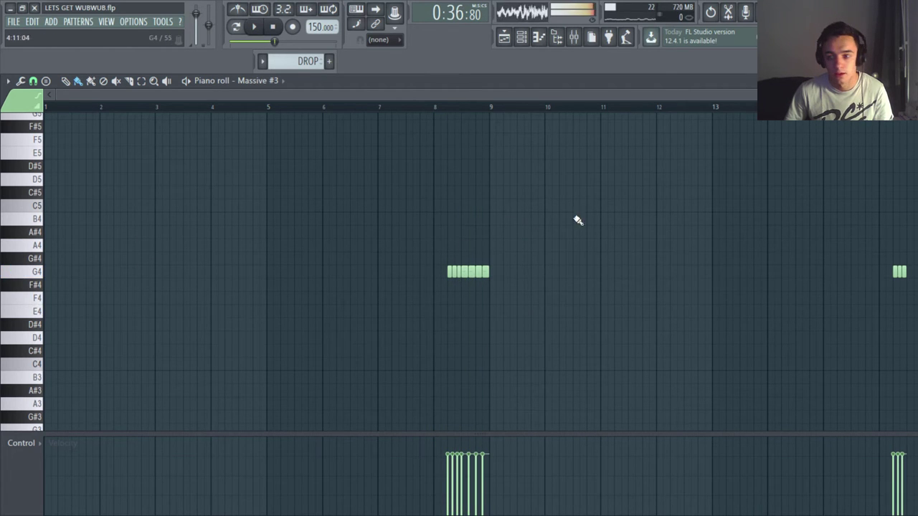
key("Escape")
Step: Place the playback position just before bar 24 and show the DROP pattern's channels
left_click_drag(479, 95, 456, 95)
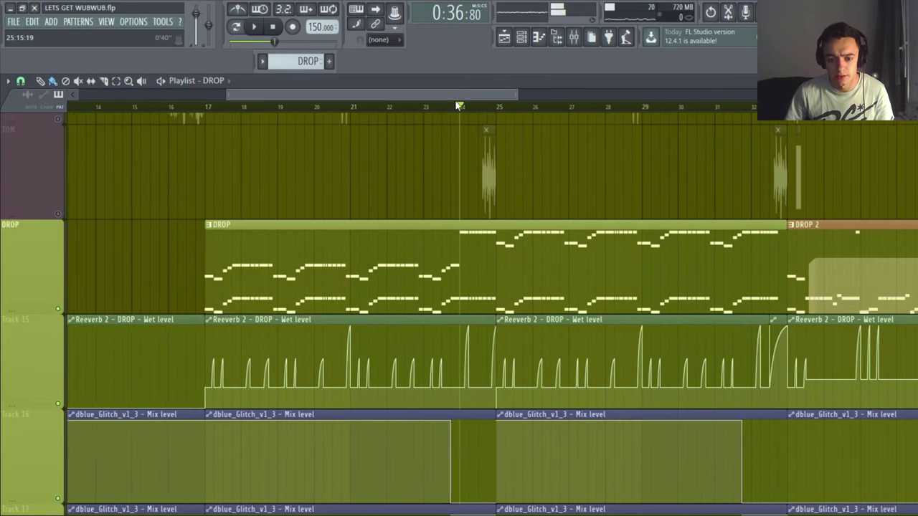
left_click(454, 106)
left_click(523, 38)
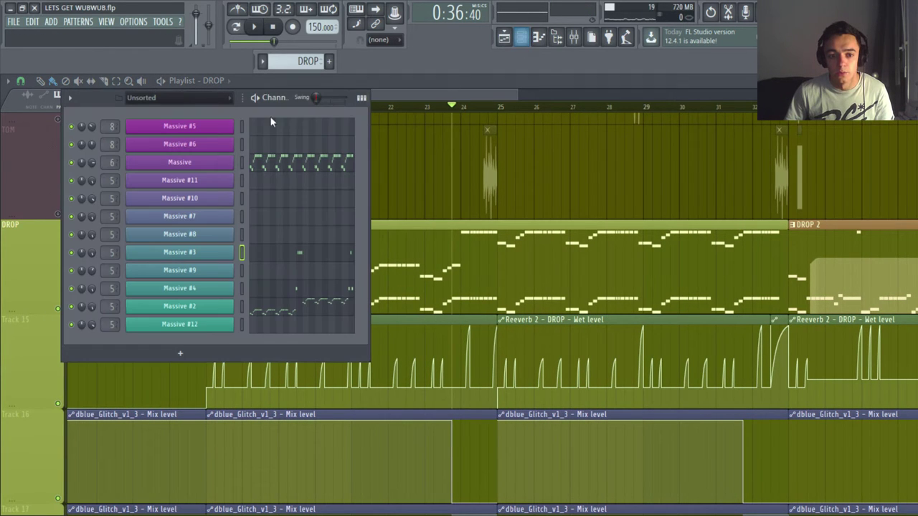
Step: Switch to pattern mode, solo the Massive channel and play its part of the DROP pattern, stopping after a few bars
left_click(235, 30)
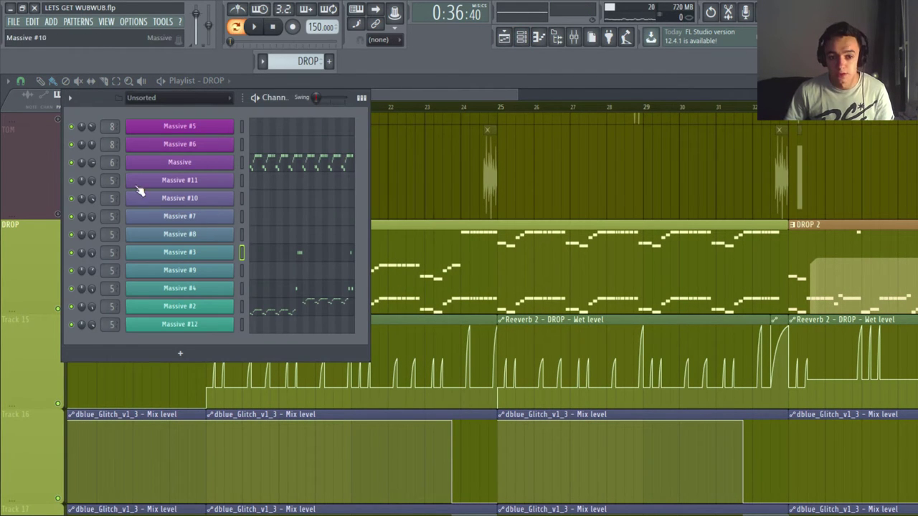
right_click(75, 167)
left_click(81, 179)
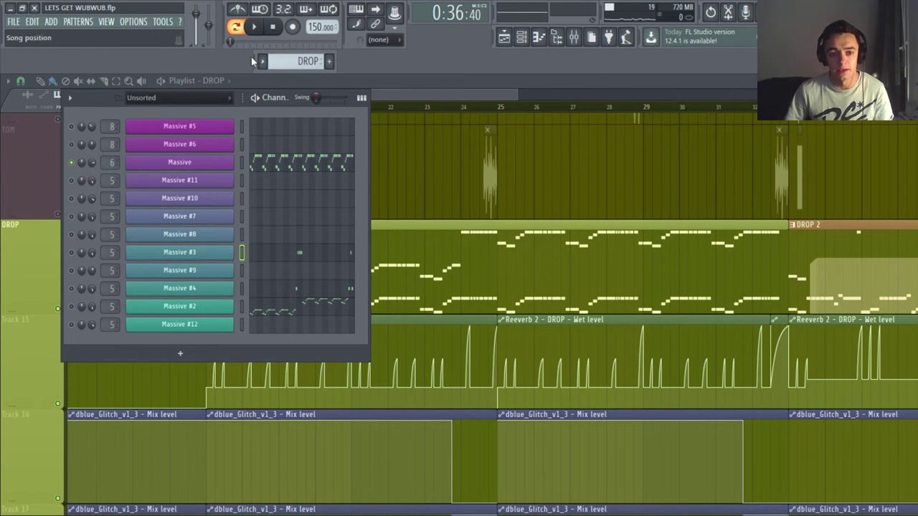
key("space")
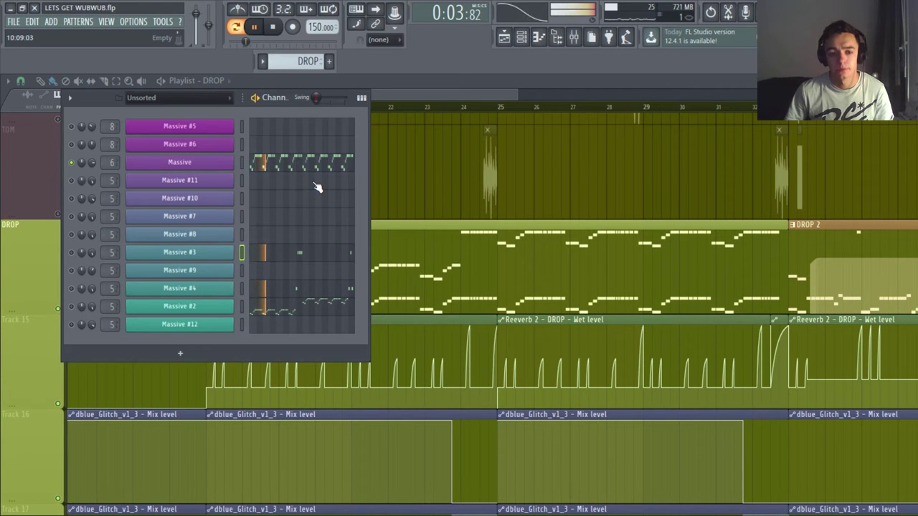
key("space")
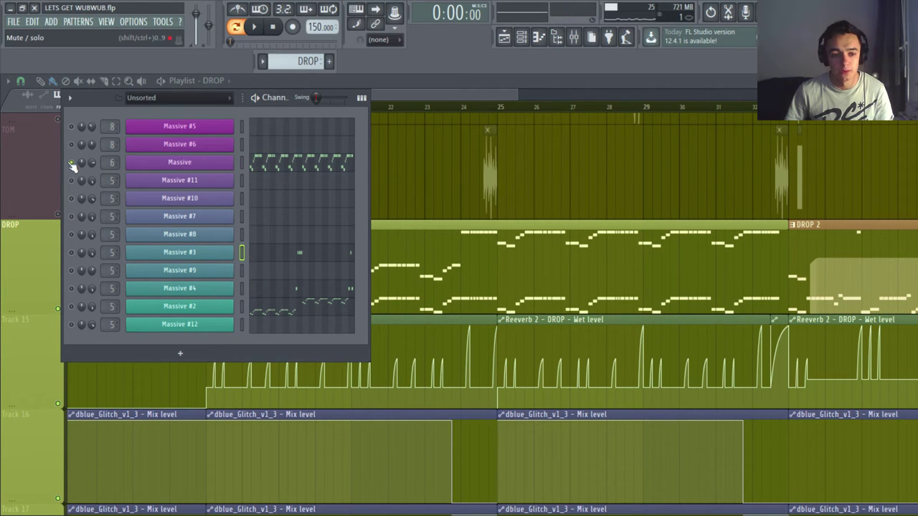
Step: Unsolo the Massive channel and play the DROP pattern with all its channels, stopping after the passage
right_click(72, 165)
left_click(81, 179)
key("space")
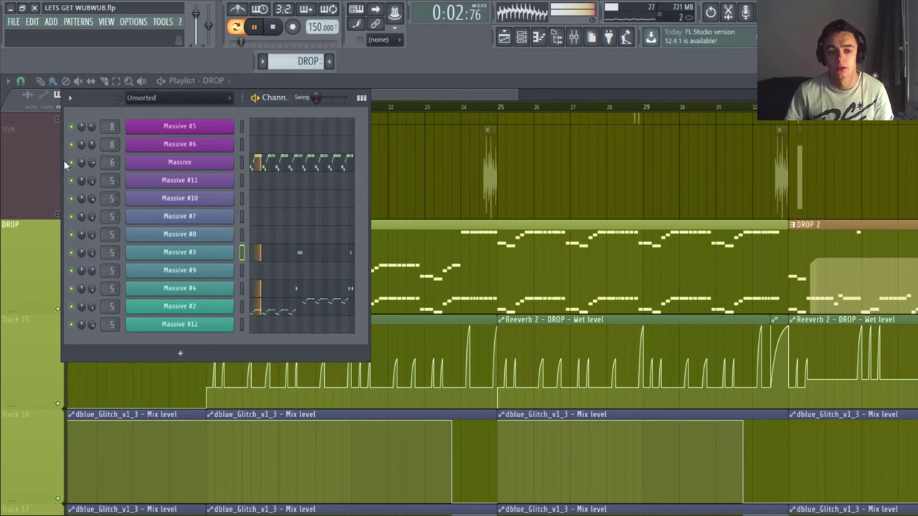
key("space")
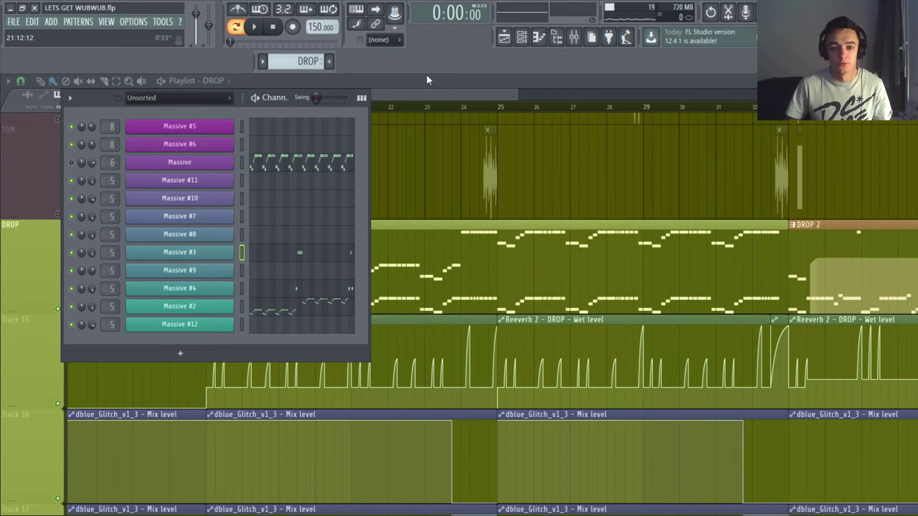
Step: Place the playback position at bar 17 and unsolo the DROP track group so all playlist tracks are active
left_click_drag(415, 96, 399, 106)
left_click_drag(265, 107, 254, 115)
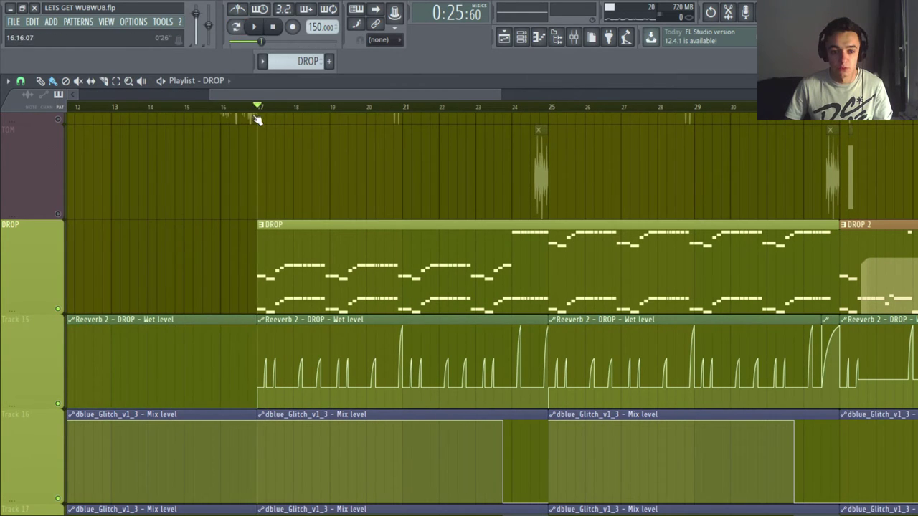
right_click(60, 215)
right_click(59, 215)
Step: Show the DROP channels and play the full arrangement from bar 17 with the Massive channel muted
left_click(521, 38)
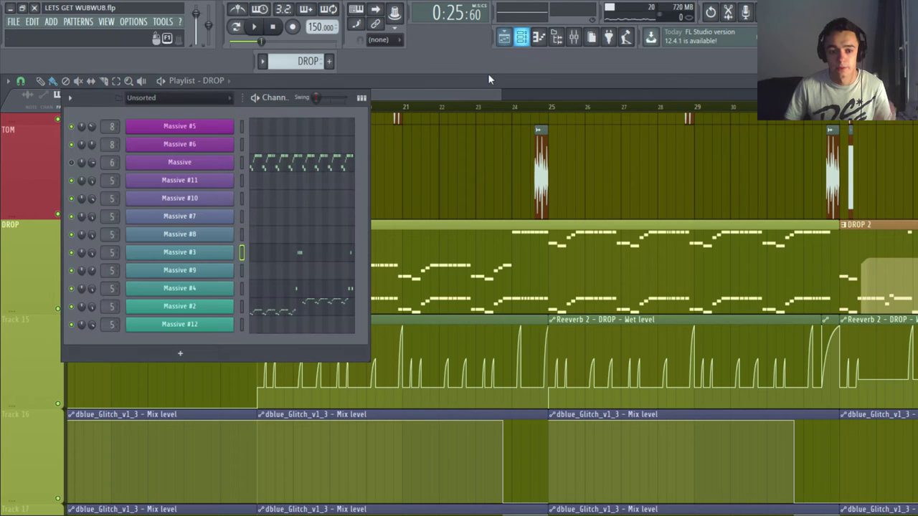
key("space")
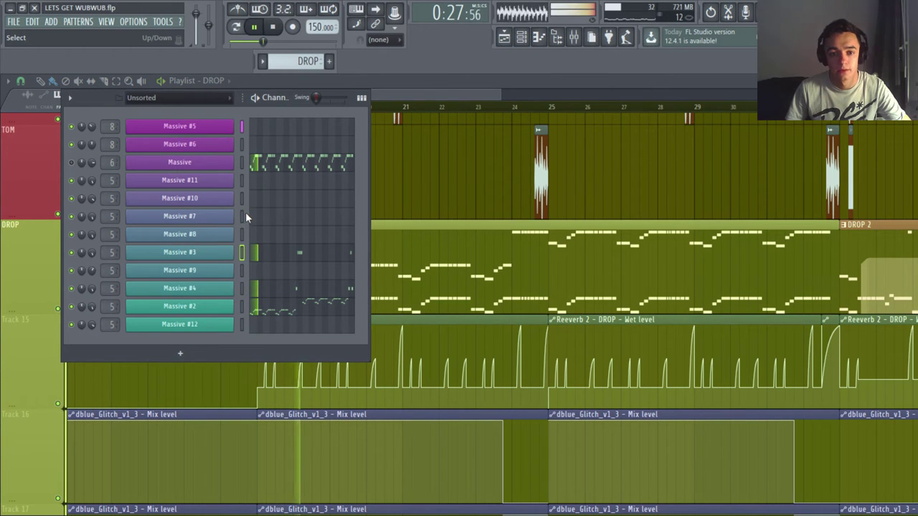
key("space")
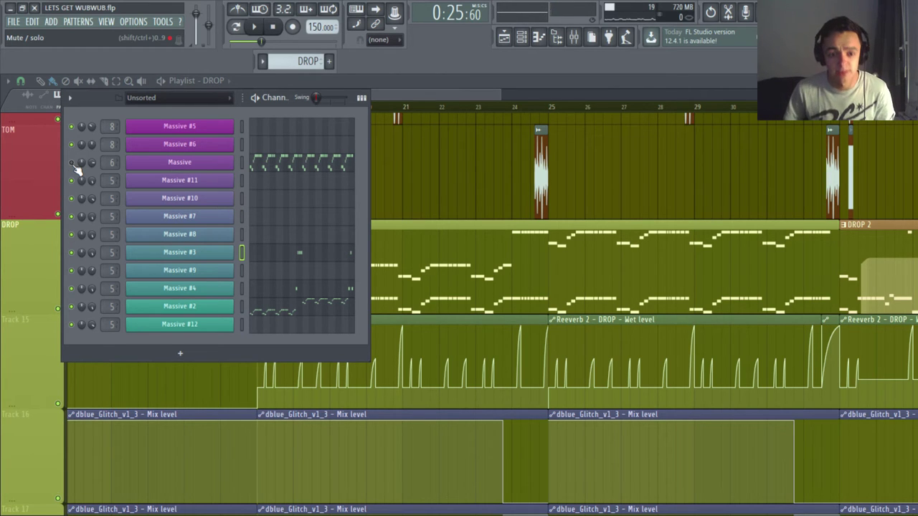
Step: Play the arrangement from bar 17 with the Massive channel active, review the tracks down to LEAD DROP and stop playback
key("space")
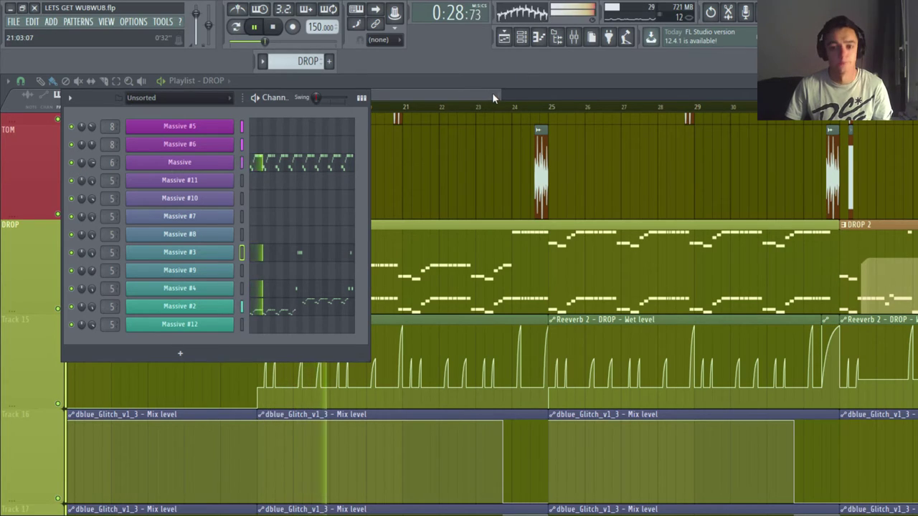
key("F6")
key("z")
right_click(493, 146)
left_click(407, 332)
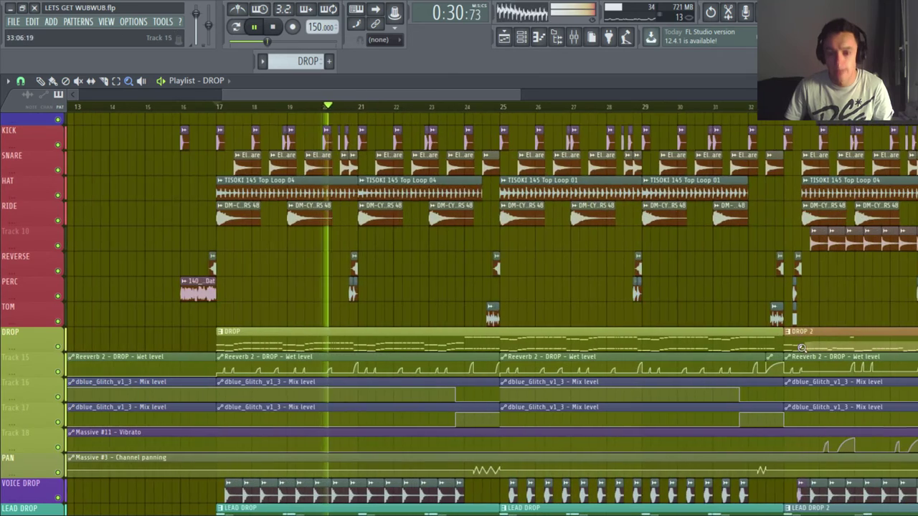
scroll(708, 319, "down", 3)
scroll(708, 320, "down", 3)
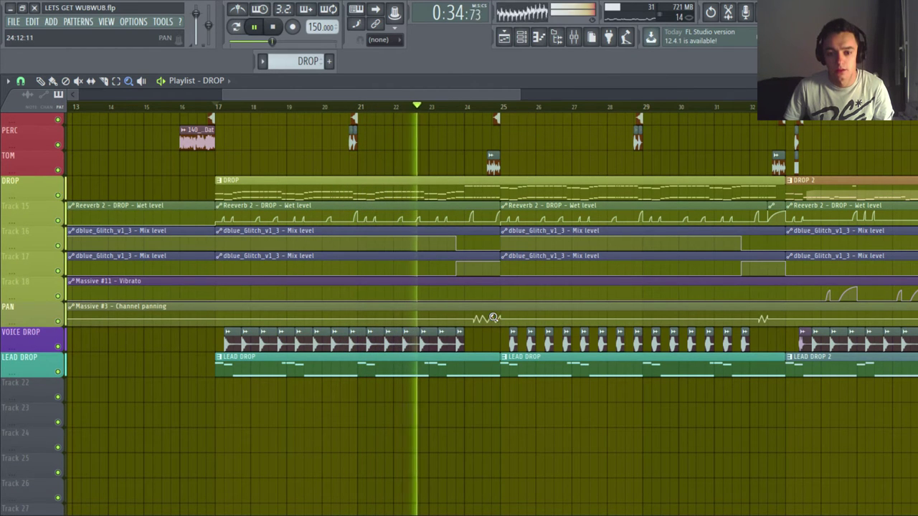
key("space")
scroll(355, 367, "down", 2)
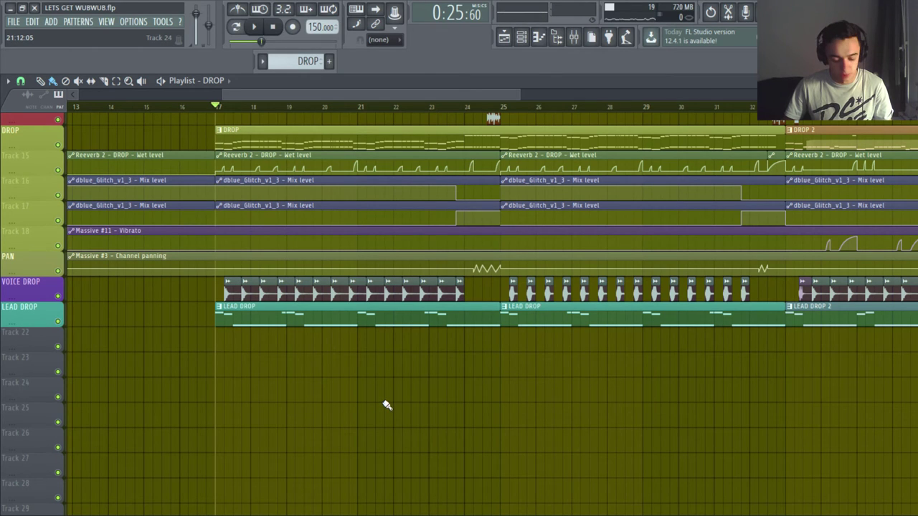
Step: Survey the whole arrangement, frame its second half with DROP 2 and place the playback position at bar 33
key("z")
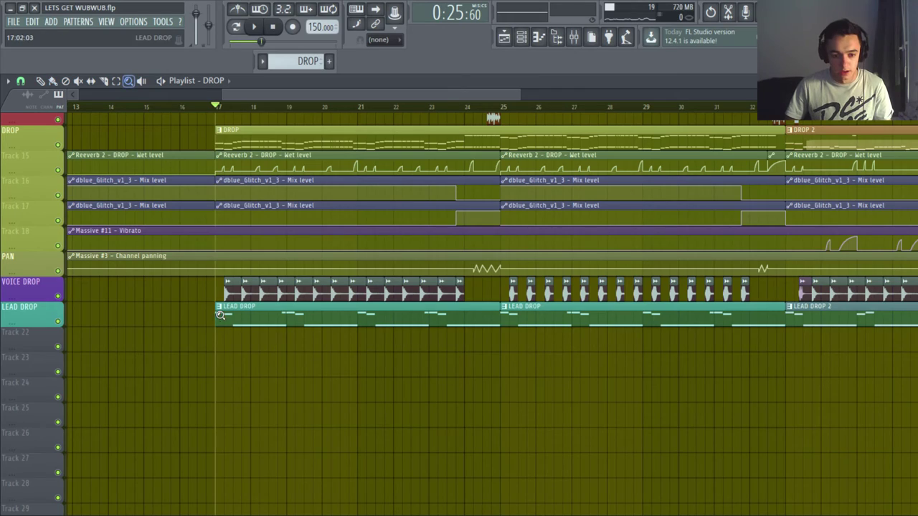
scroll(231, 312, "up", 3)
right_click(251, 290)
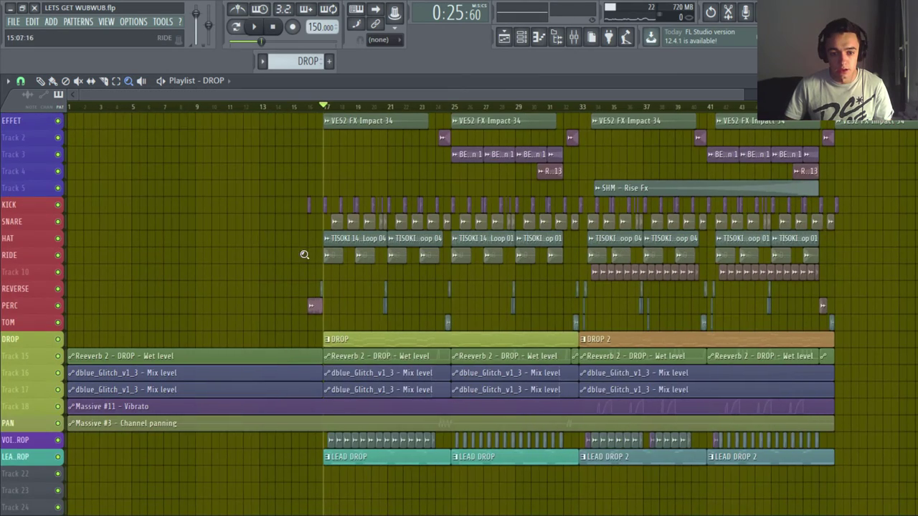
left_click_drag(286, 179, 544, 429)
scroll(312, 358, "up", 2)
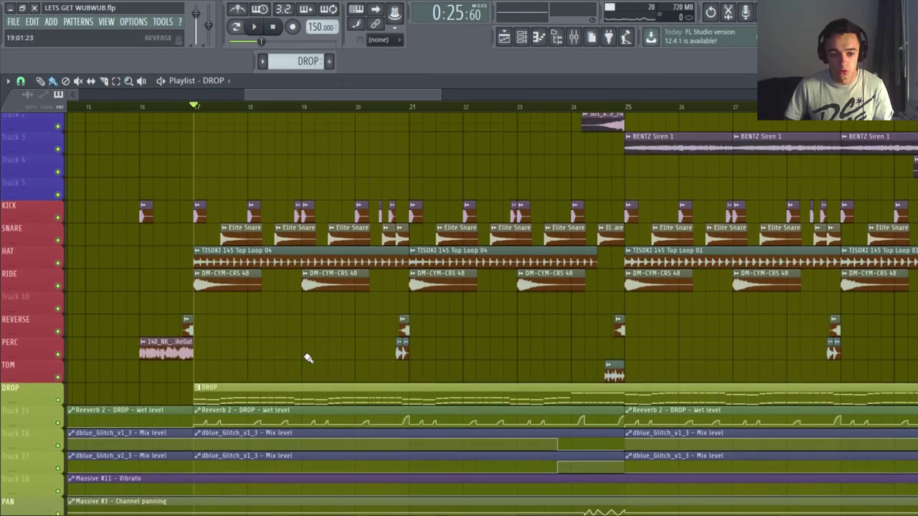
scroll(310, 355, "down", 4)
right_click(577, 246, "ctrl")
left_click_drag(430, 218, 905, 485)
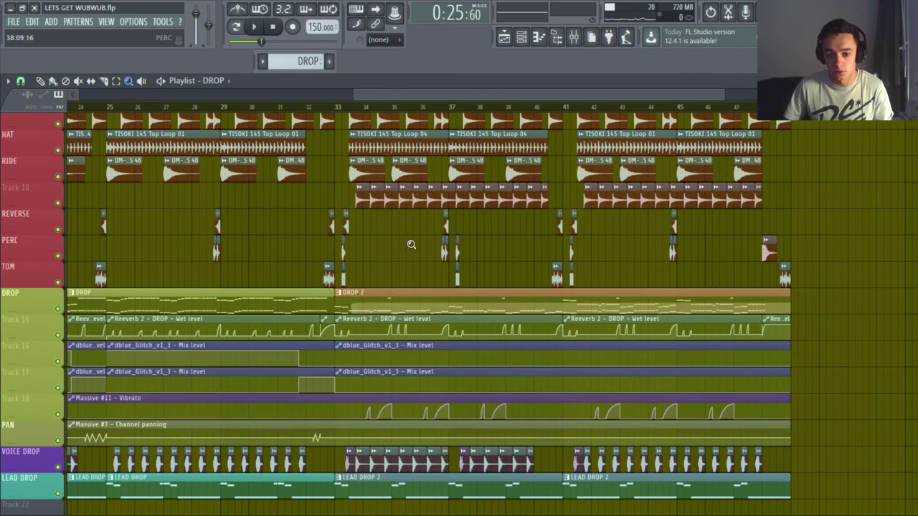
left_click(336, 109)
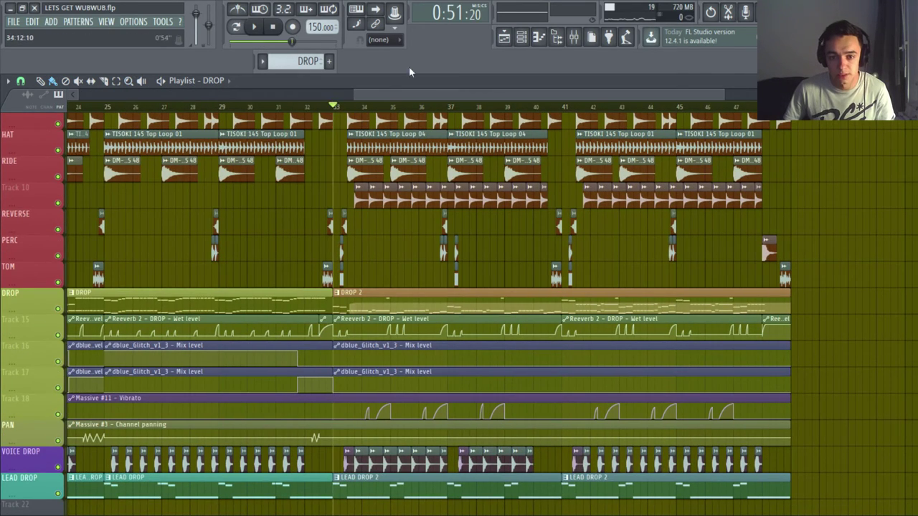
Step: Show the channels, select the DROP 2 pattern and play it in pattern mode
left_click(526, 43)
left_click(308, 61)
left_click(283, 103)
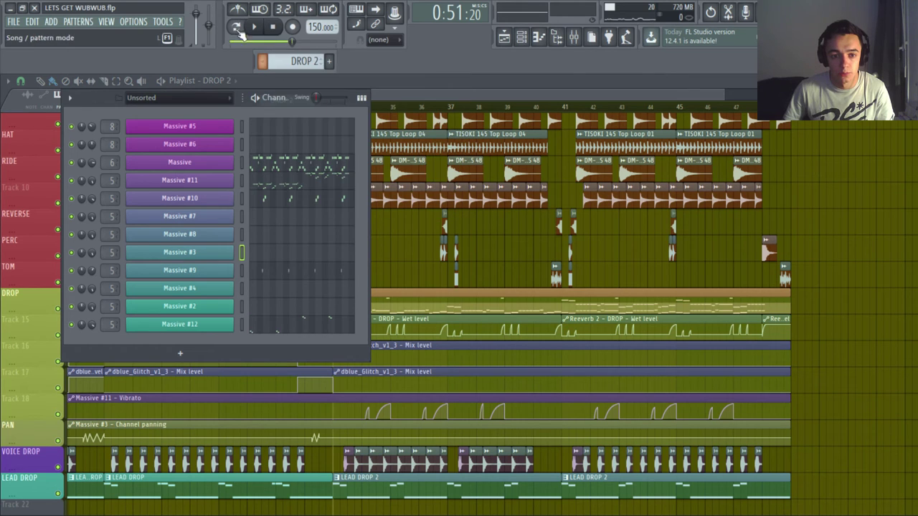
key("space")
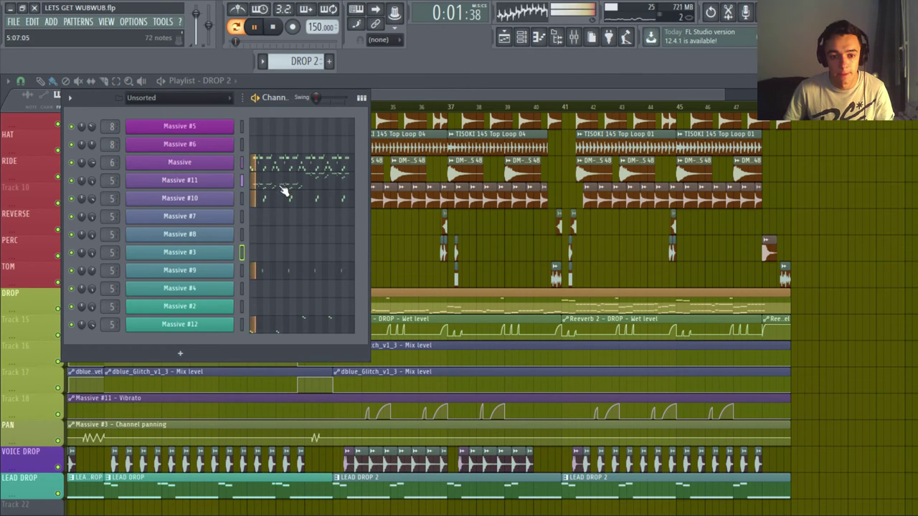
Step: Open the Massive #11 notes of DROP 2, audition the G2 and F3 piano keys and close the piano roll
left_click(292, 187)
right_click(292, 186, "ctrl")
left_click(30, 324)
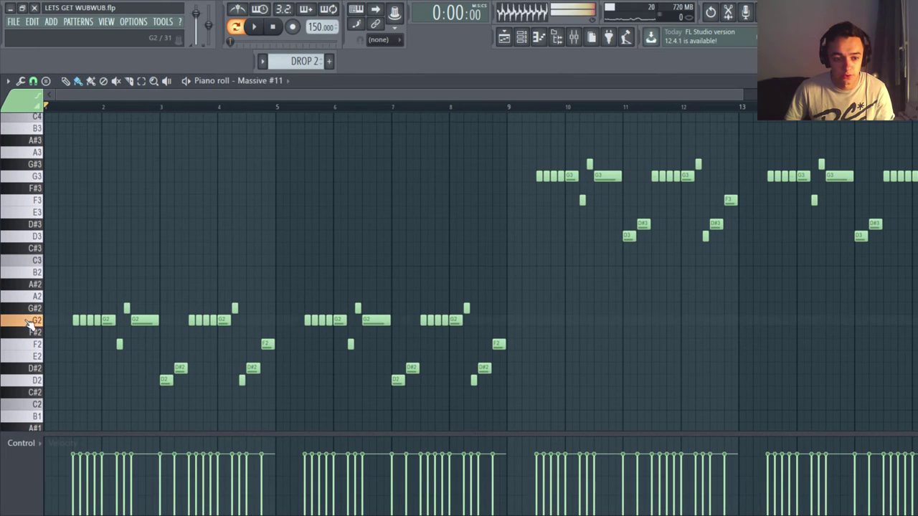
left_click(29, 200)
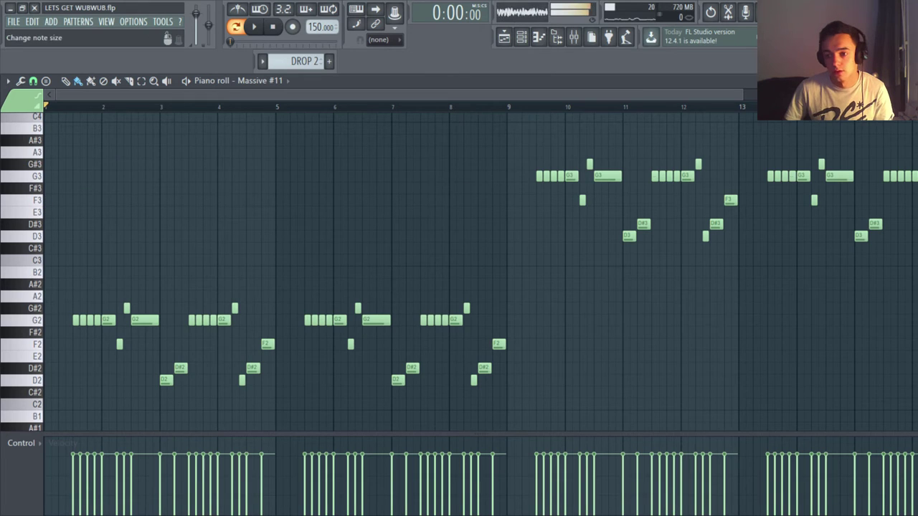
left_click(909, 81)
Step: Return to song mode and place the playback position at bar 33 in the playlist
left_click_drag(452, 91, 424, 96)
scroll(429, 158, "up", 6)
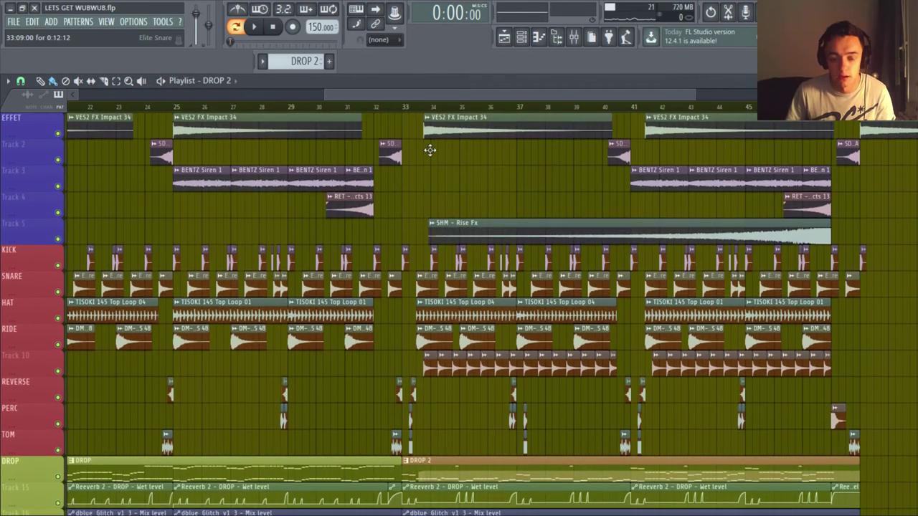
left_click(404, 108)
Step: Examine the DROP 2 section's reverb wet level, dblue_Glitch mix level, vibrato and panning automation, plus the voice and lead tracks
scroll(437, 215, "down", 12)
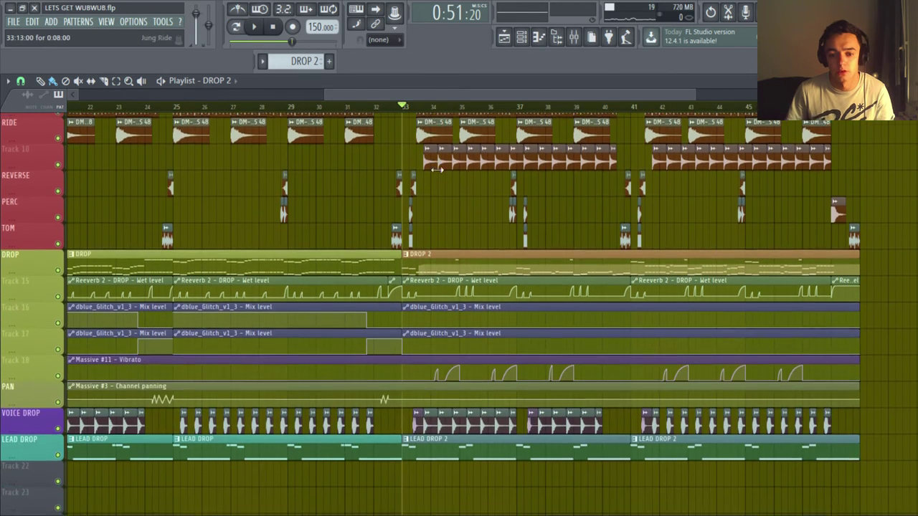
scroll(459, 238, "up", 5)
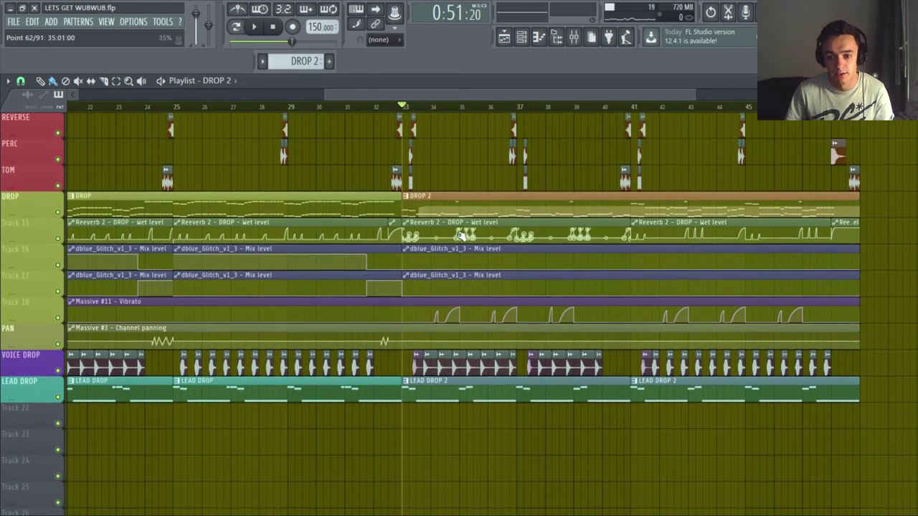
scroll(502, 200, "down", 3)
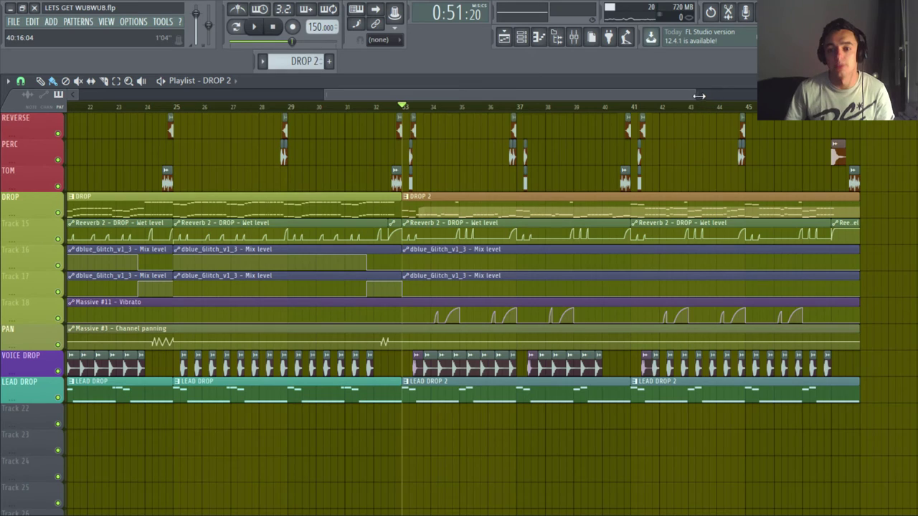
left_click_drag(696, 95, 713, 96)
left_click_drag(684, 96, 645, 97)
scroll(504, 231, "down", 5)
scroll(488, 224, "up", 6)
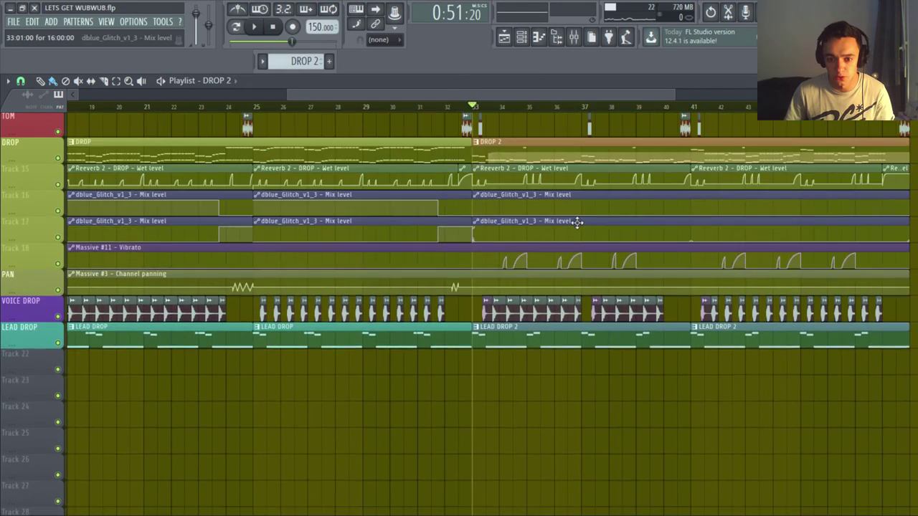
Step: Show the channels, play the DROP 2 pattern in pattern mode, solo the Massive channel, restore the other channels and stop playback
left_click(504, 37)
left_click(504, 37)
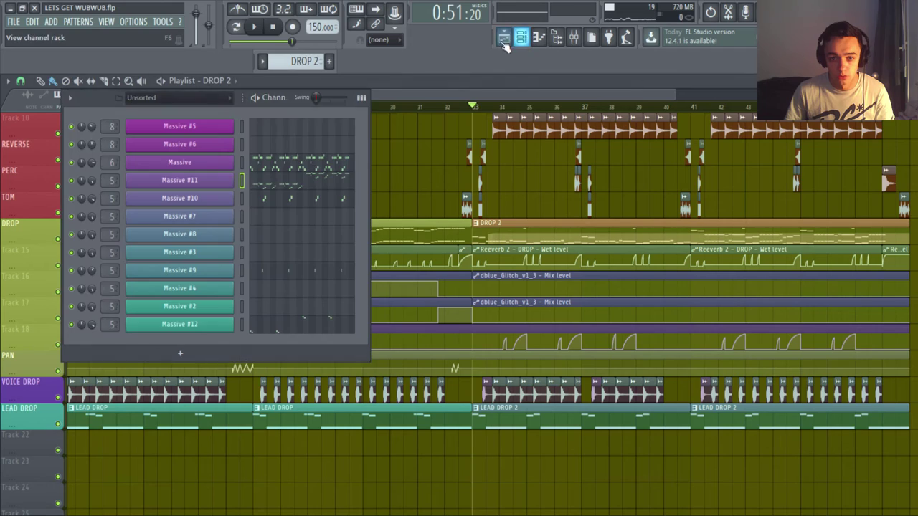
key("space")
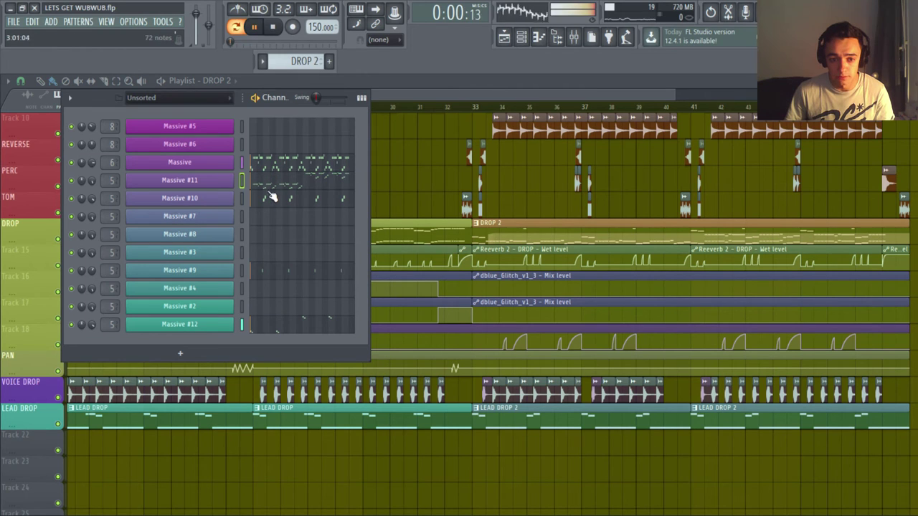
right_click(72, 163)
left_click(103, 195)
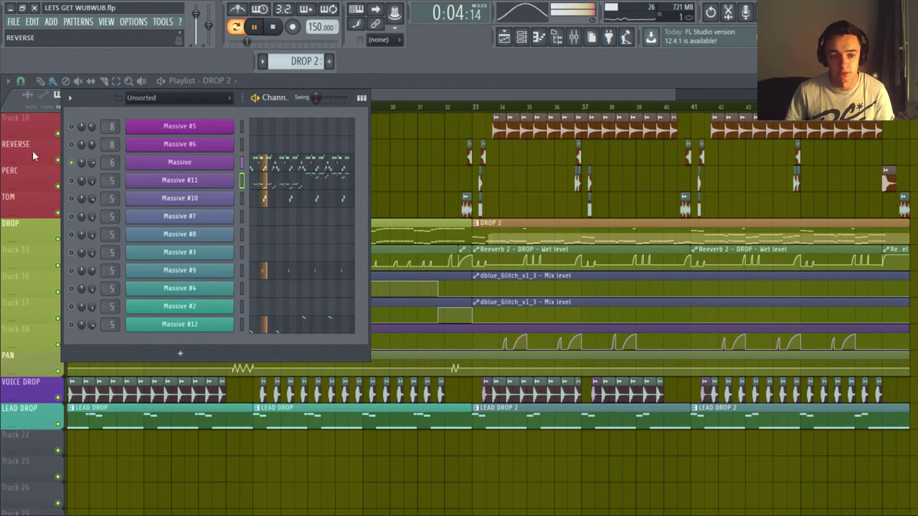
right_click(73, 163)
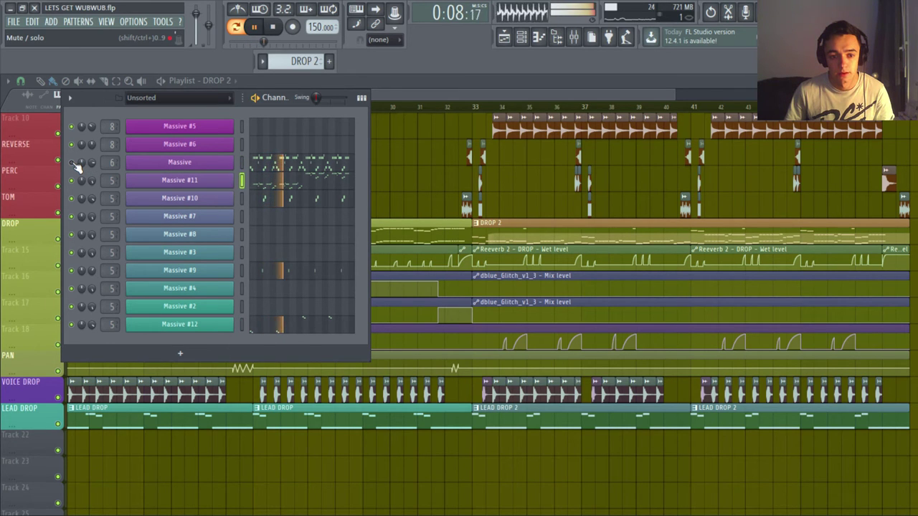
key("space")
Step: Examine the DROP 2 notes of the Massive channel in the piano roll and return to the channels
left_click(317, 163)
right_click(355, 174, "ctrl")
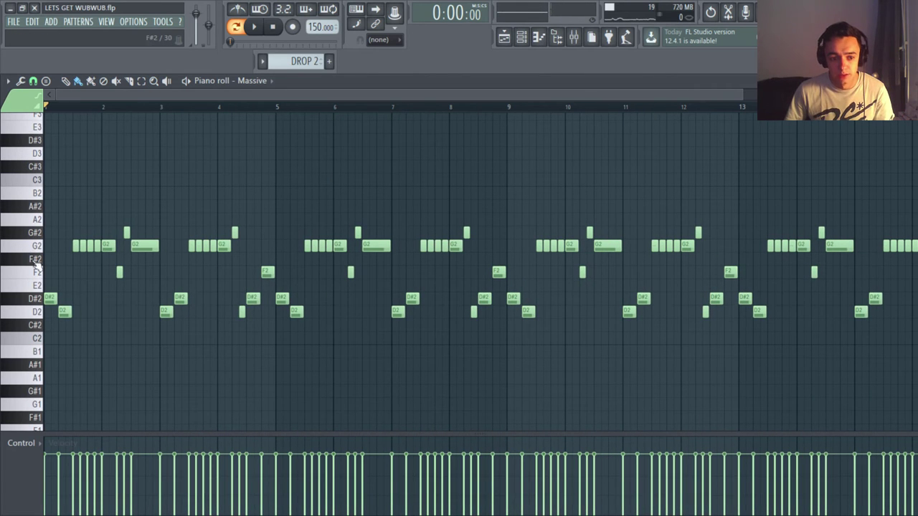
left_click(521, 38)
Step: Open the Massive #12 notes of DROP 2, audition the piano keys around D3 and return to the playlist
left_click(267, 331)
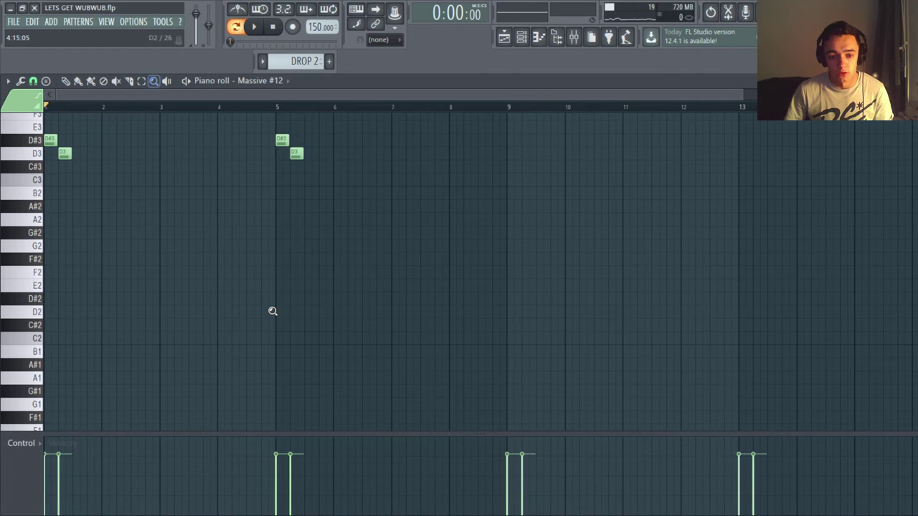
right_click(94, 317, "ctrl")
left_click(29, 362)
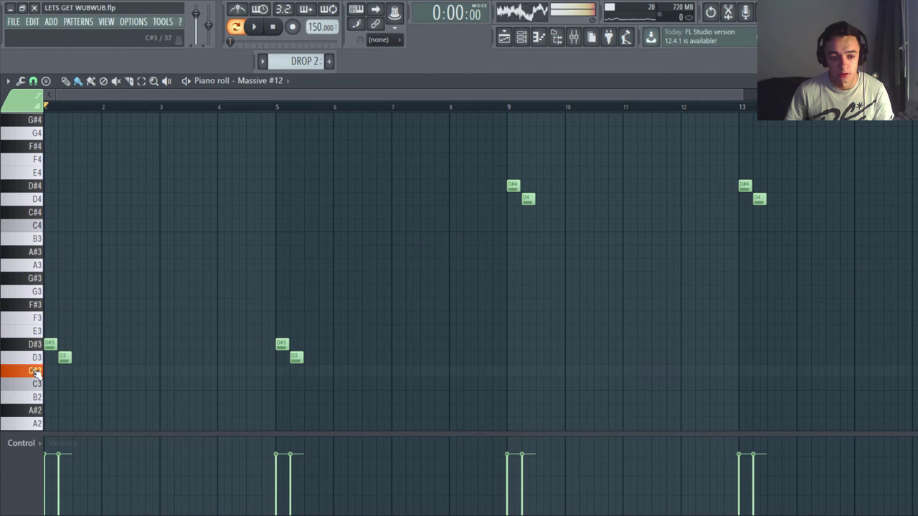
left_click(504, 38)
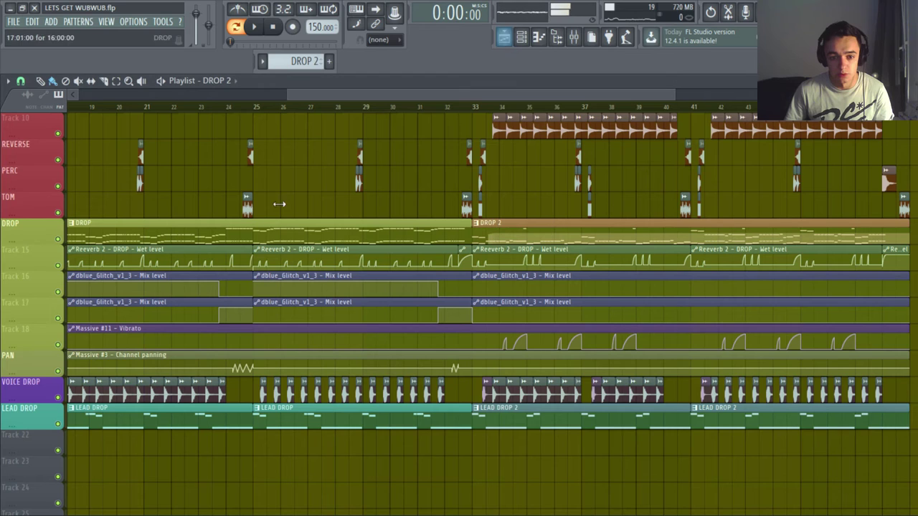
Step: Open the Massive #10 notes of DROP 2, audition the piano keys around D2 and D#2, and close the piano roll
left_click(521, 38)
left_click(286, 207)
right_click(133, 299, "ctrl")
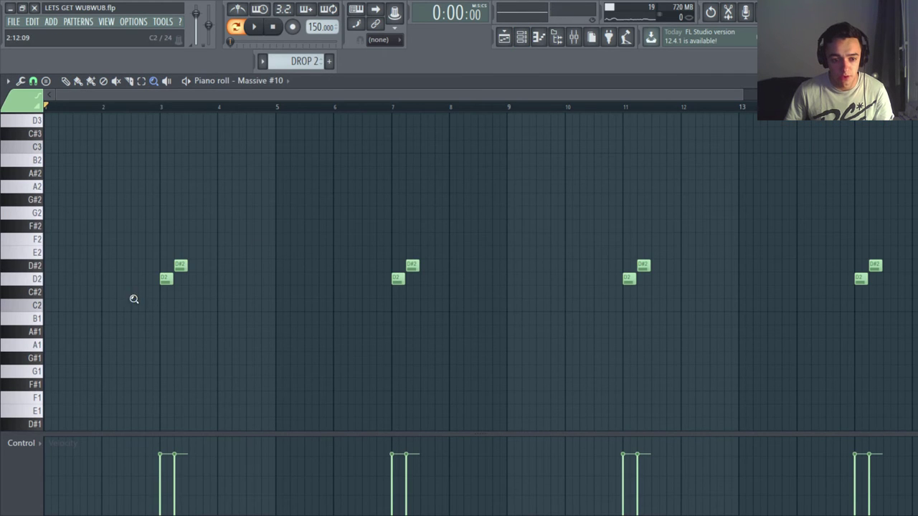
left_click(30, 257)
left_click(36, 279)
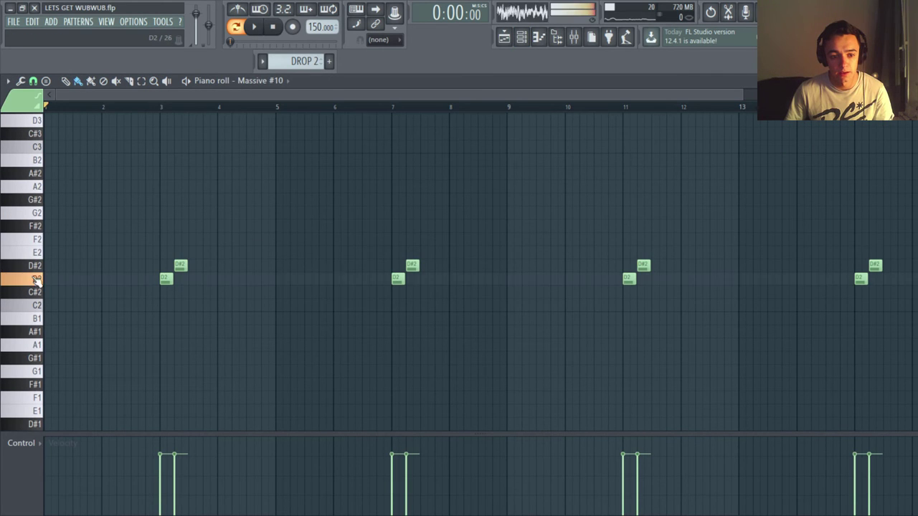
left_click(34, 255)
key("Escape")
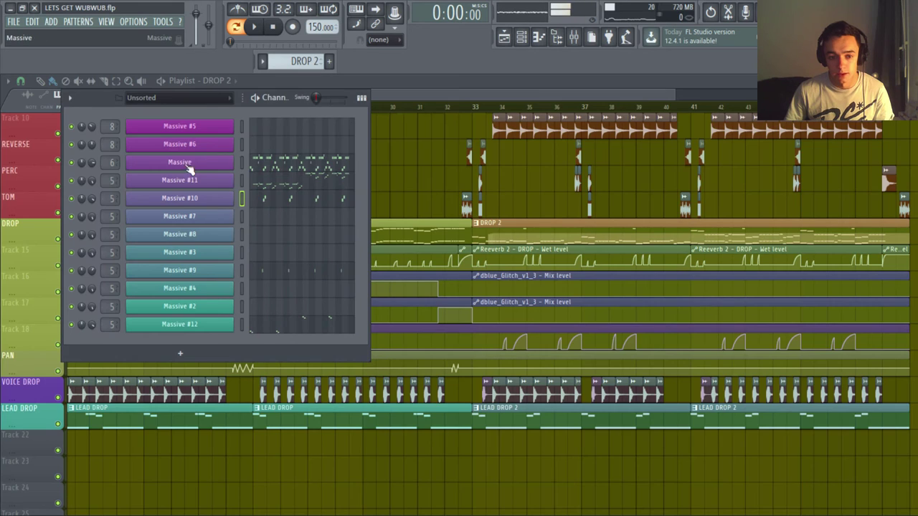
Step: Reopen the Massive channel's piano roll, compare its D#2, D2 and G2 notes with the layered channels and close it
left_click(282, 165)
right_click(293, 180, "ctrl")
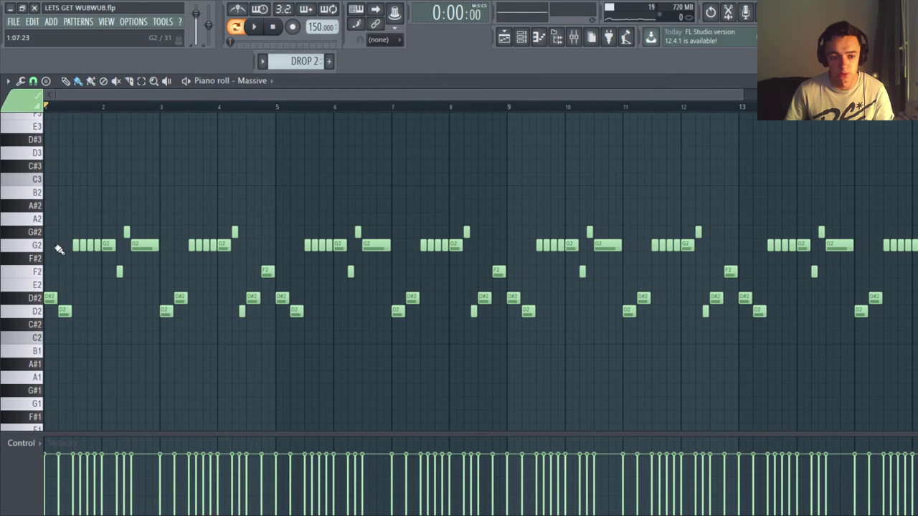
key("Escape")
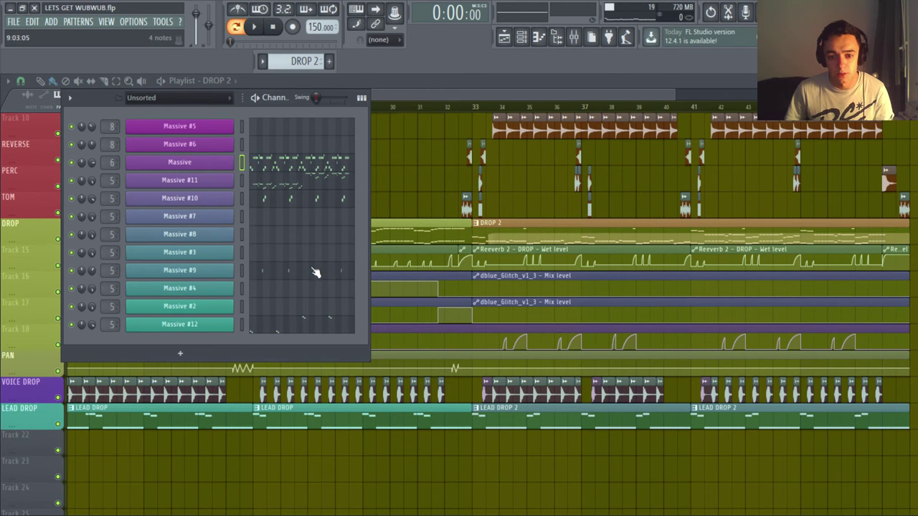
Step: Examine the playlist from bar 33 onward, from the hat and ride tracks to the voice and lead drop tracks
left_click_drag(575, 95, 598, 99)
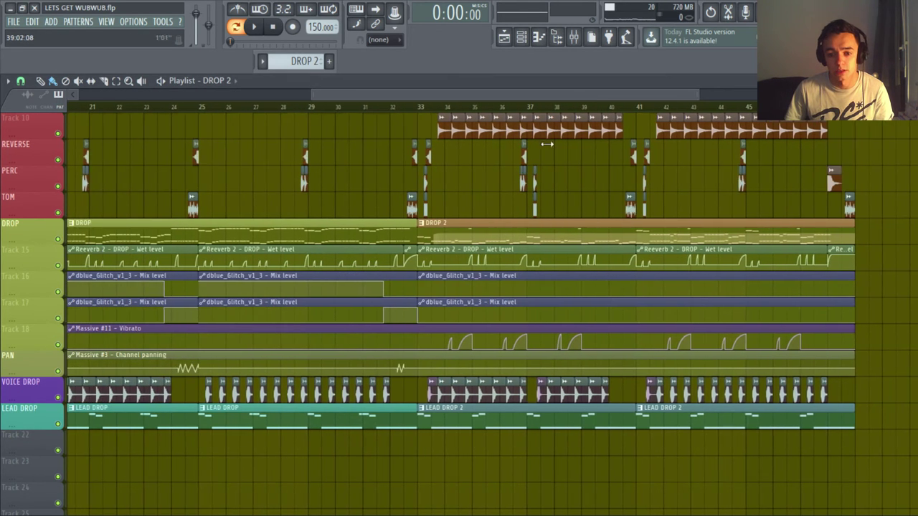
scroll(462, 222, "up", 3)
scroll(462, 222, "up", 3)
scroll(469, 211, "down", 10)
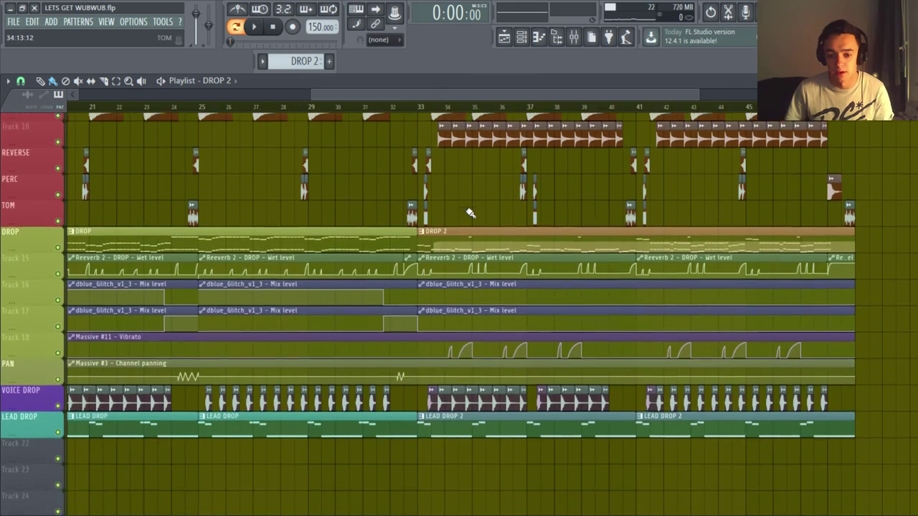
scroll(469, 211, "up", 5)
scroll(466, 208, "down", 3)
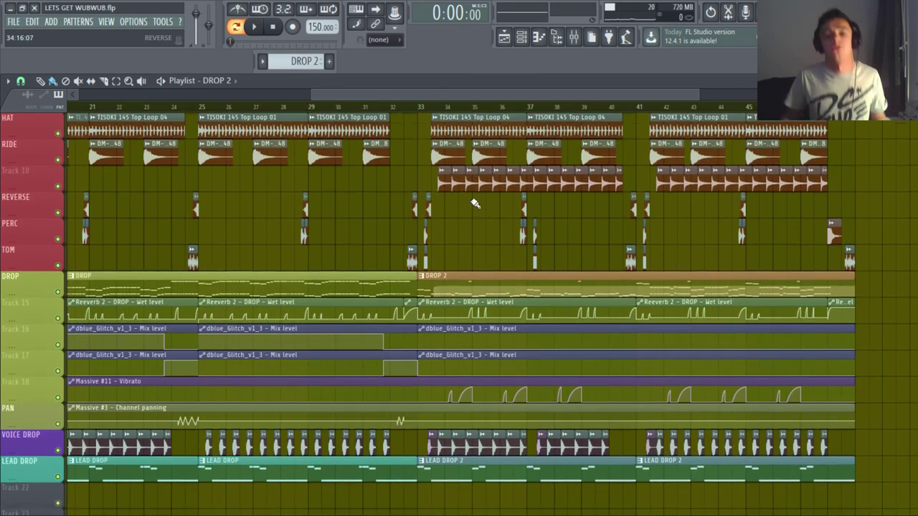
scroll(401, 197, "down", 3)
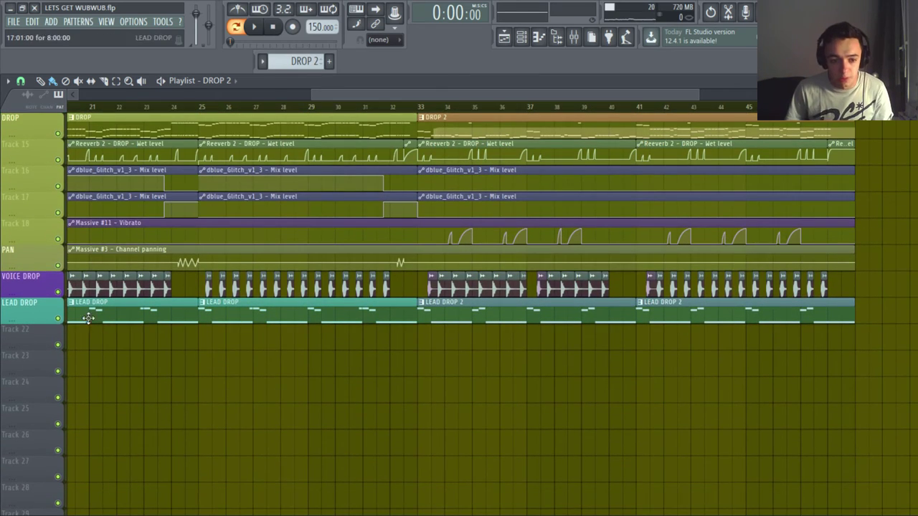
Step: Solo the VOICE DROP track, play its clips around bars 33, 37 and 42, and return the playback position to bar 33
right_click(58, 292)
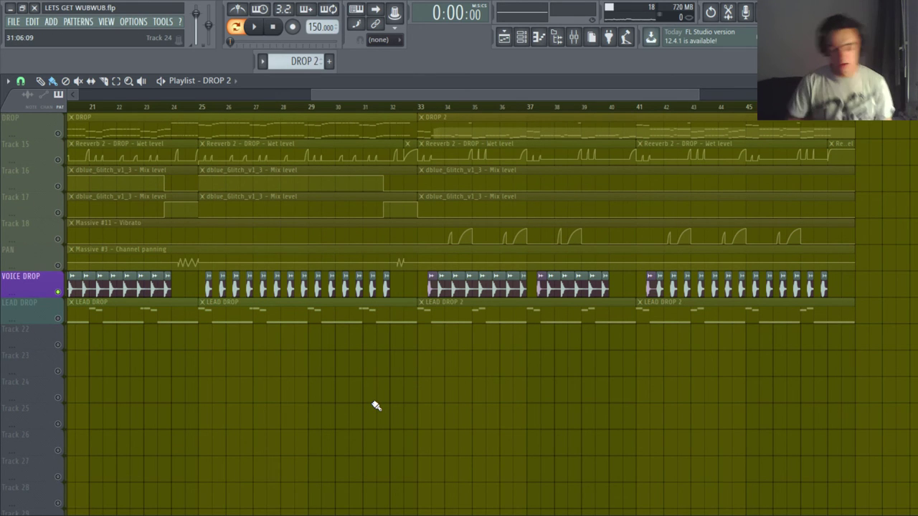
left_click(420, 107)
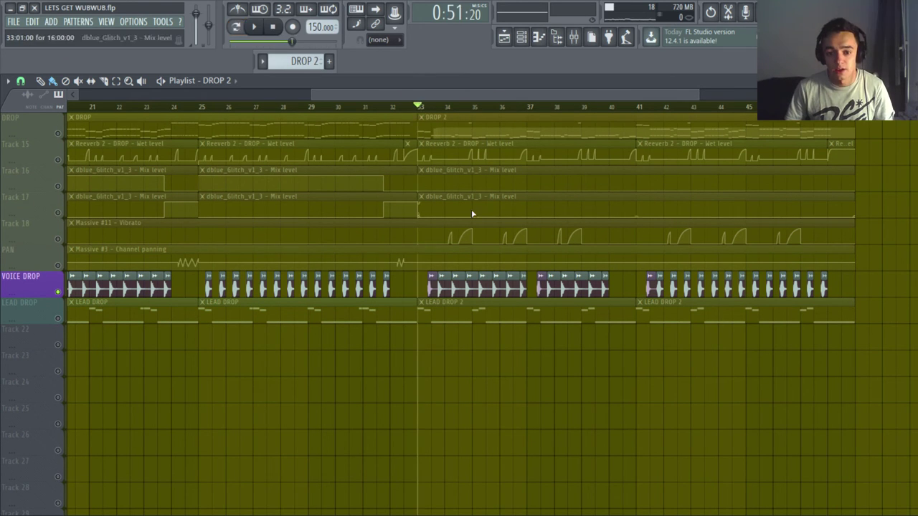
key("space")
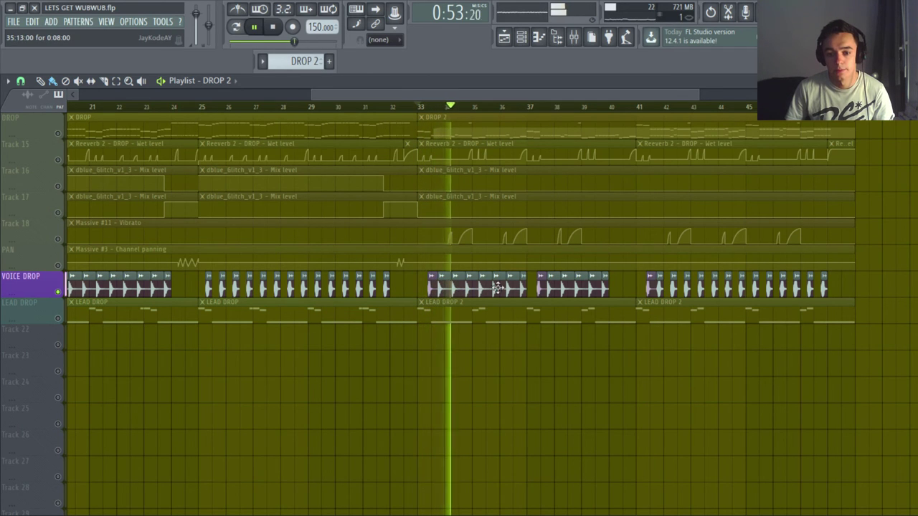
left_click(539, 111)
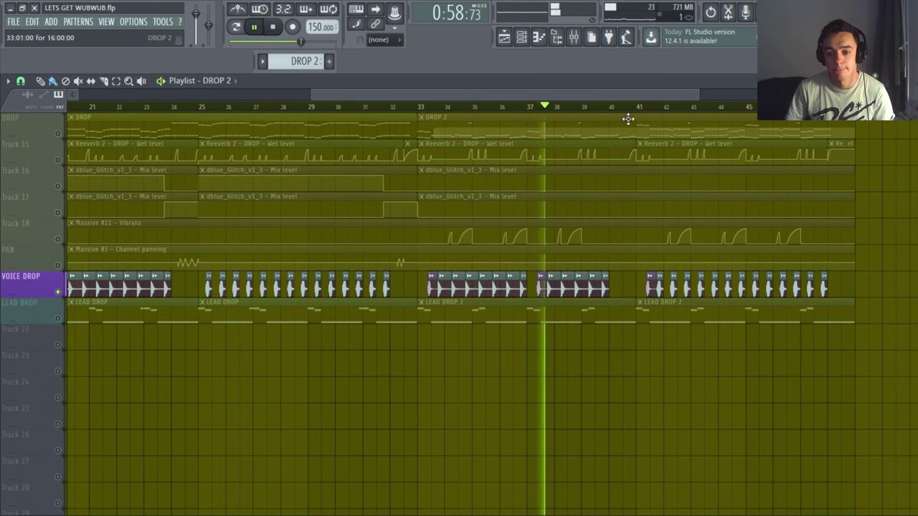
left_click(661, 112)
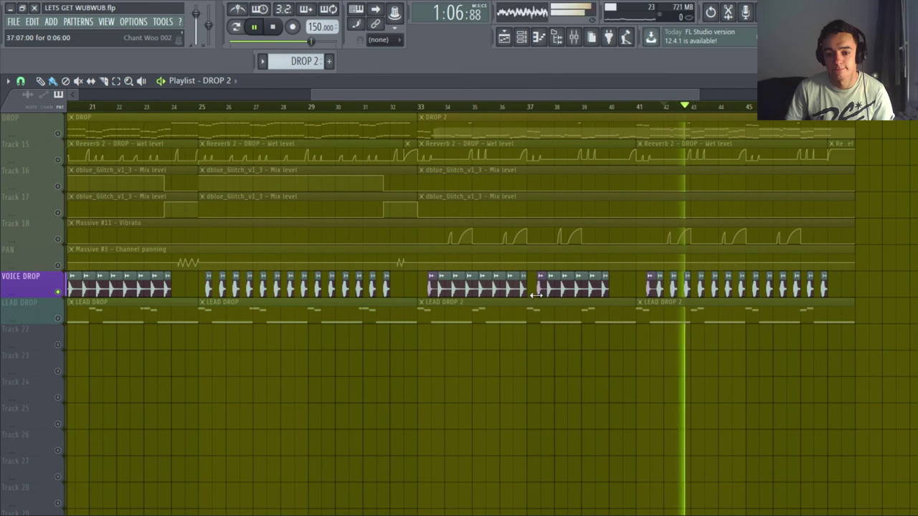
key("space")
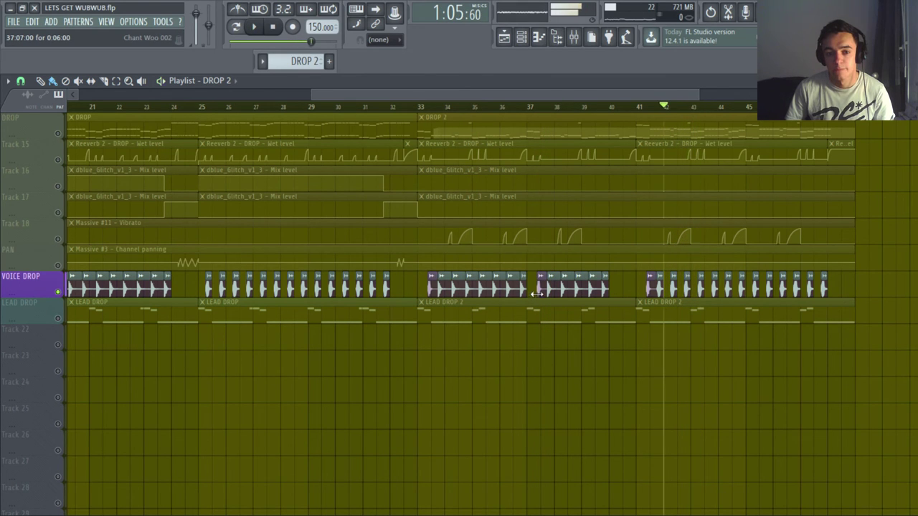
left_click(420, 111)
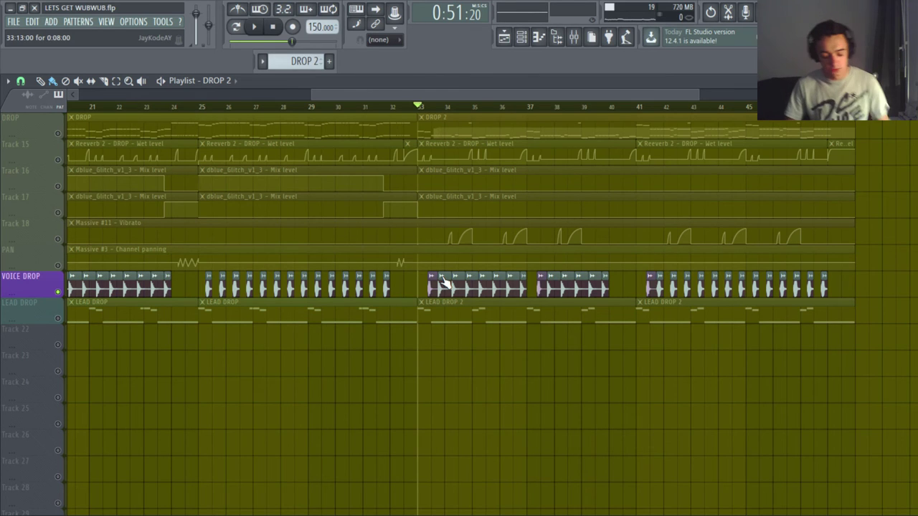
Step: Unmute the LEAD DROP track, mute VOICE DROP and play the lead from bar 33 with the channels shown
left_click(65, 317)
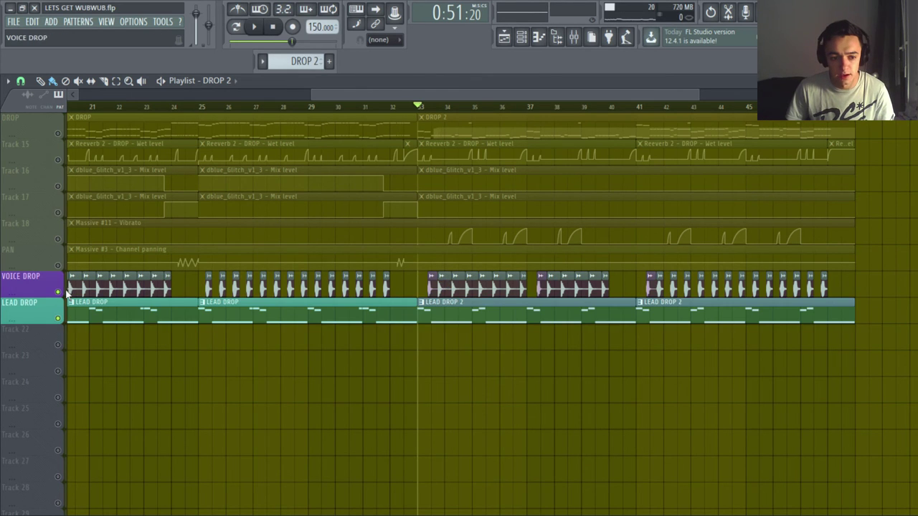
left_click(63, 292)
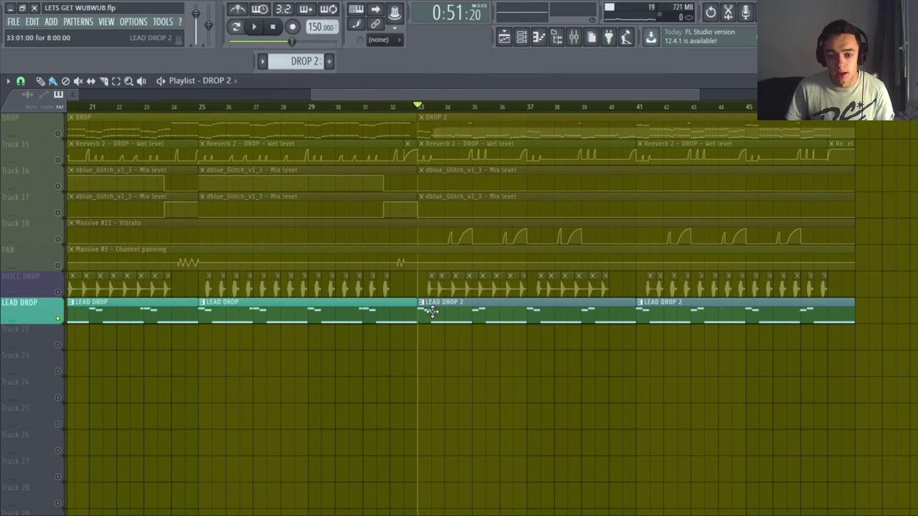
left_click(523, 44)
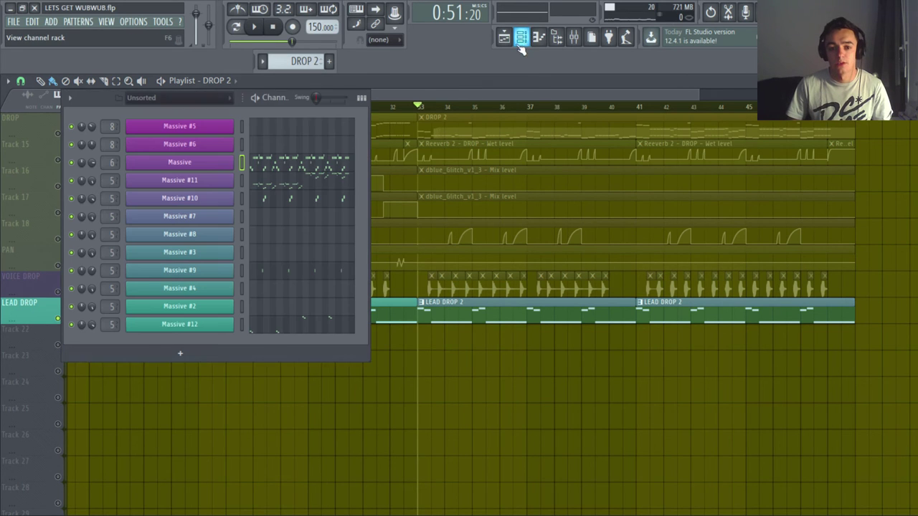
key("space")
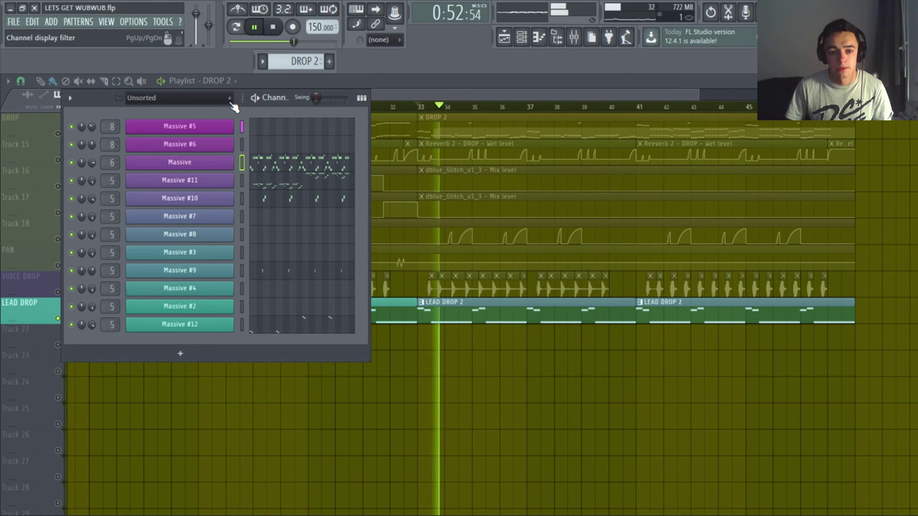
Step: Select the LEAD DROP pattern, switch to the LEAD DROP 2 pattern and stop playback
left_click(262, 61)
left_click(277, 89)
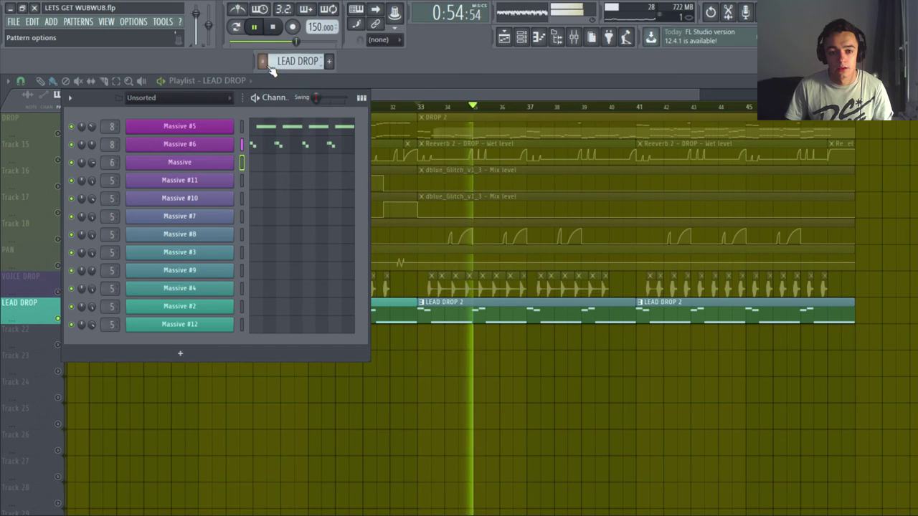
left_click(262, 60)
left_click(276, 111)
key("space")
Step: Open the Massive #6 notes of LEAD DROP 2, audition the piano keys around D6 and D#6, and close the piano roll
left_click(253, 147)
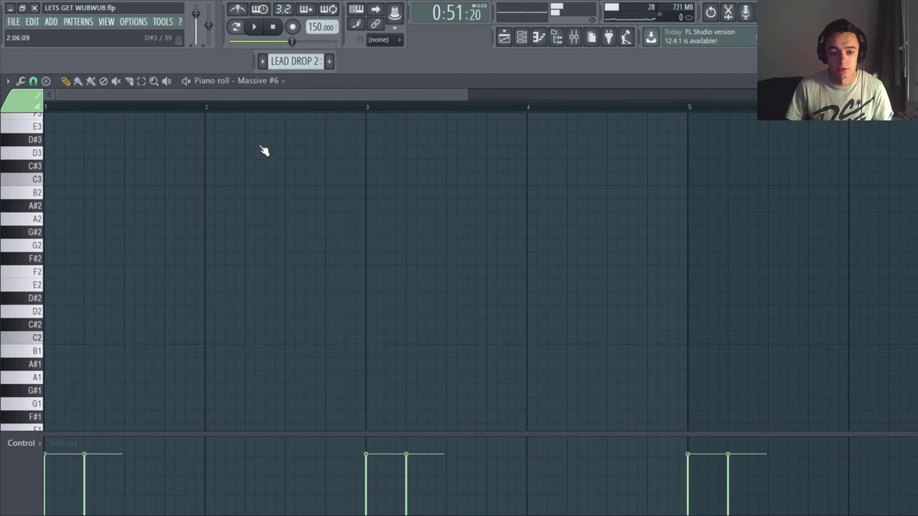
left_click(30, 210)
scroll(33, 213, "up", 15)
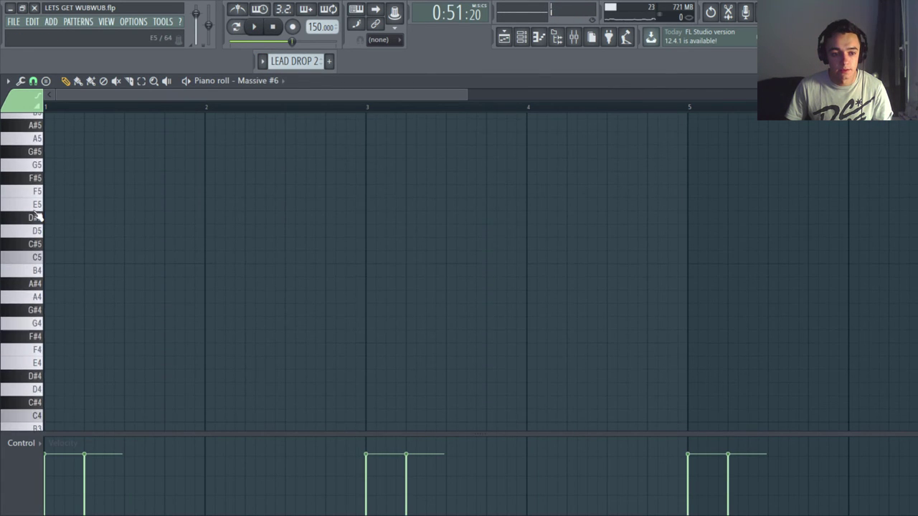
scroll(96, 233, "down", 2)
left_click(30, 257)
left_click(32, 277)
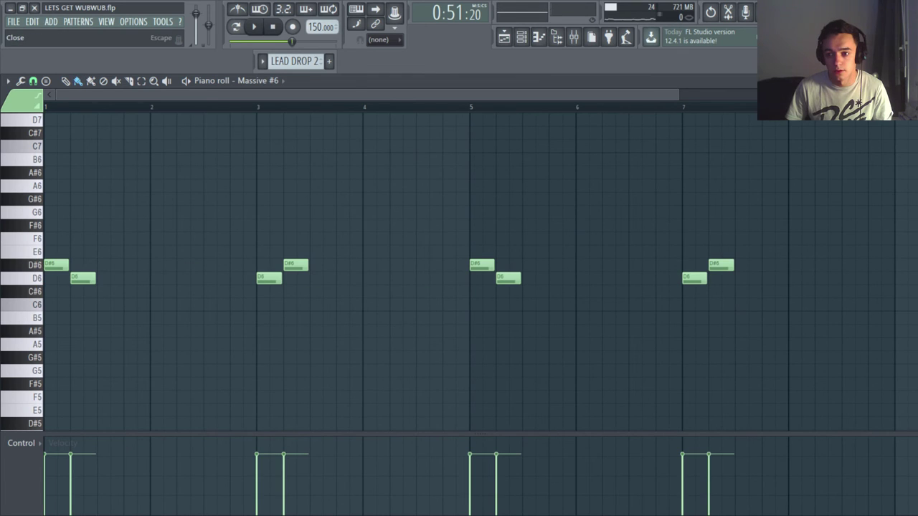
left_click(910, 81)
Step: Open the Massive #5 notes of LEAD DROP 2, audition the G5 piano key and close the piano roll
left_click(353, 126)
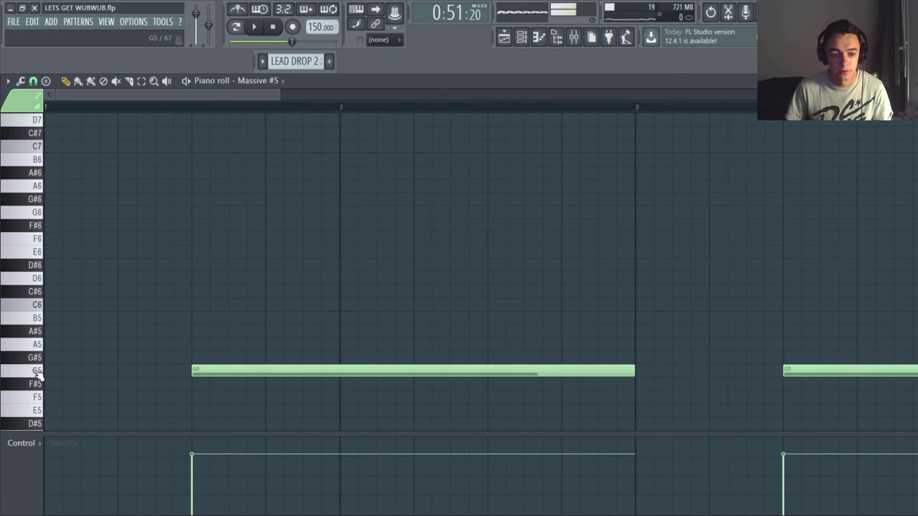
left_click(37, 371)
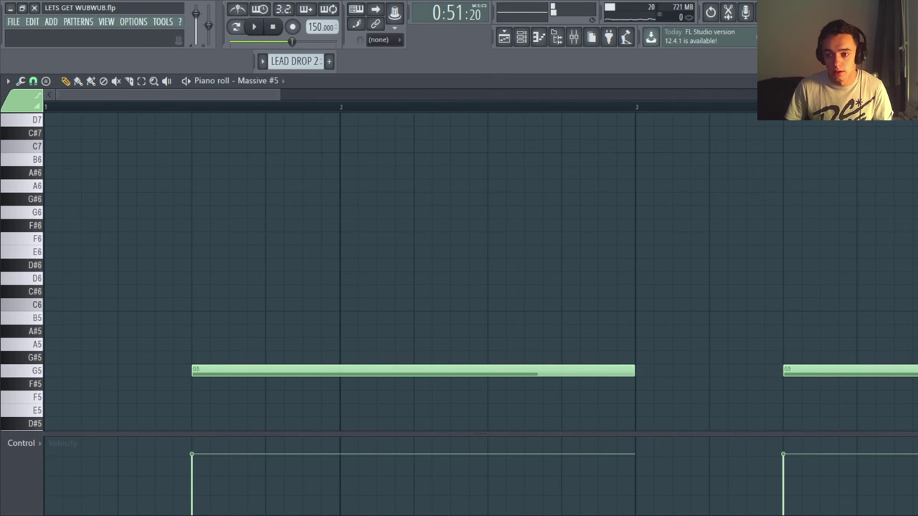
left_click(909, 81)
Step: Show the full arrangement in the playlist, from the effect tracks down to the LEAD DROP track
left_click(692, 96)
right_click(545, 251, "ctrl")
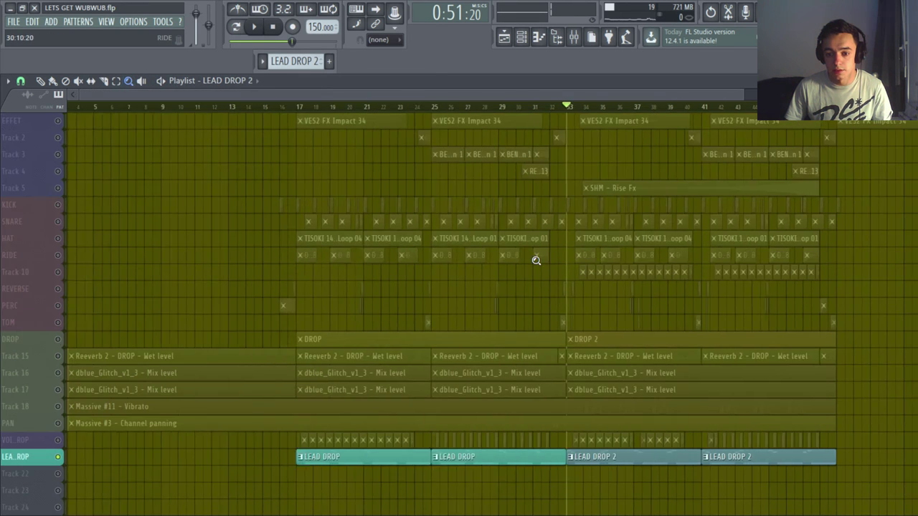
Step: Move the playhead to bar 17 and unmute the five effect tracks, from EFFET down to Track 5
left_click_drag(514, 221, 754, 148)
left_click_drag(693, 97, 622, 97)
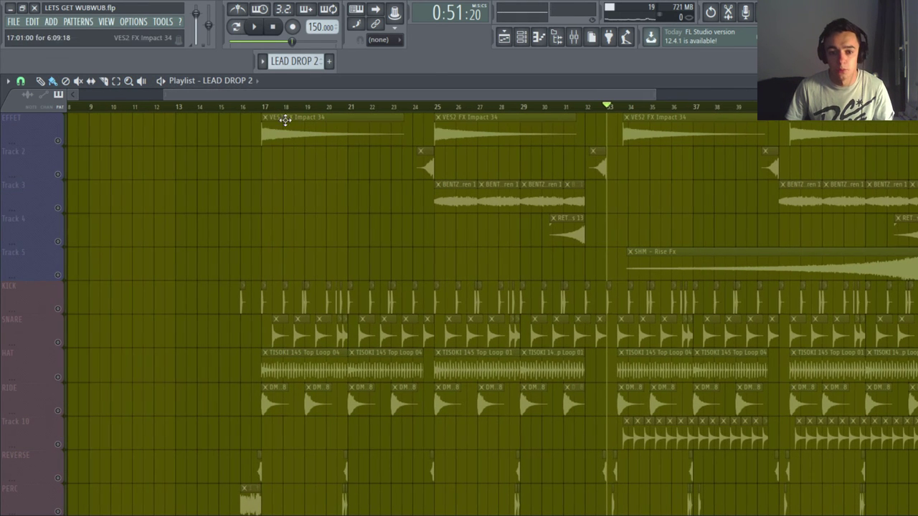
left_click(264, 106)
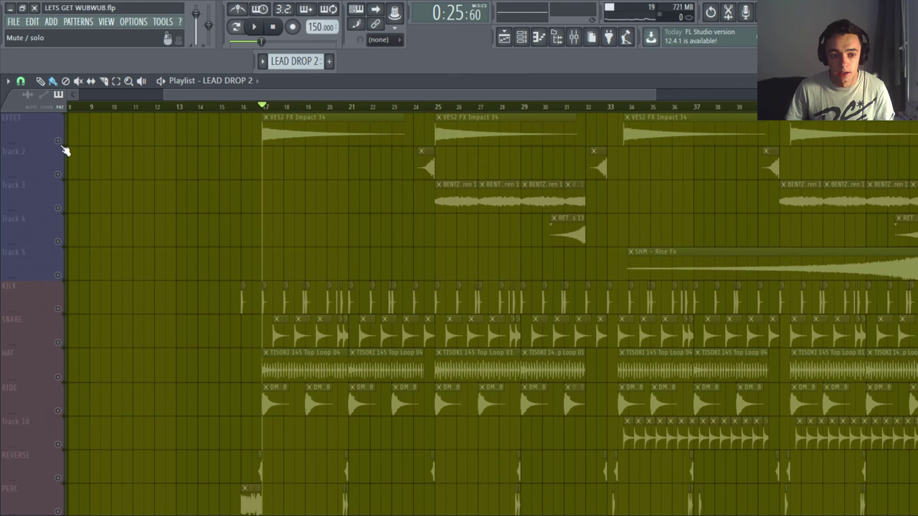
left_click_drag(62, 145, 60, 276)
left_click_drag(595, 90, 635, 94)
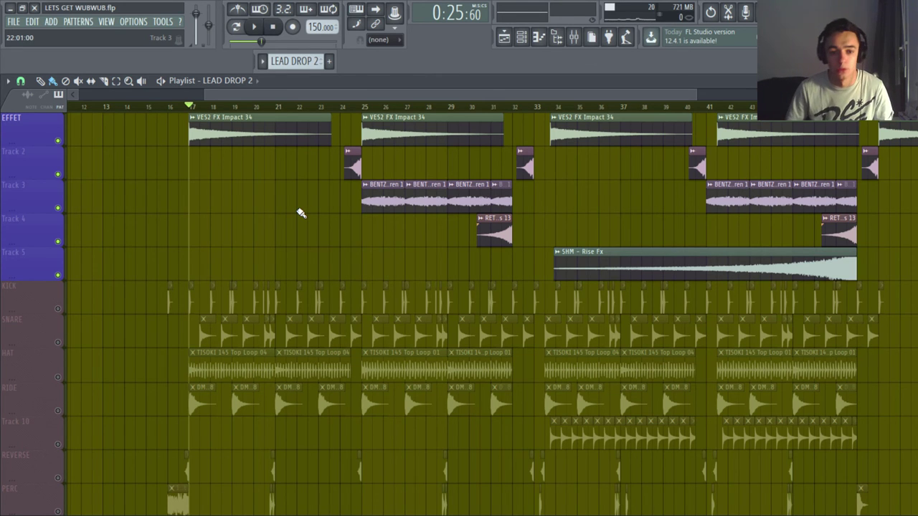
Step: Audition the effect tracks from bar 17 and from the middle of bar 24, stopping playback after each
key("space")
key("space")
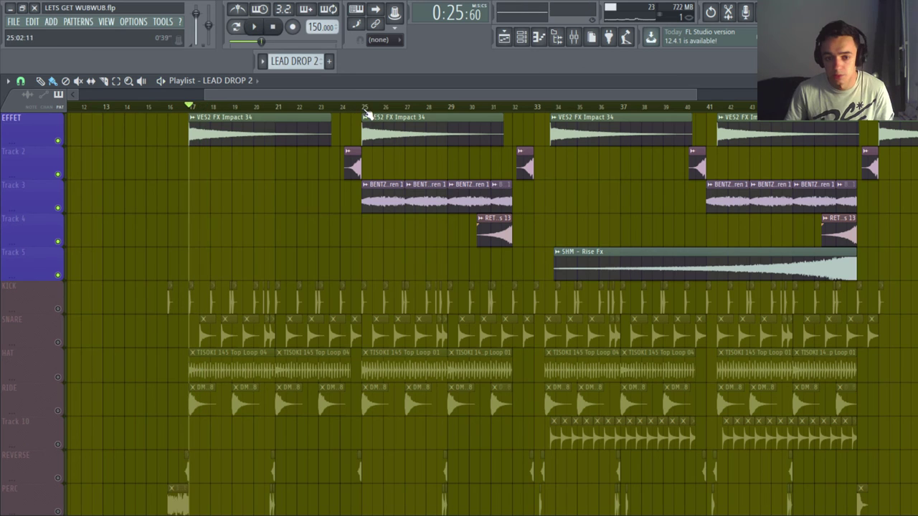
left_click(354, 109)
key("space")
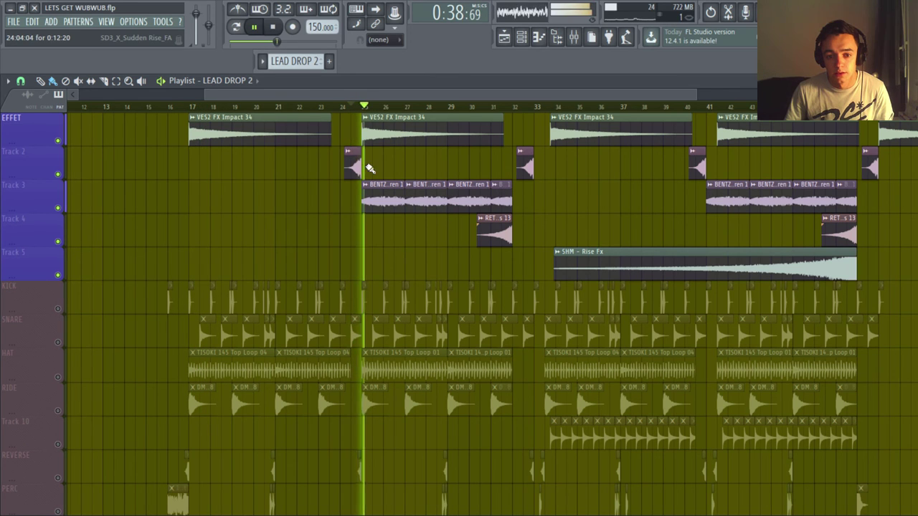
key("space")
Step: Inspect the sample settings of BENTZ Siren 1, VES2 FX Impact 34 and SD3_X_Sudden Rise_FA, closing each window
double_click(365, 199)
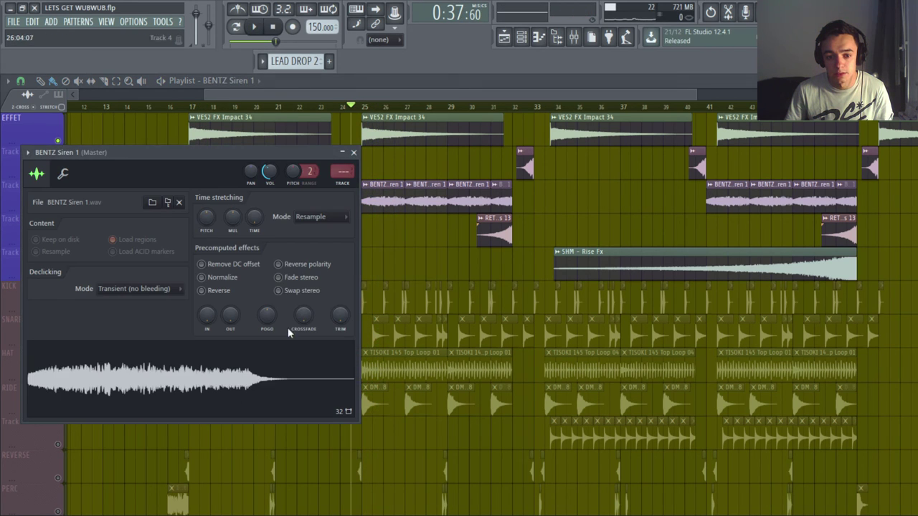
left_click(359, 155)
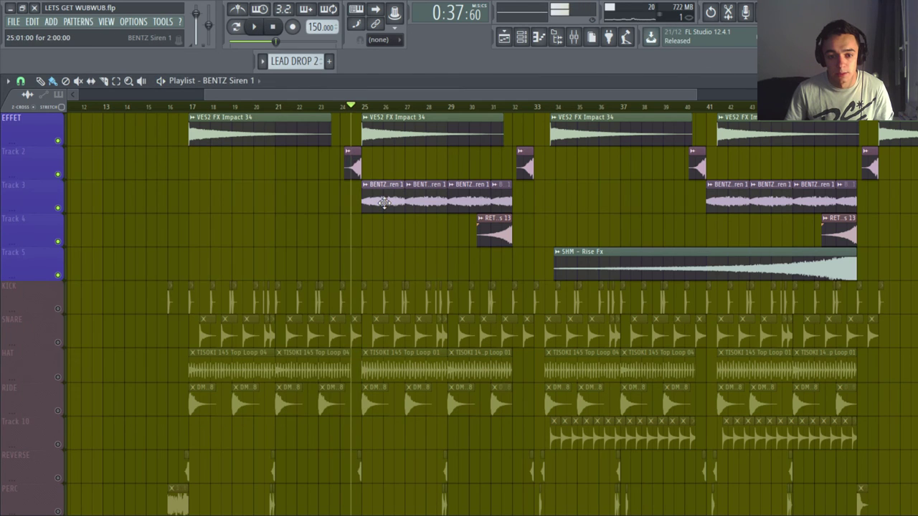
double_click(362, 206)
double_click(272, 142)
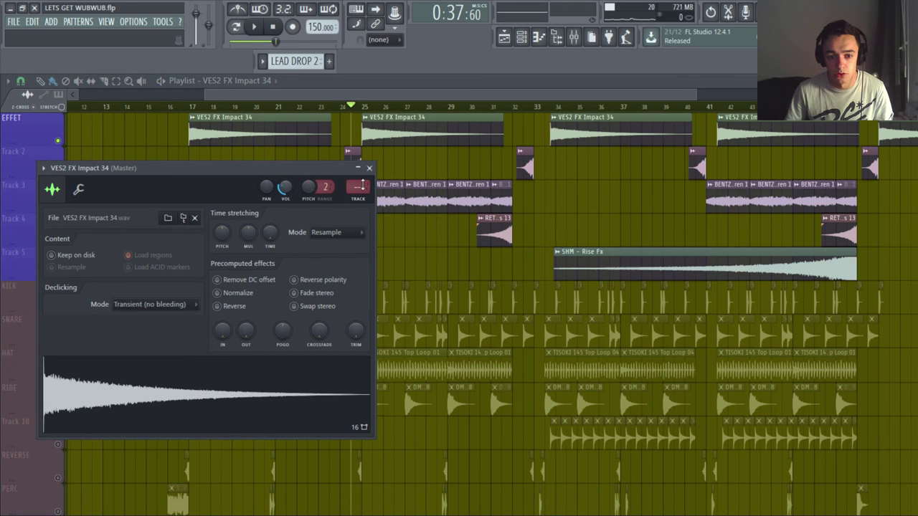
left_click(370, 169)
double_click(523, 161)
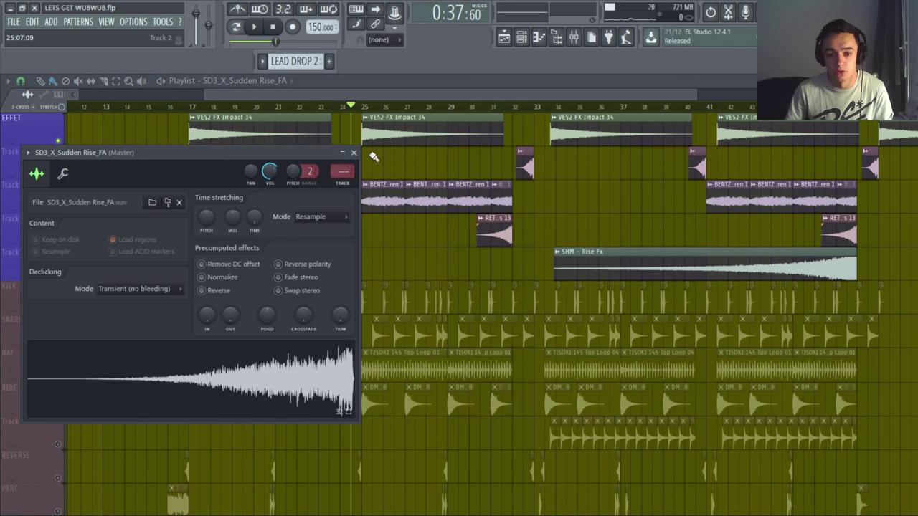
left_click(373, 157)
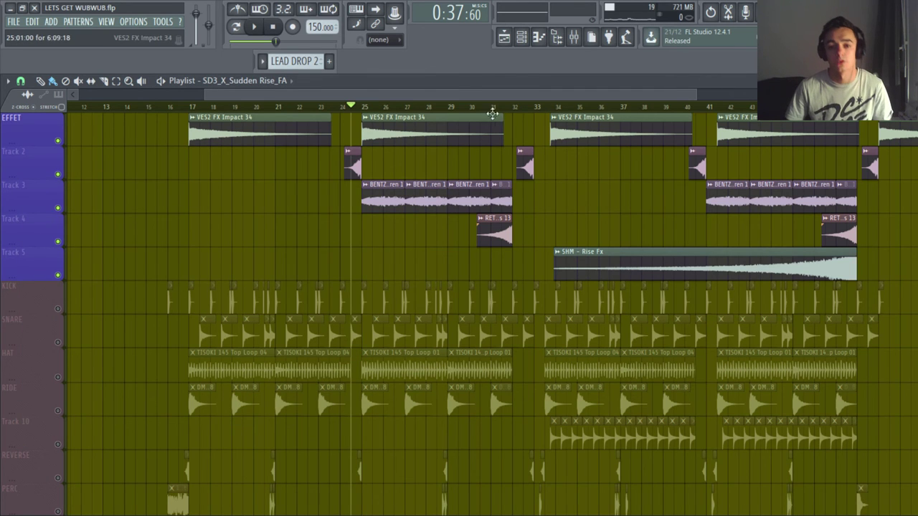
Step: Play the sudden rise leading into the siren clips at bar 25 and stop playback
left_click_drag(521, 95, 537, 95)
key("space")
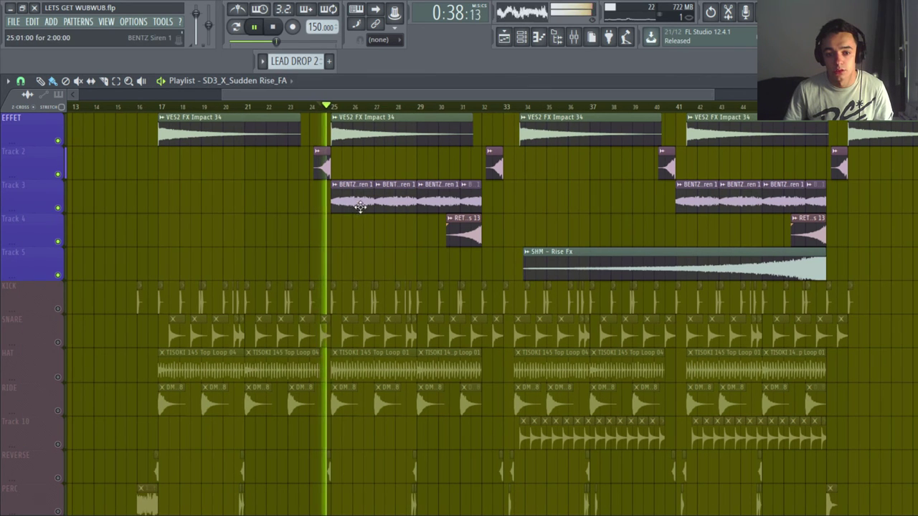
key("space")
Step: Place the playhead at bar 42, inspect the SHM - Rise Fx sample settings and close them
left_click(697, 106)
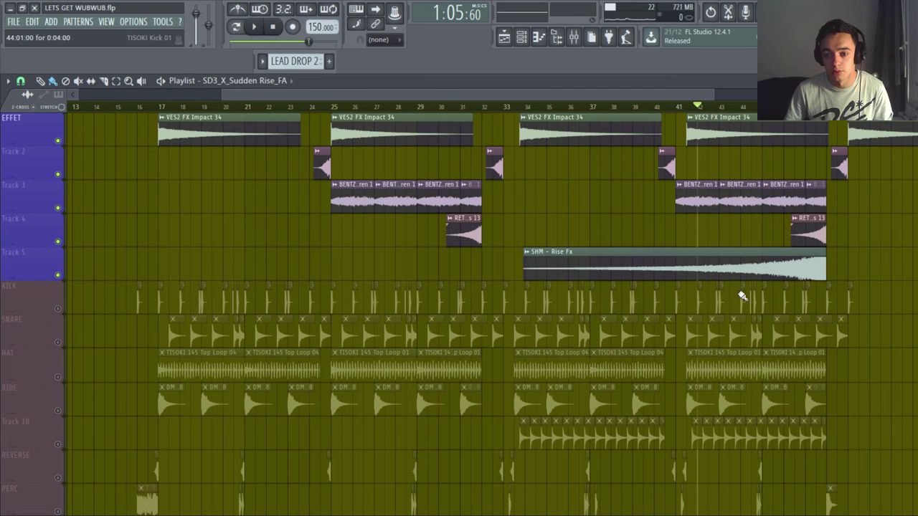
left_click(714, 276)
double_click(715, 275)
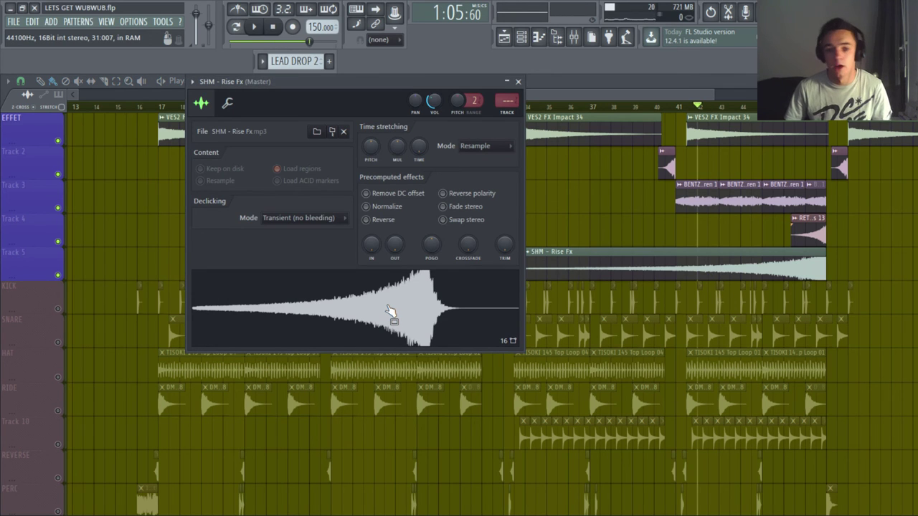
left_click(518, 83)
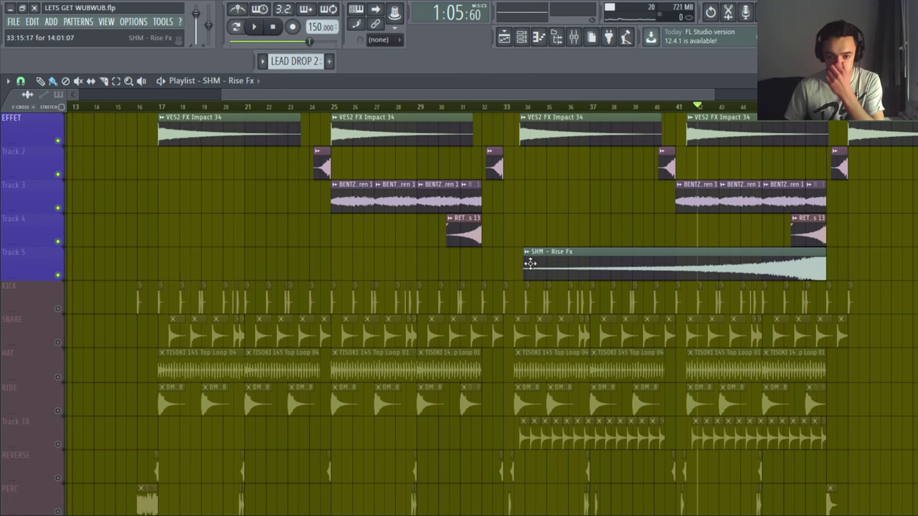
Step: Show the full arrangement, unmute all of its tracks and start playback from bar 17
right_click(652, 225)
right_click(59, 256)
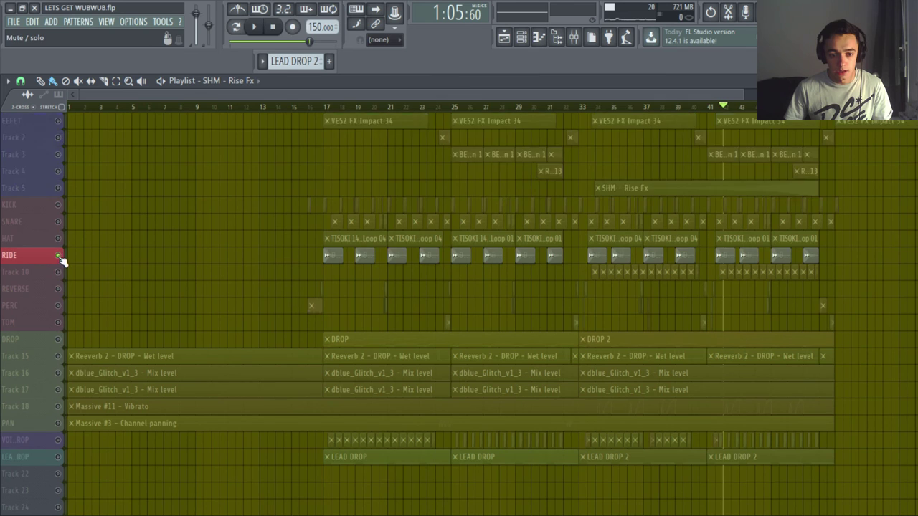
right_click(58, 256)
left_click(327, 107)
key("space")
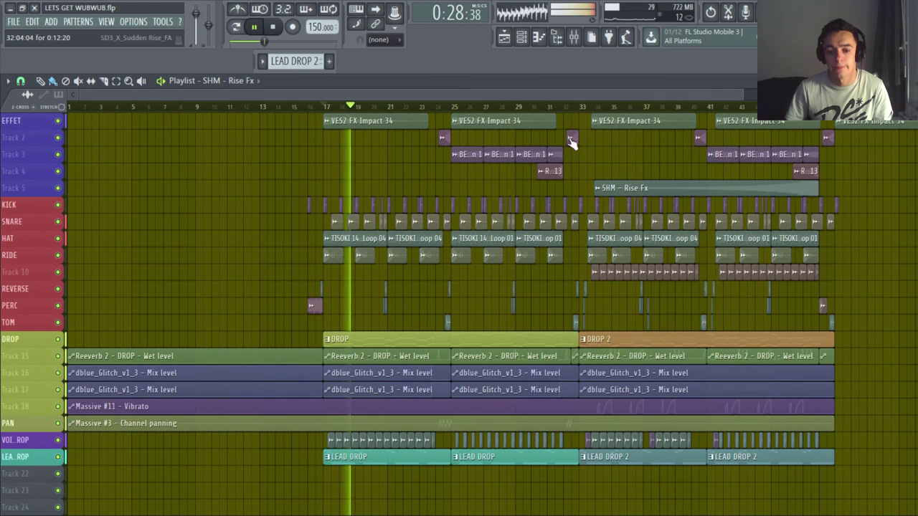
Step: Solo the KICK track during playback and bring the tracks back one by one, from SNARE down to LEAD DROP
right_click(59, 205)
left_click_drag(58, 221, 61, 444)
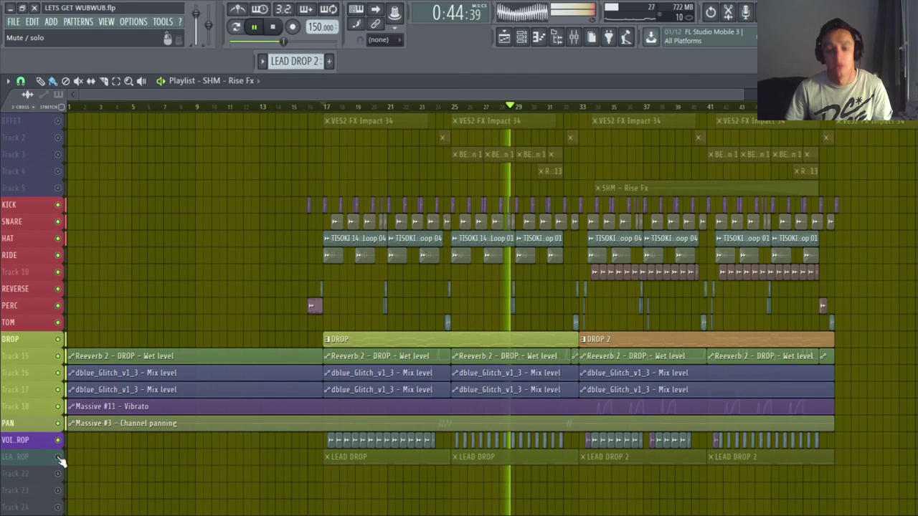
left_click(61, 459)
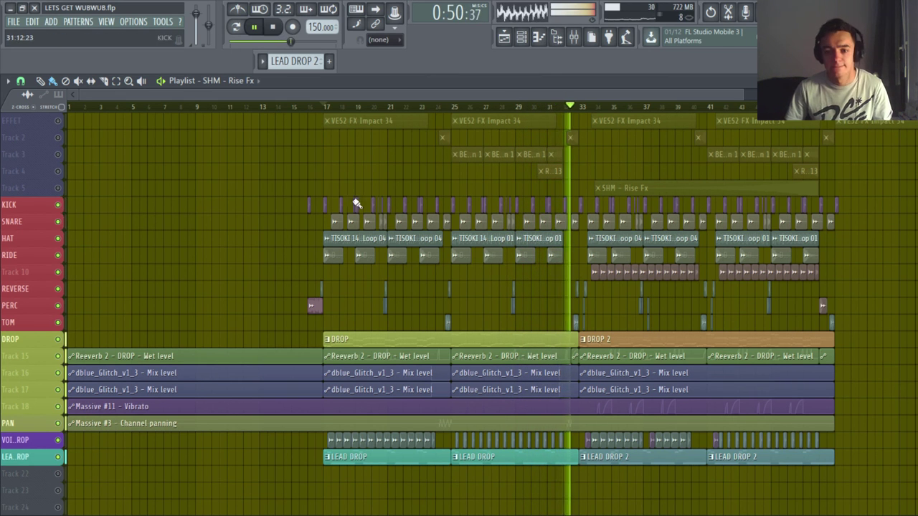
Step: Unmute the effect tracks one by one, from EFFET to Track 5, while the arrangement plays, and stop playback
left_click(58, 120)
left_click(57, 137)
left_click(57, 154)
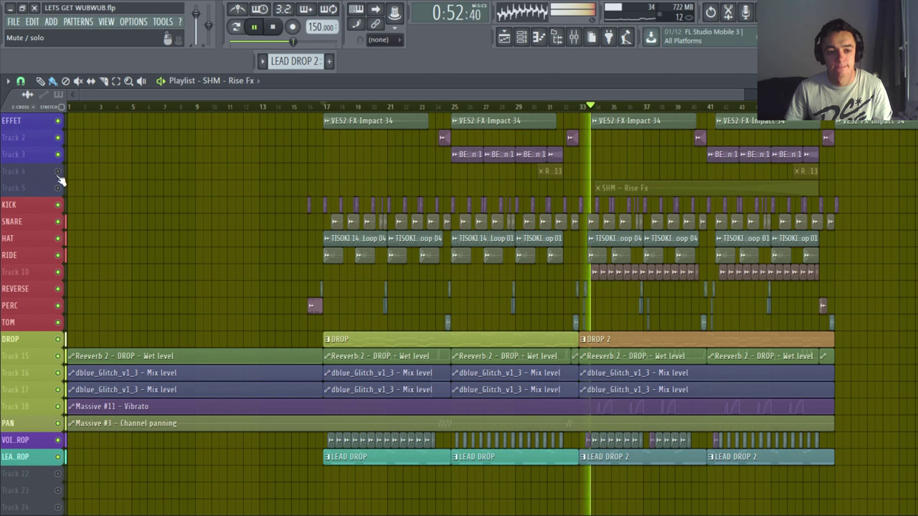
left_click(57, 170)
left_click(57, 188)
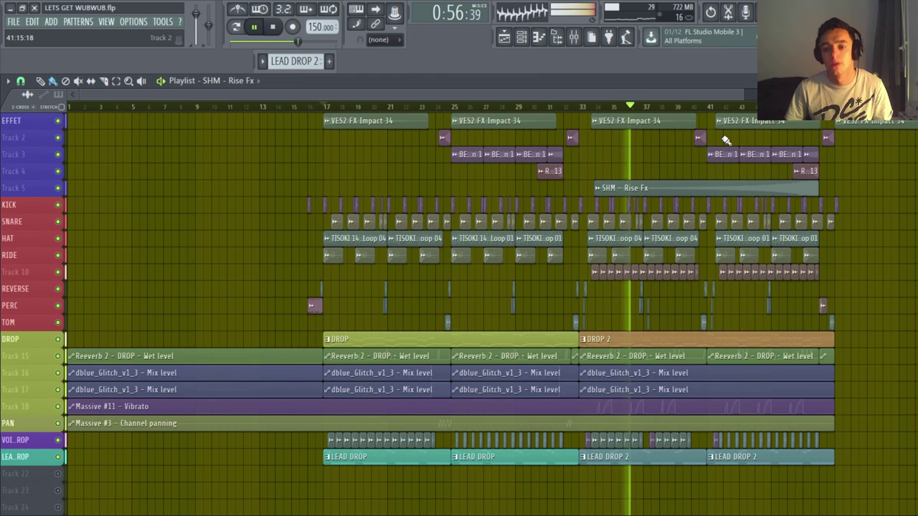
key("space")
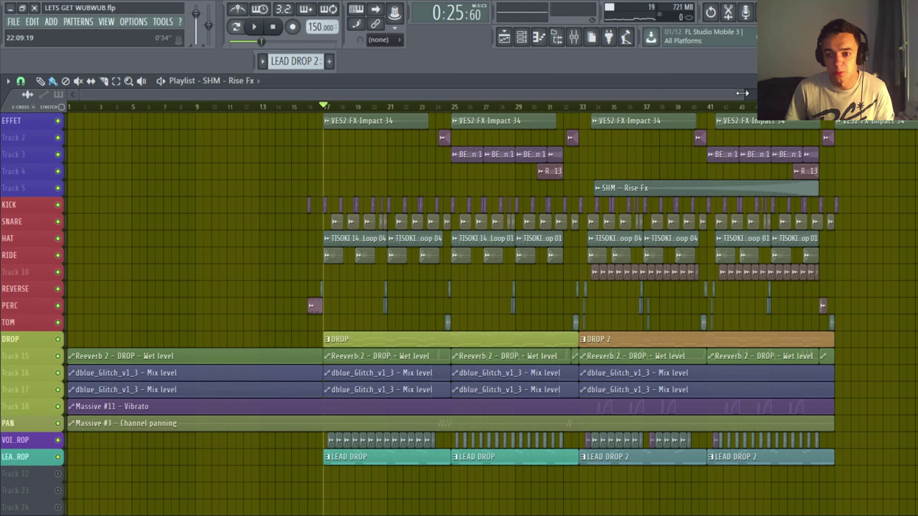
Step: Open the mixer, show the effect slots of the TOM, DROP, SUBBASS and Master tracks, and close it
left_click_drag(742, 94, 757, 95)
scroll(811, 218, "down", 1)
scroll(811, 217, "up", 1)
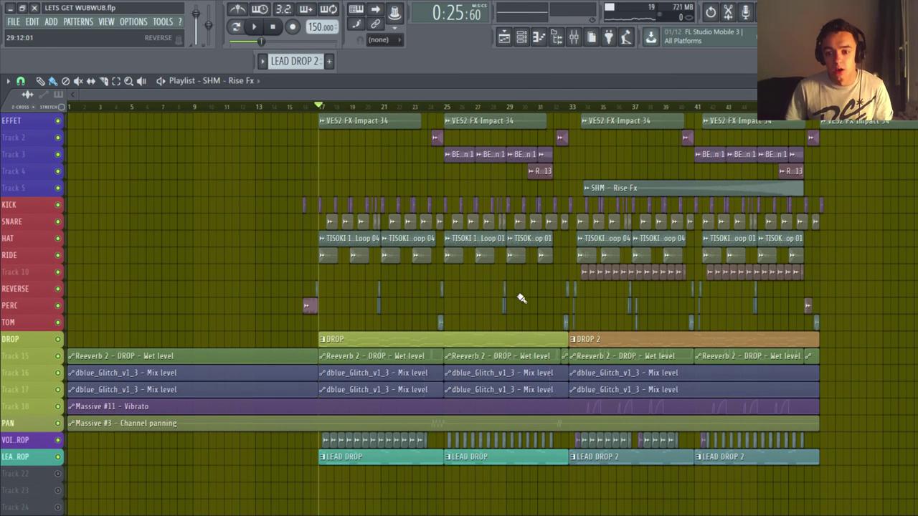
left_click(574, 37)
left_click(264, 205)
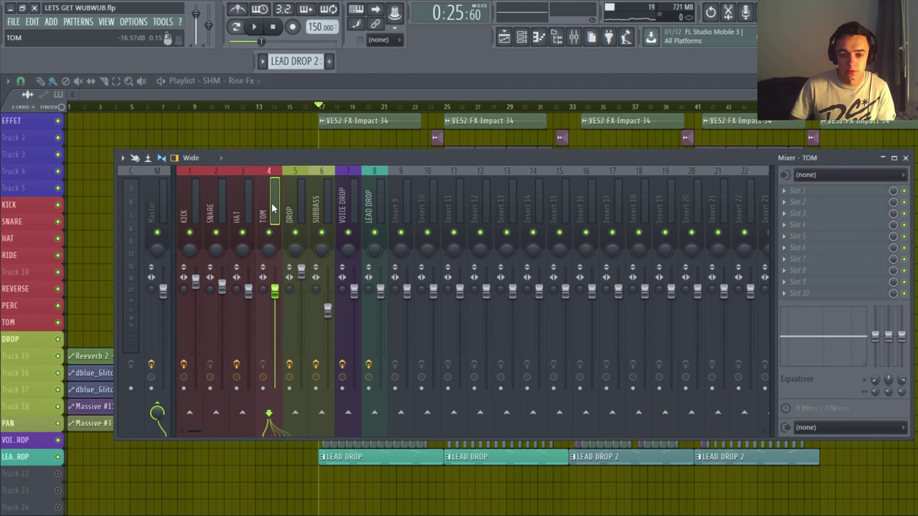
left_click(290, 205)
left_click(317, 205)
left_click(152, 200)
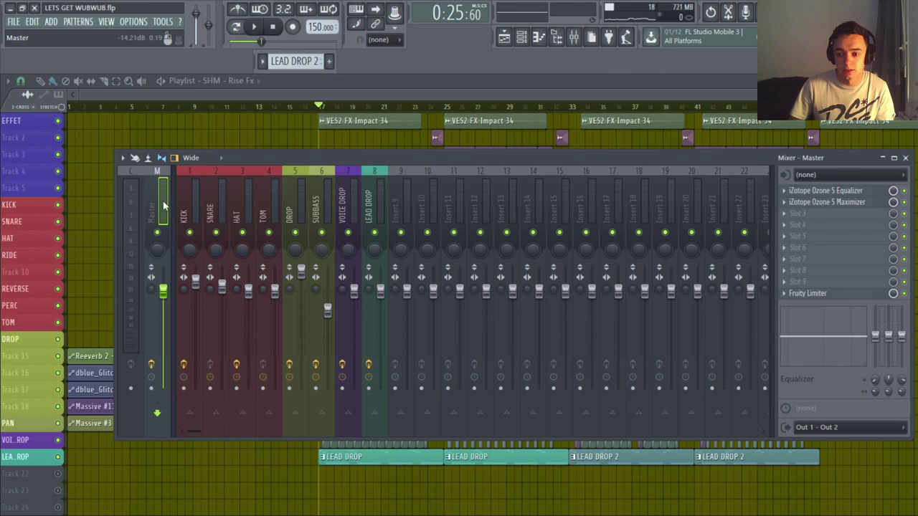
left_click(905, 157)
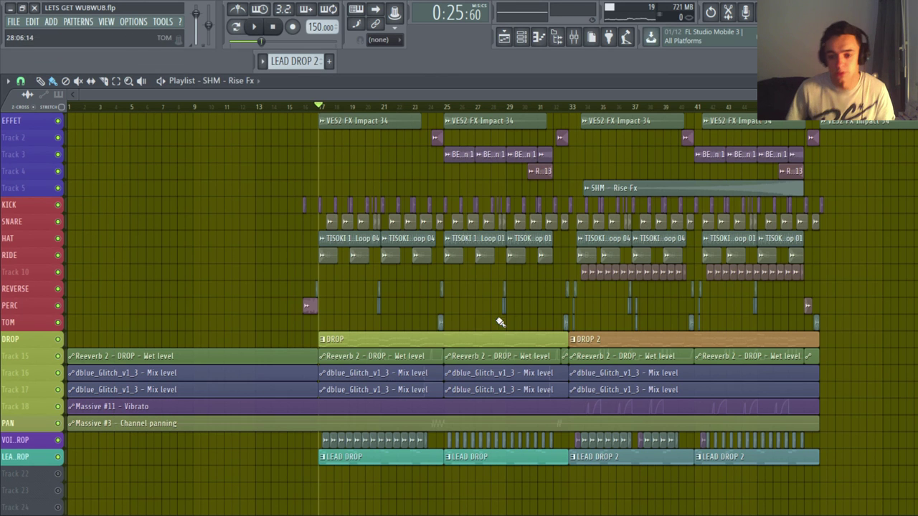